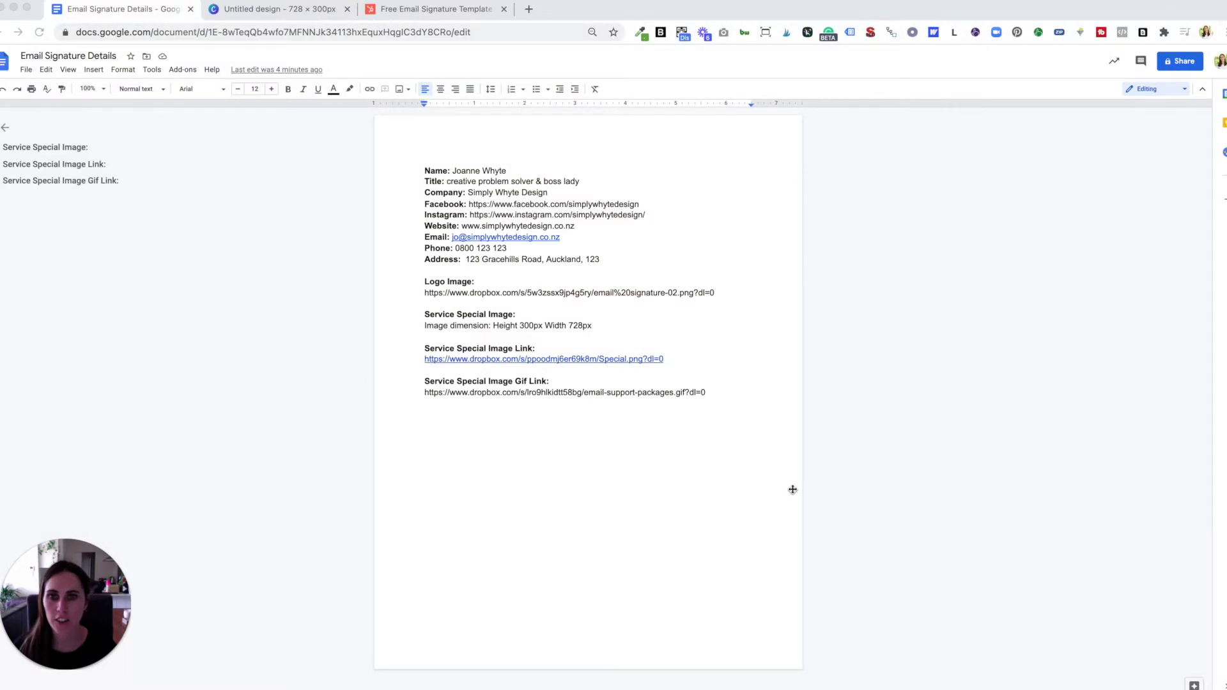
left_click(481, 183)
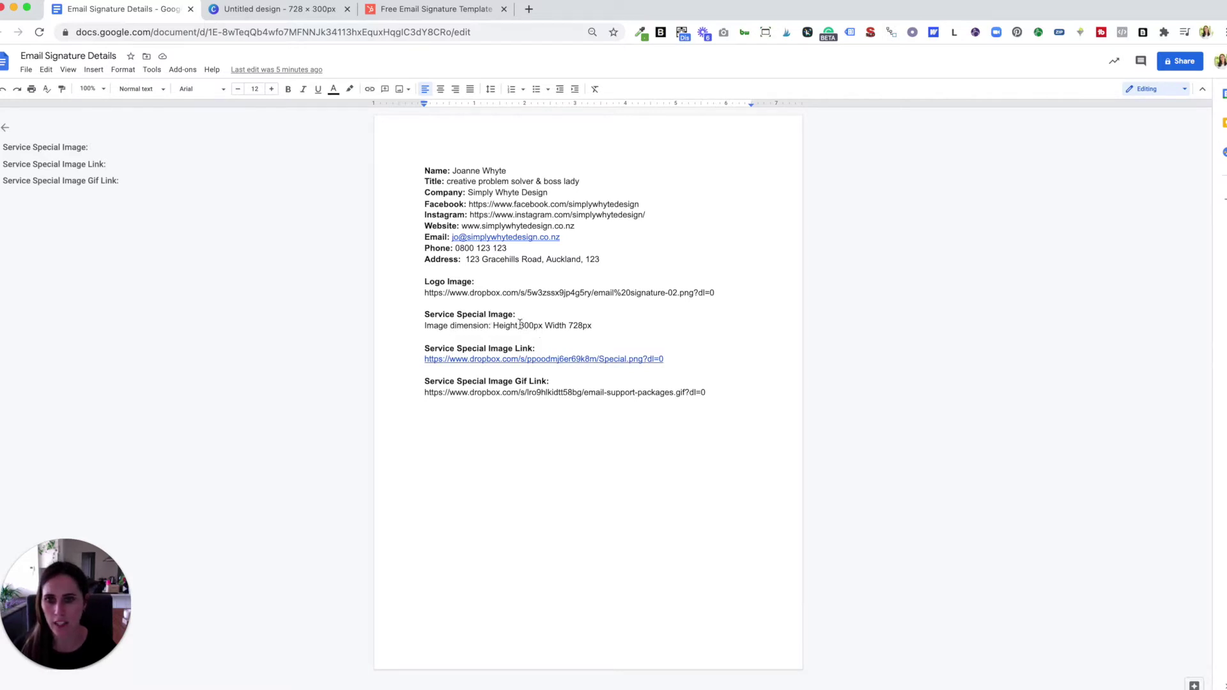
left_click_drag(519, 325, 591, 325)
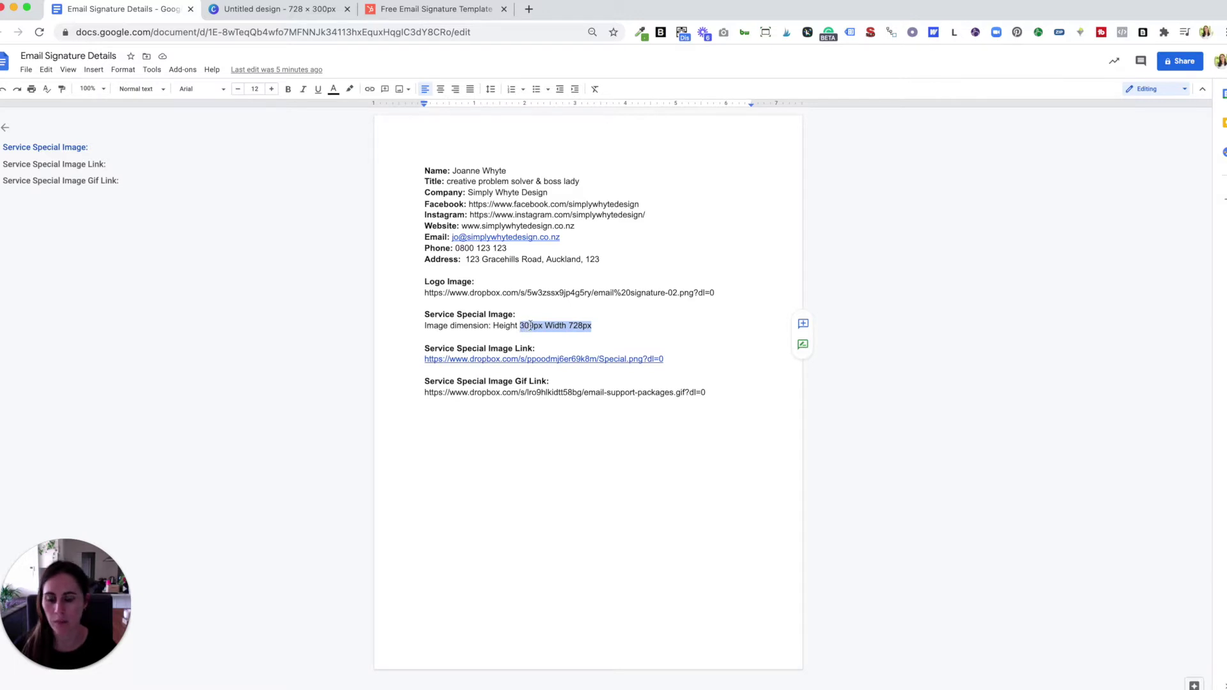
left_click(575, 324)
left_click(580, 326)
left_click_drag(579, 327, 583, 327)
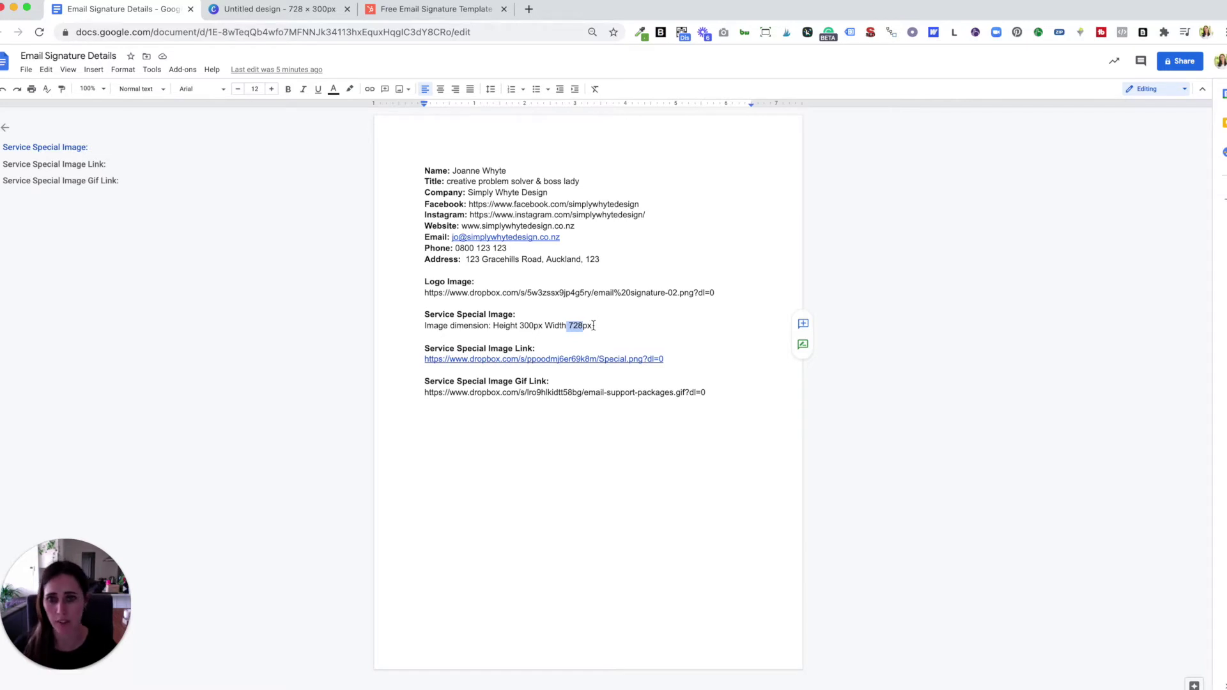
left_click(591, 327)
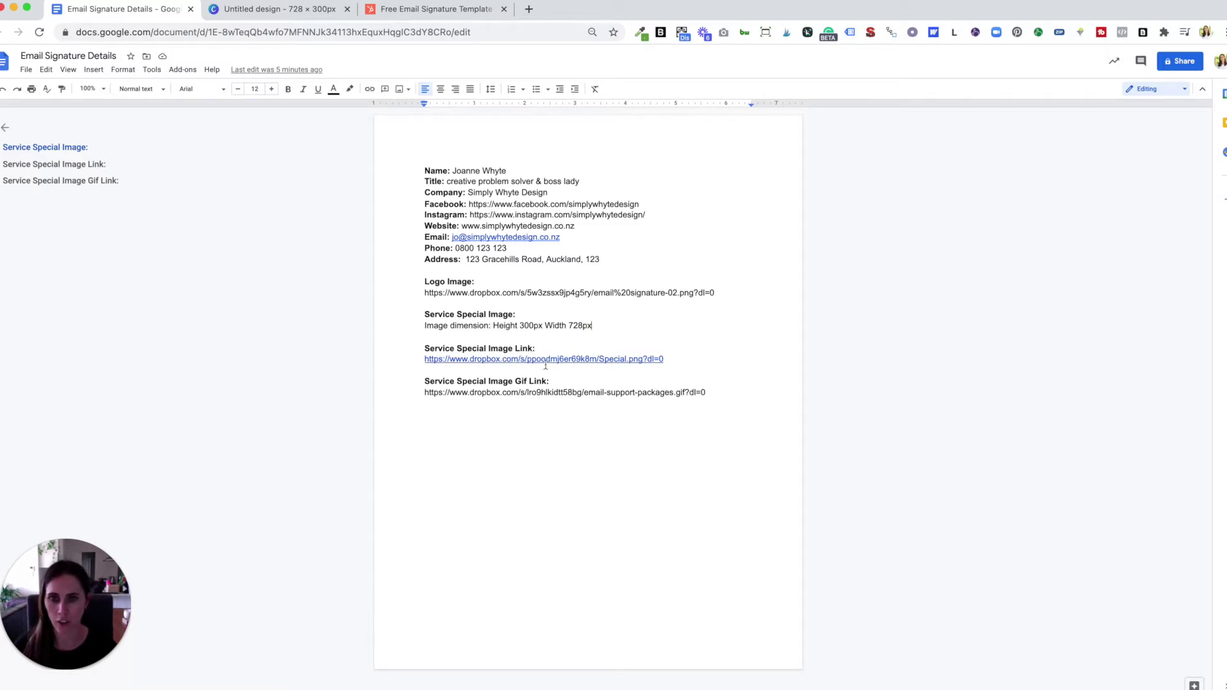
left_click_drag(710, 392, 420, 392)
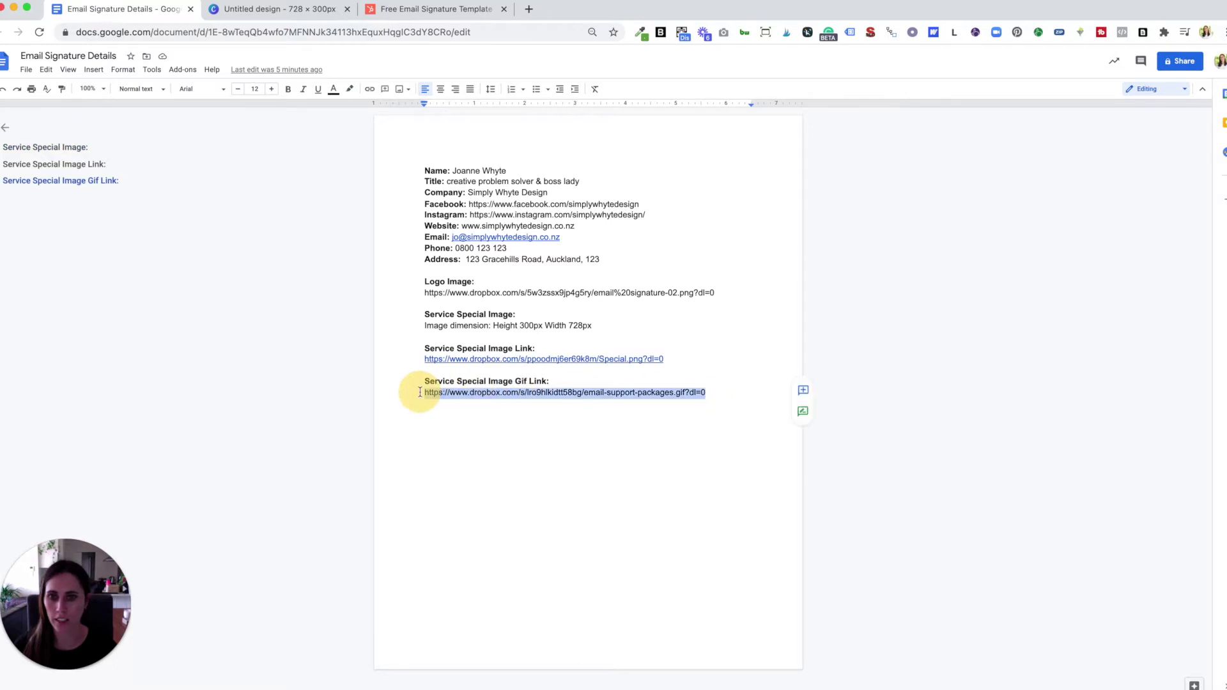
left_click(692, 377)
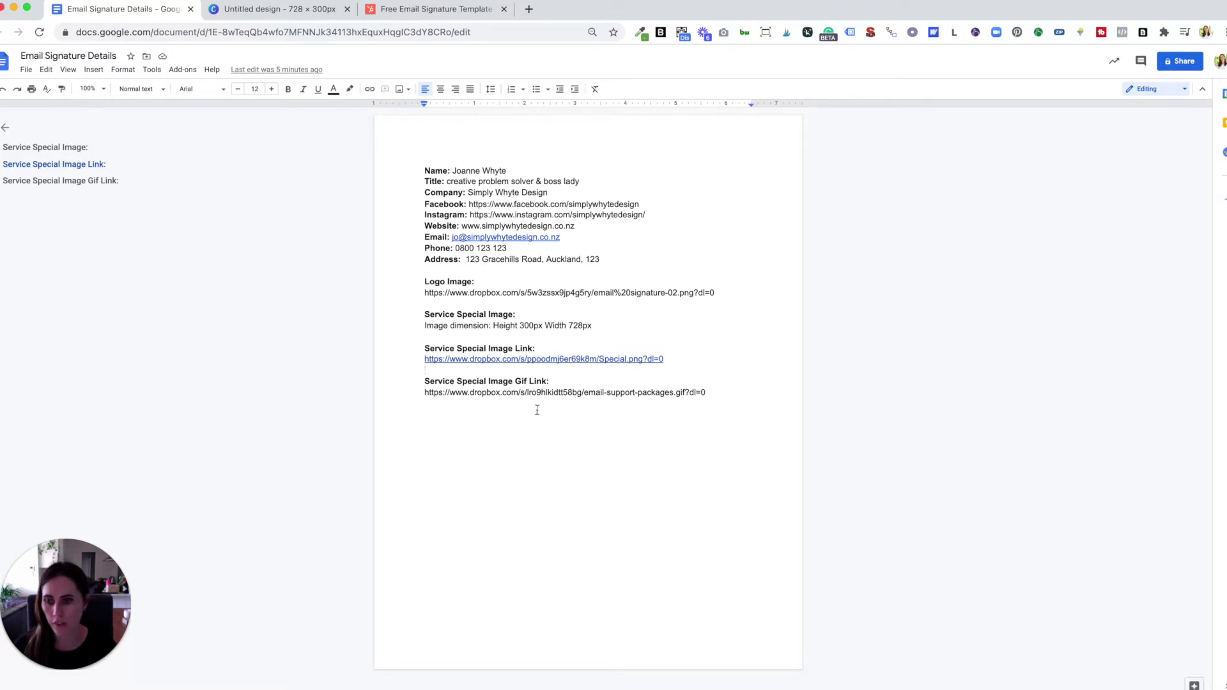
key("super+Tab")
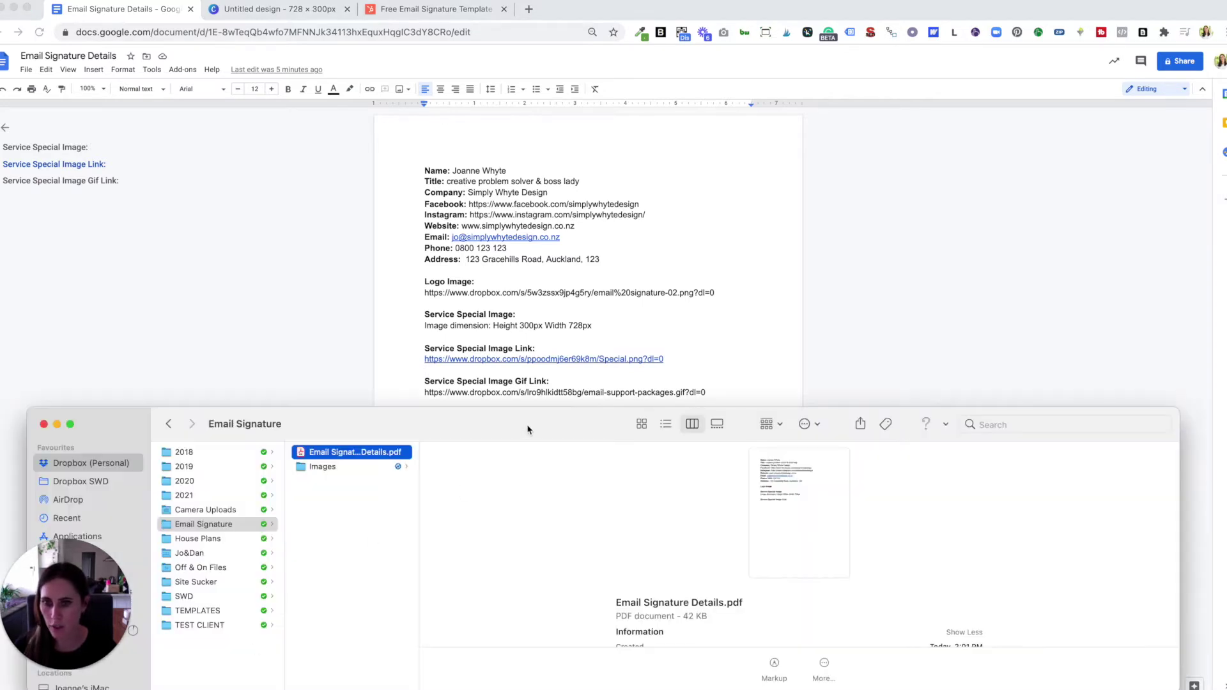
- Preview the Email Signature Details PDF in Quick Look, then close the preview
left_click_drag(537, 420, 533, 305)
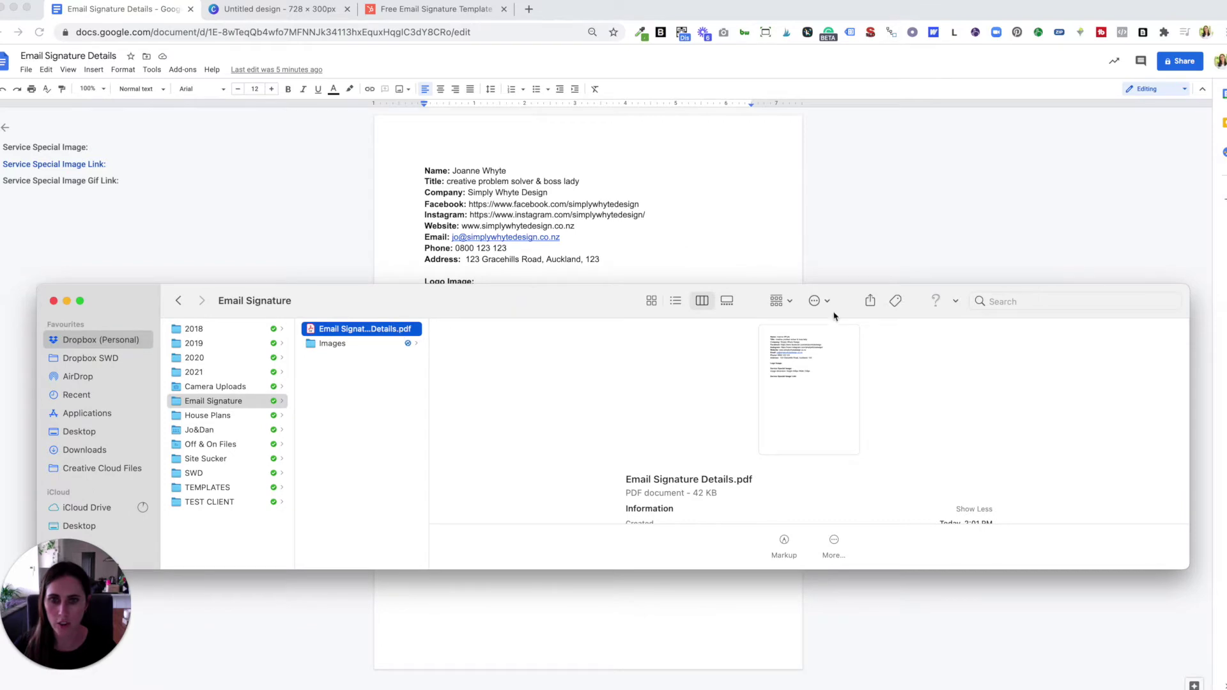
key("space")
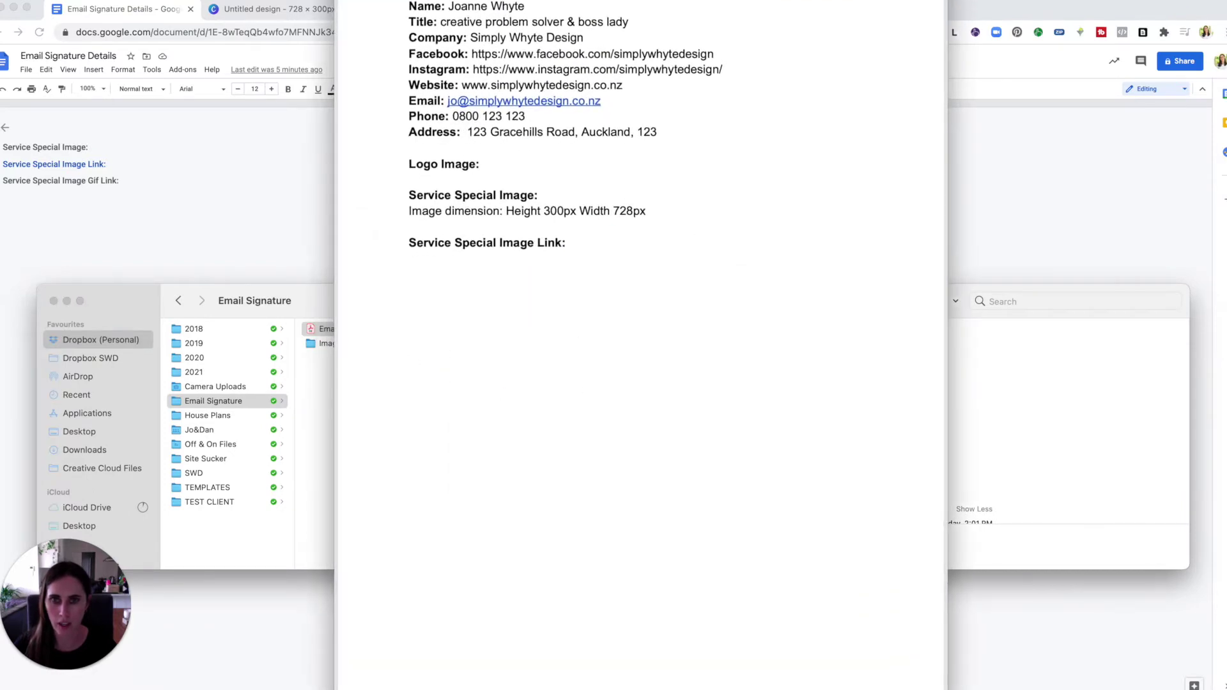
left_click_drag(624, 26, 623, 65)
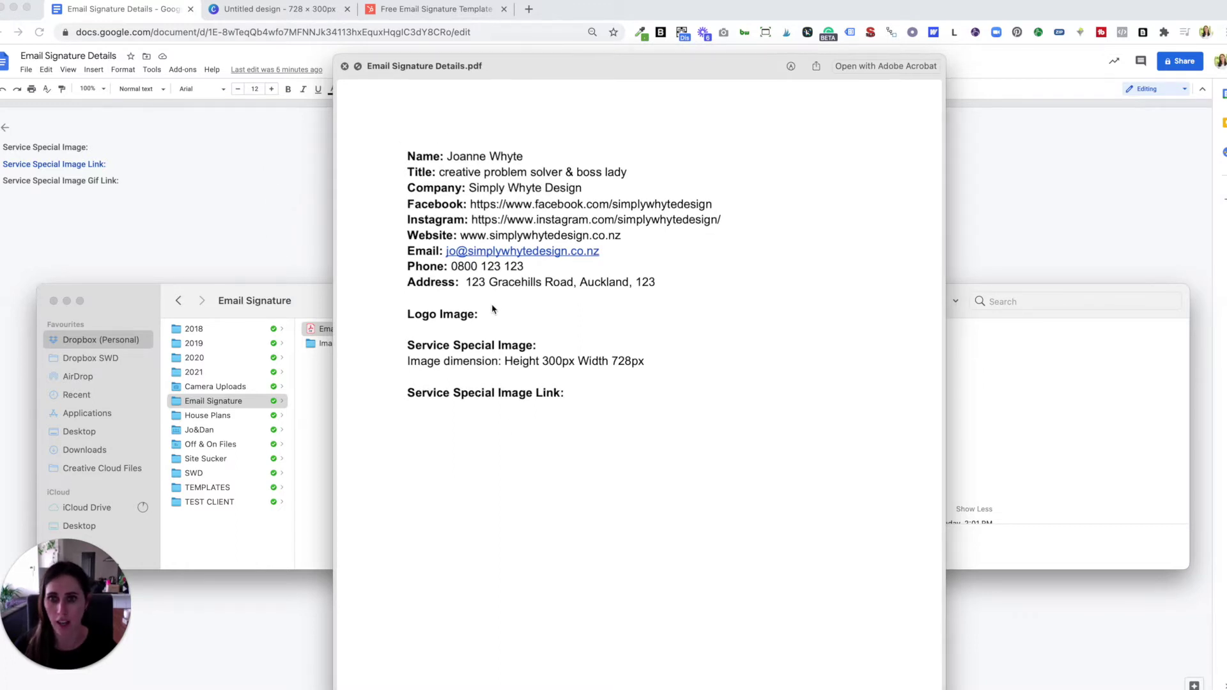
key("space")
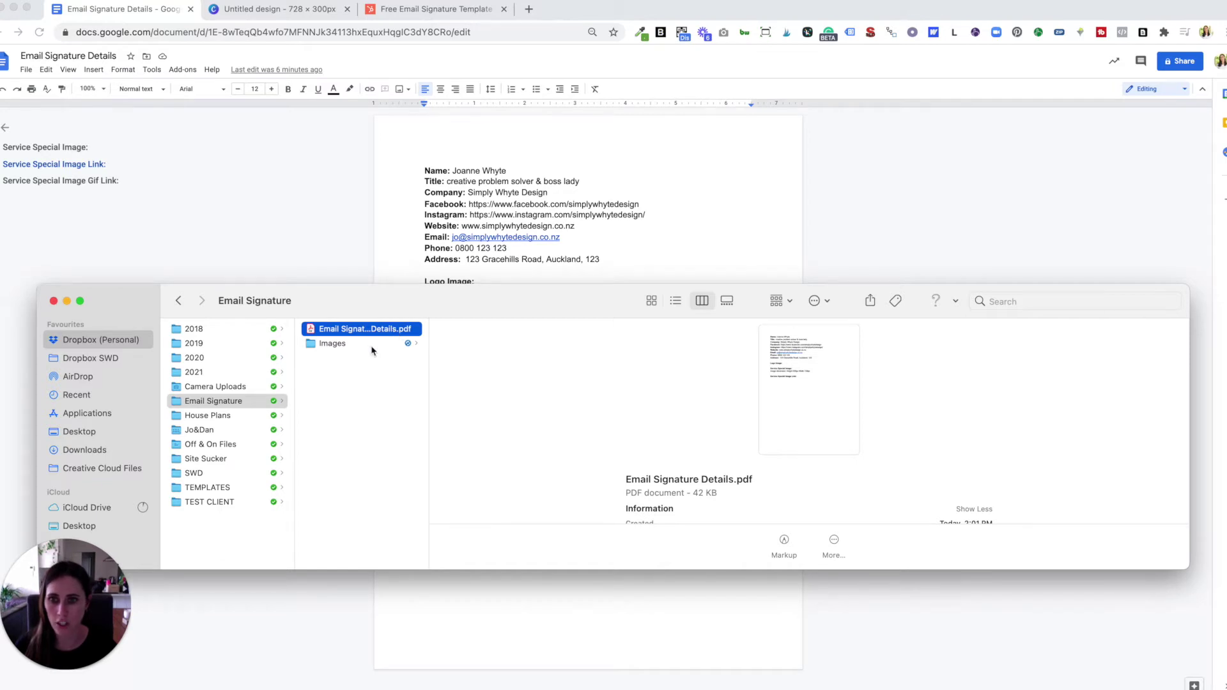
- Inspect the email signature-02.png logo in the Images folder, then close Finder
left_click(354, 345)
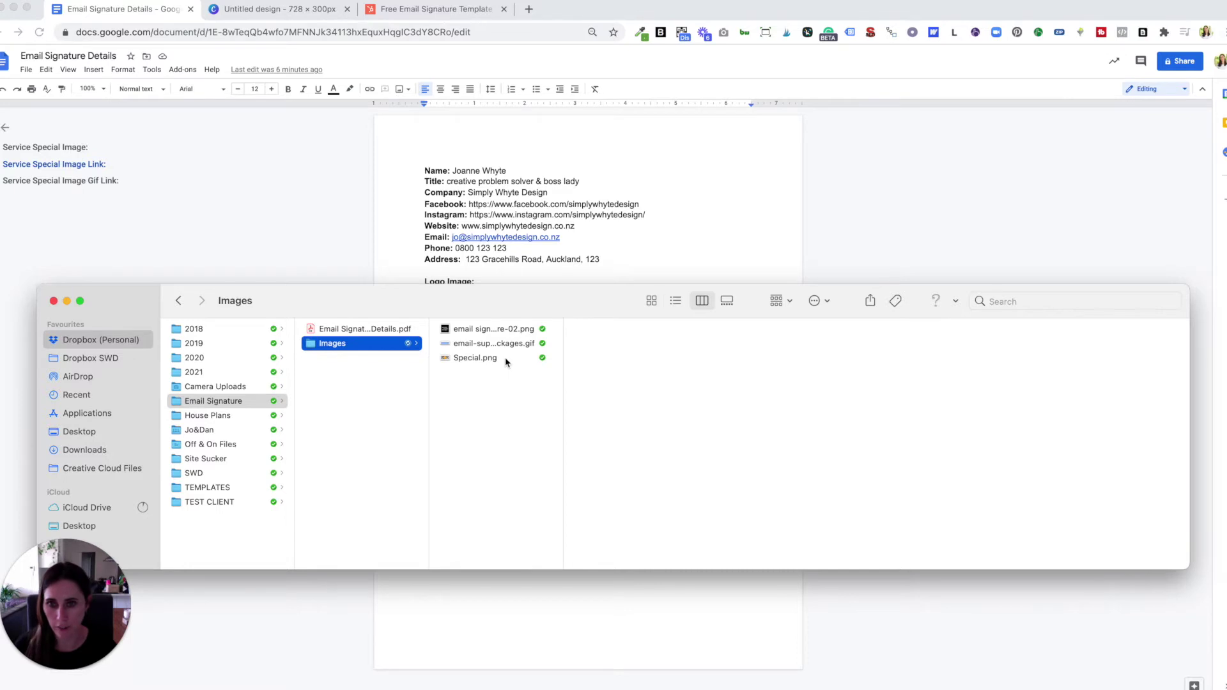
left_click(492, 330)
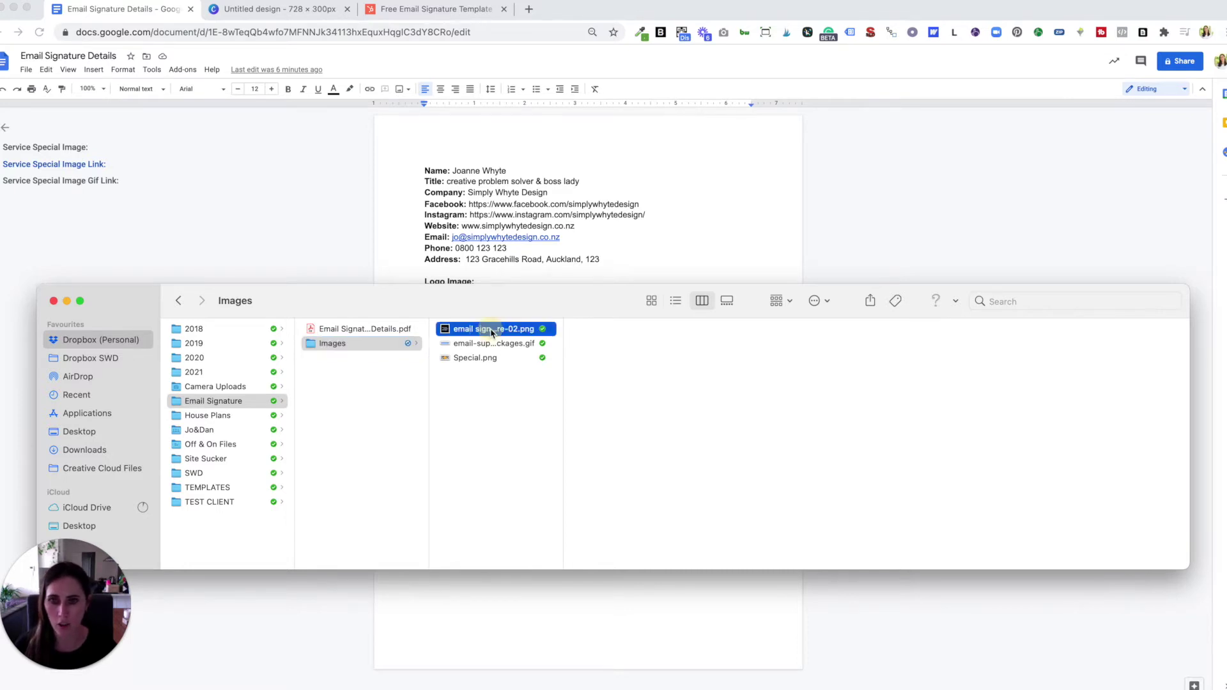
right_click(492, 330)
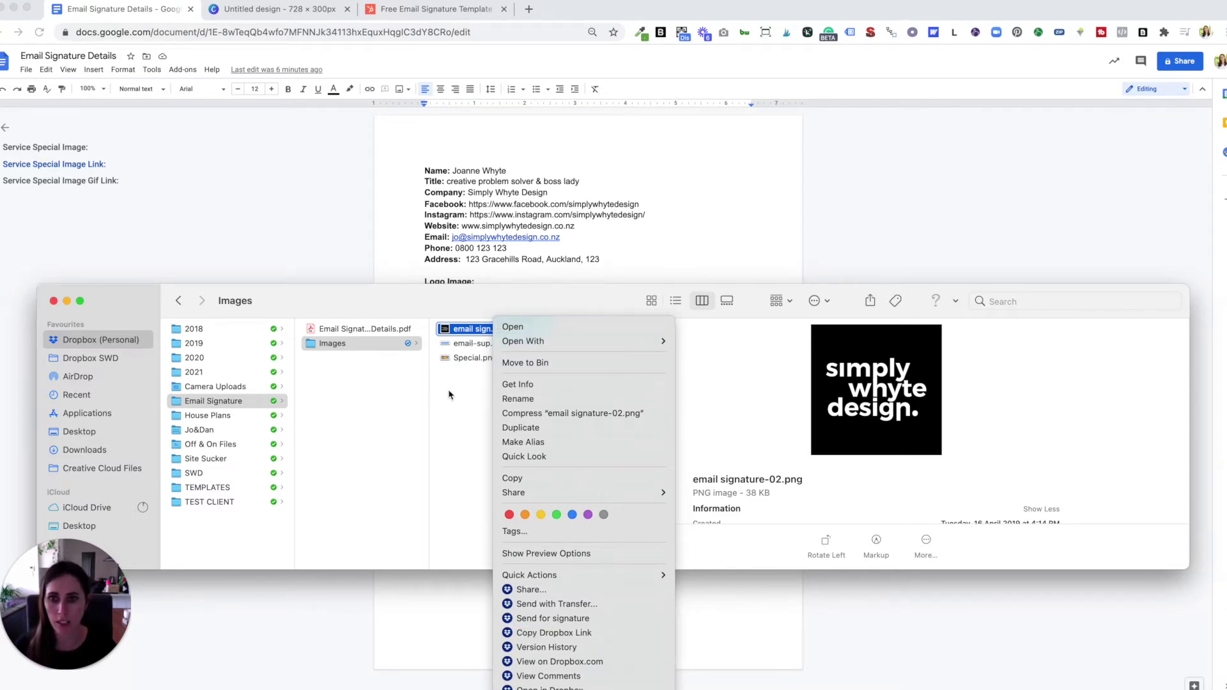
left_click(368, 388)
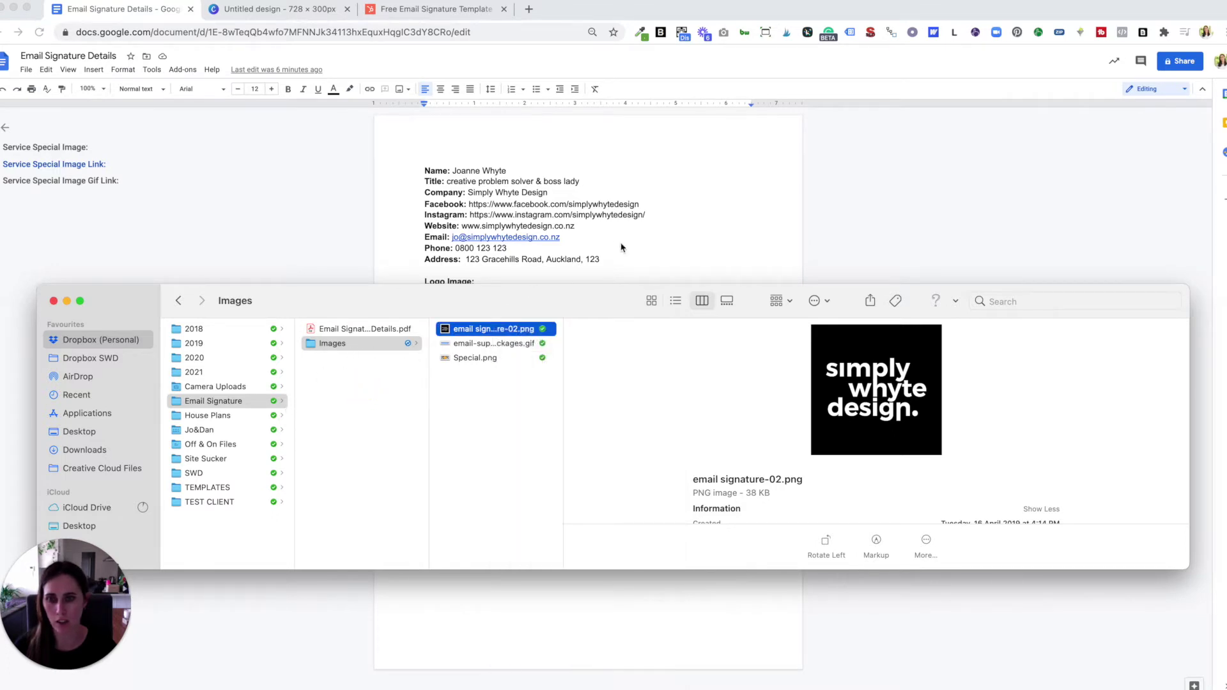
left_click(667, 234)
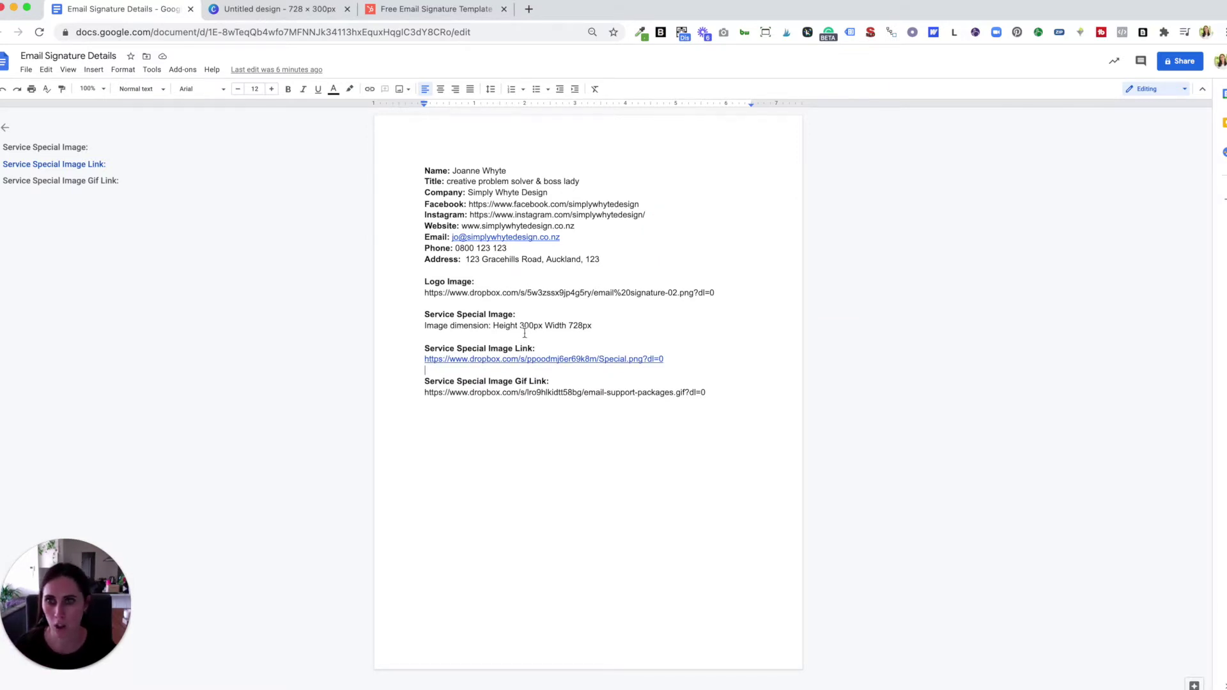
left_click(280, 14)
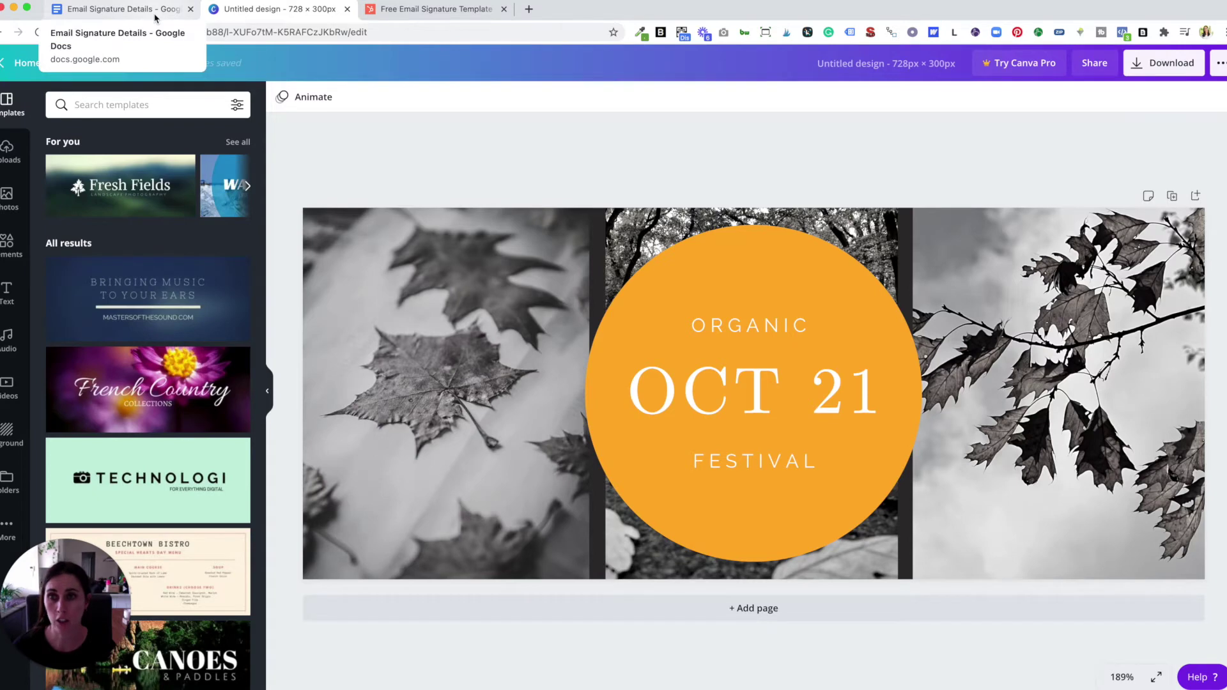
left_click(155, 18)
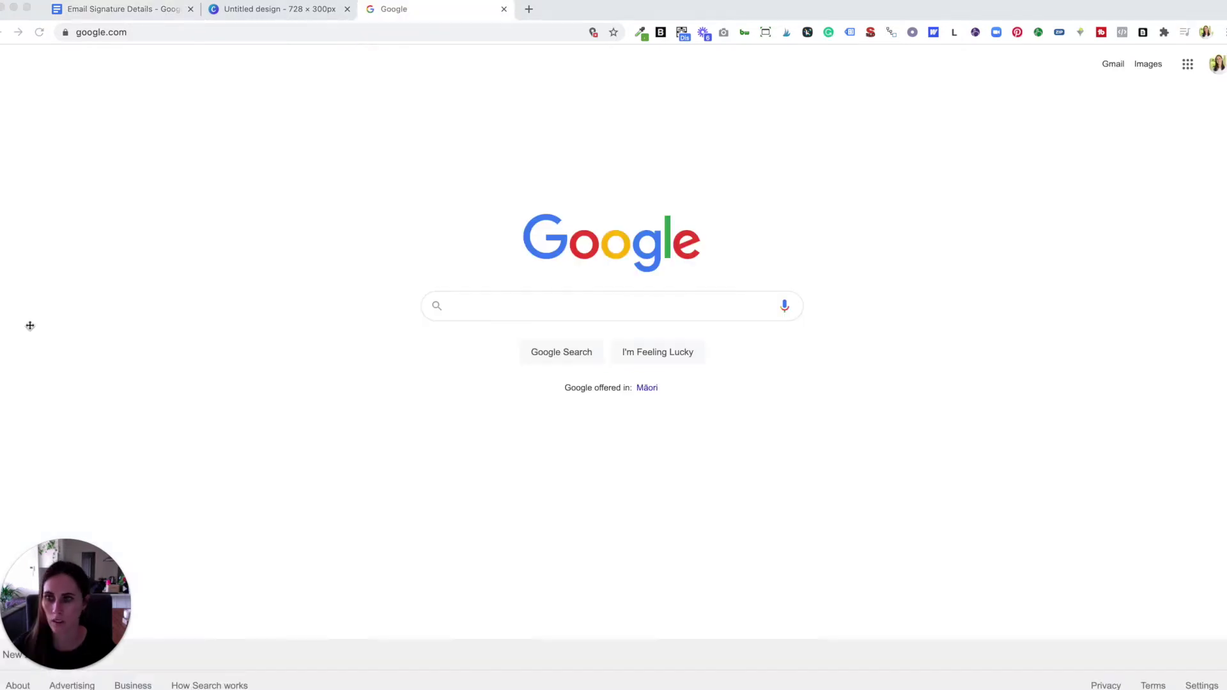
- Load hubspot.com/email-signature-generator in the third Chrome tab
left_click(184, 29)
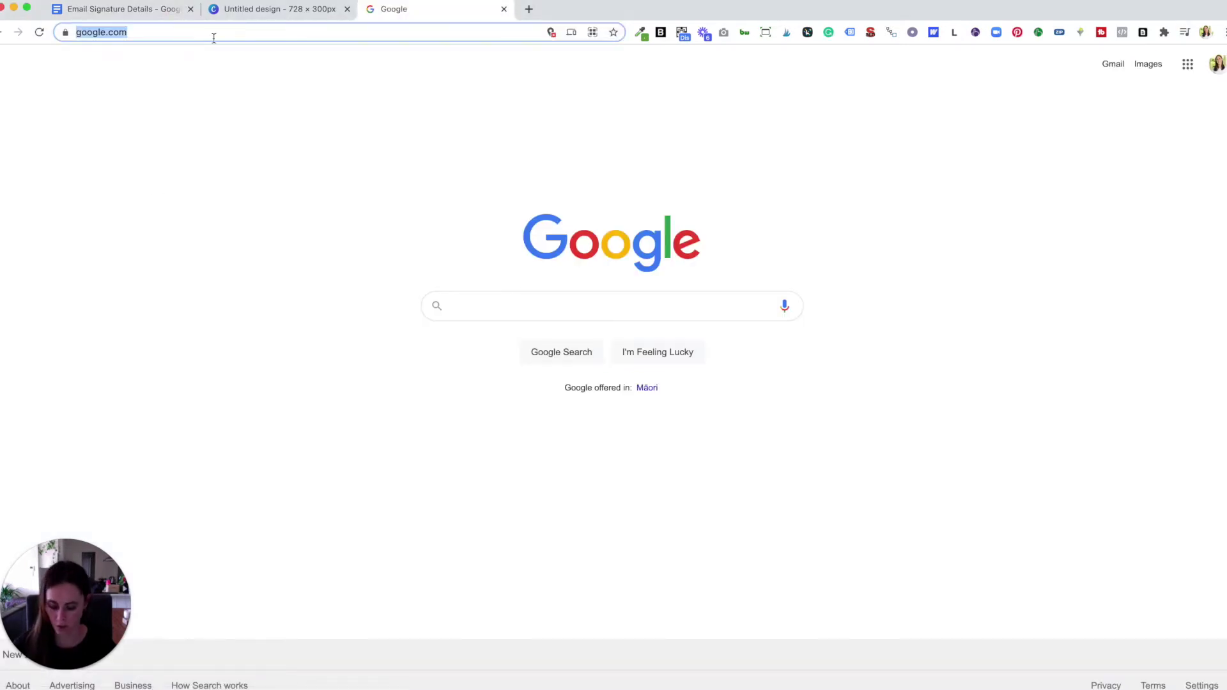
type("https://www.hubspot.com/email-signature-generator")
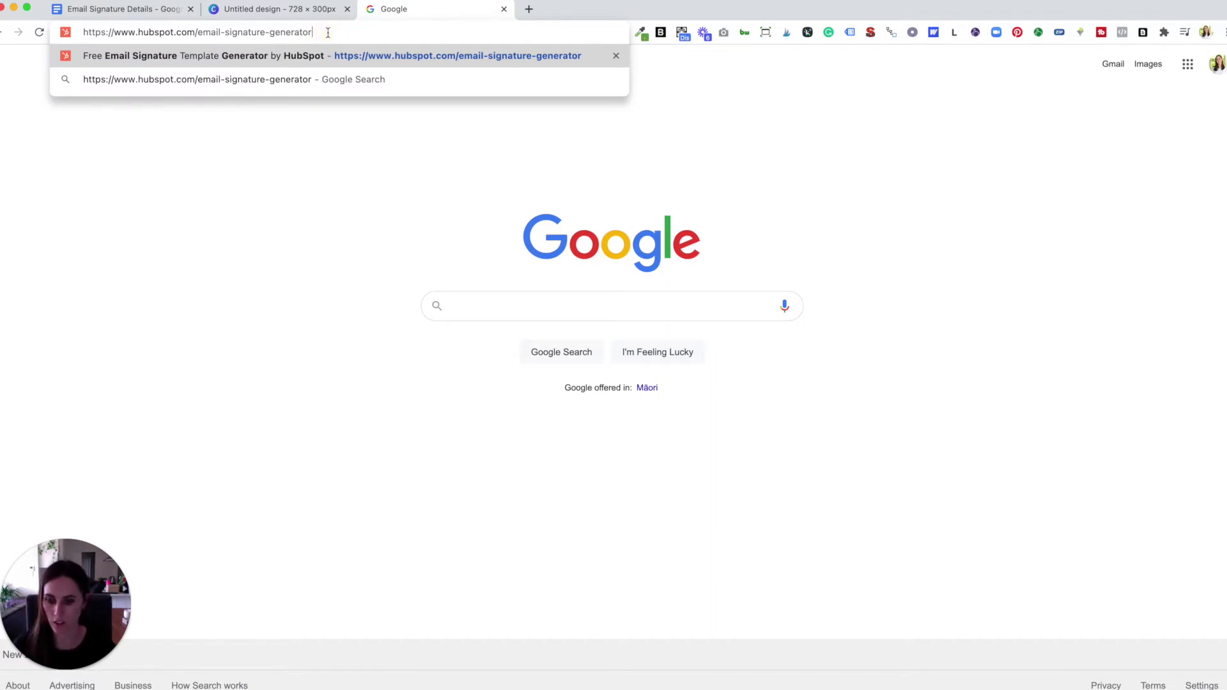
key("Return")
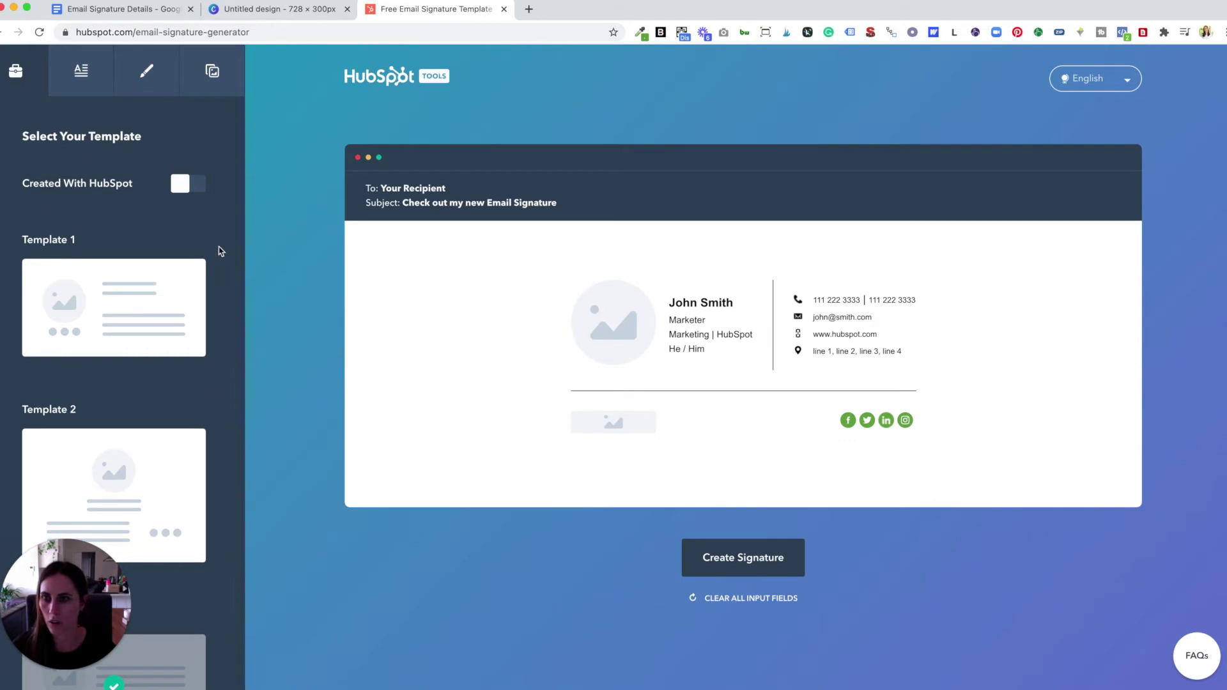
- Scroll through the template gallery, settle on Template 3, and switch to the details form
left_click(98, 594)
left_click_drag(98, 594, 1214, 508)
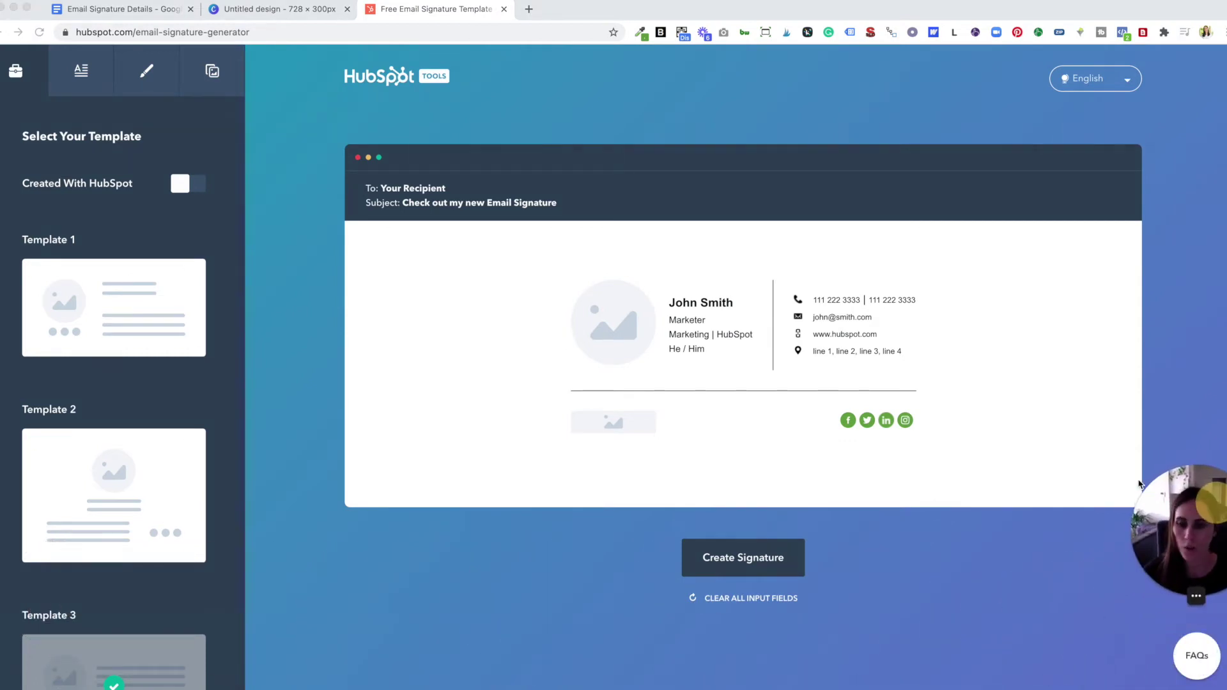
scroll(167, 488, "down", 5)
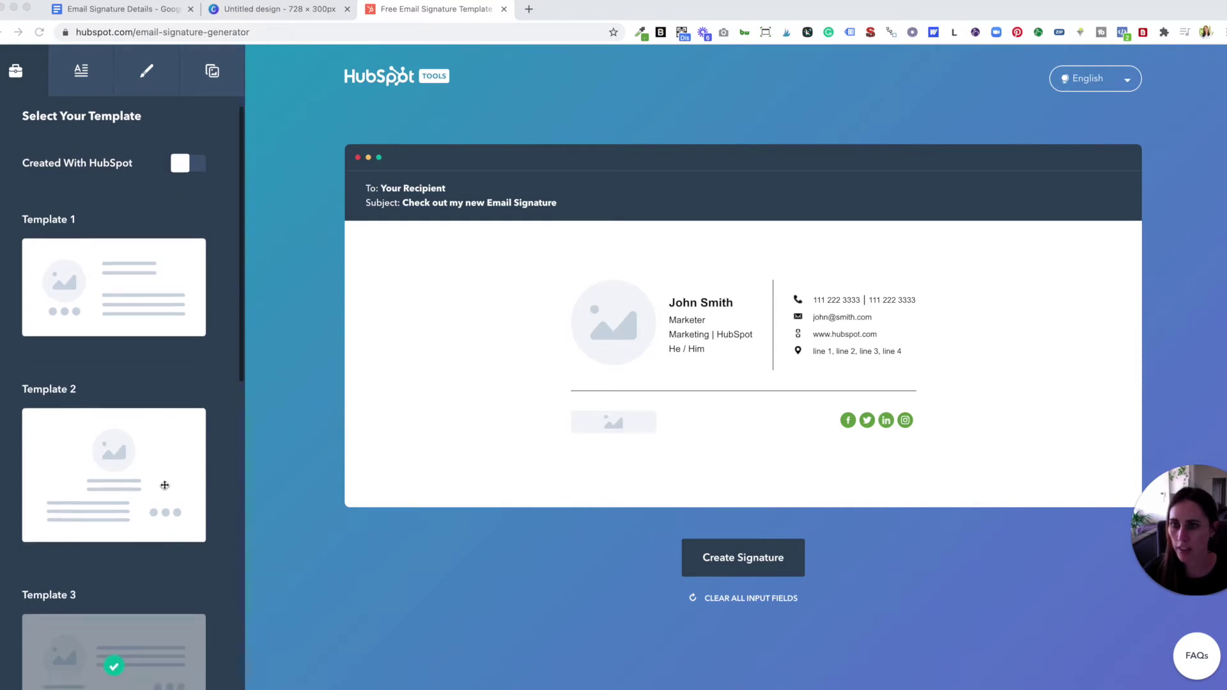
scroll(165, 485, "down", 5)
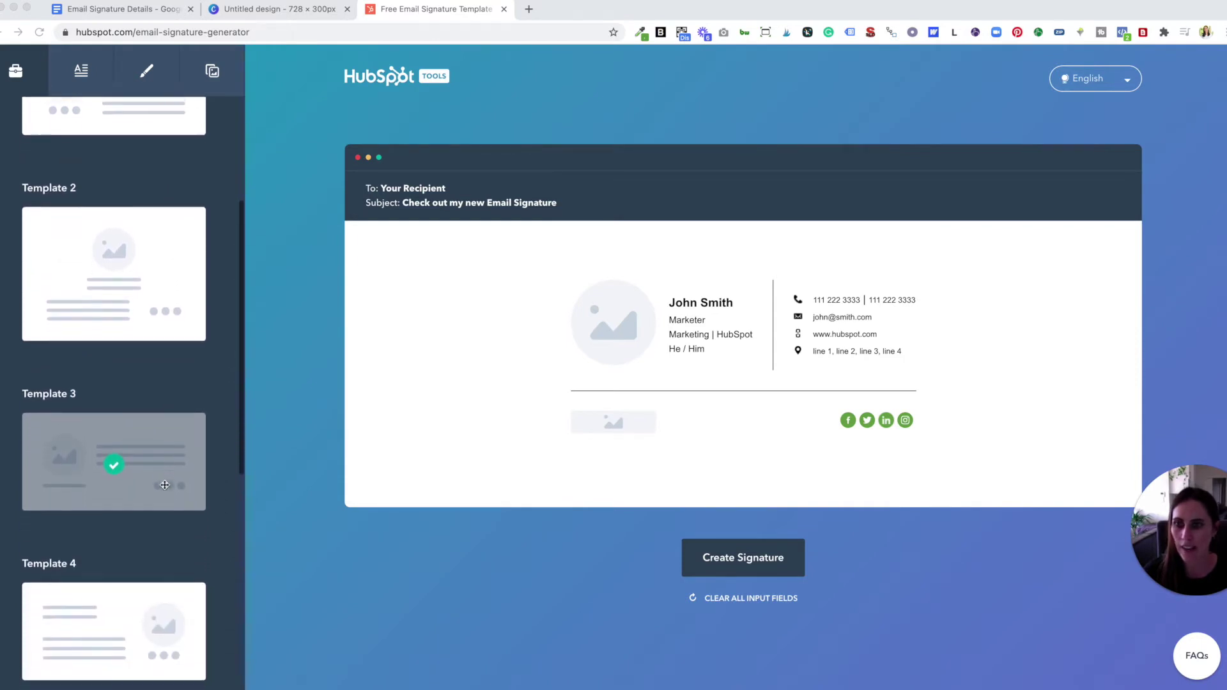
scroll(164, 485, "down", 3)
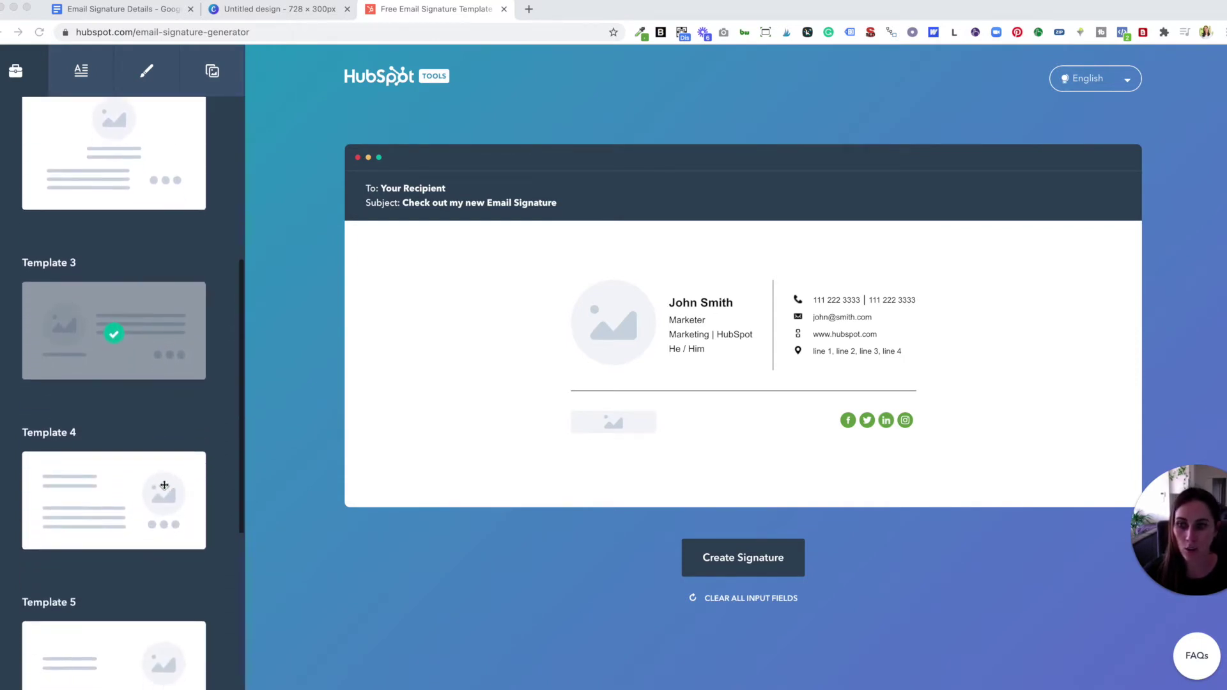
scroll(164, 485, "down", 7)
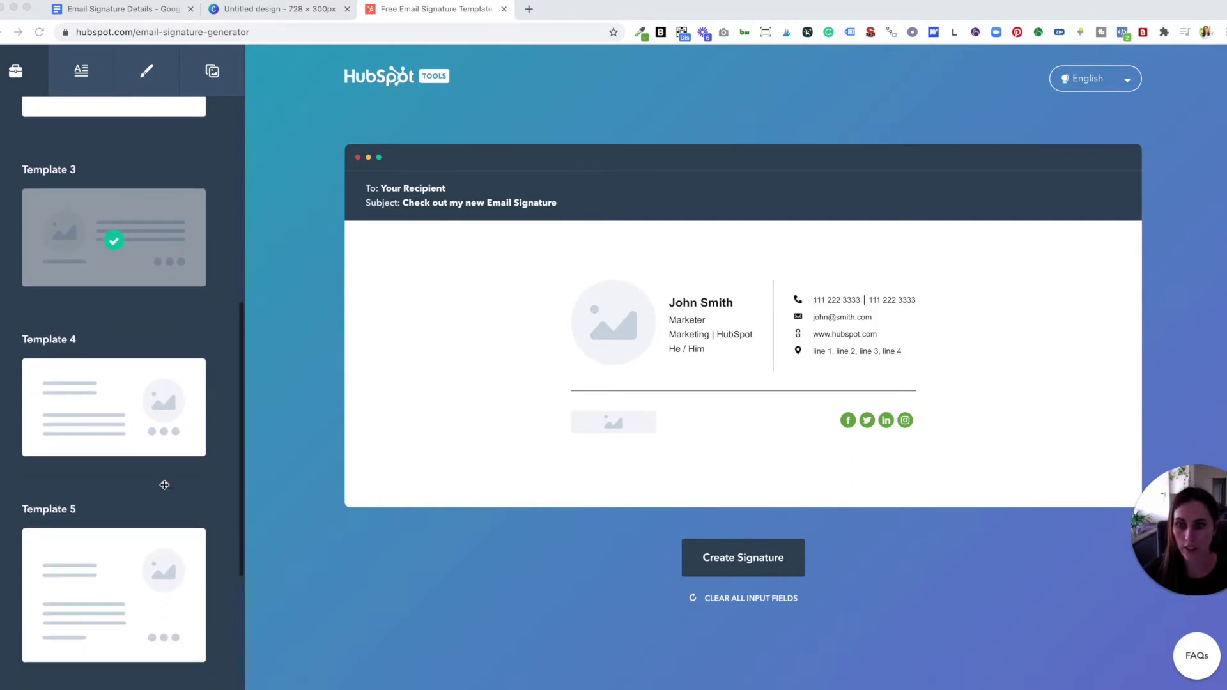
scroll(164, 485, "down", 2)
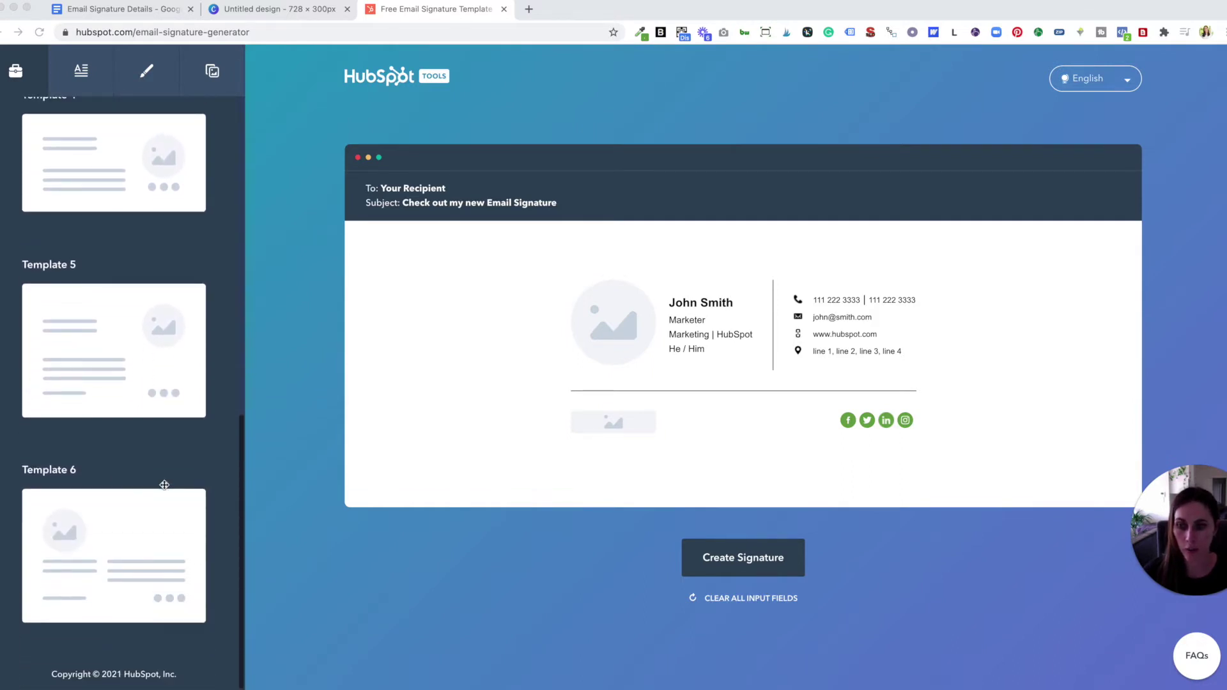
scroll(164, 485, "up", 10)
scroll(164, 485, "up", 8)
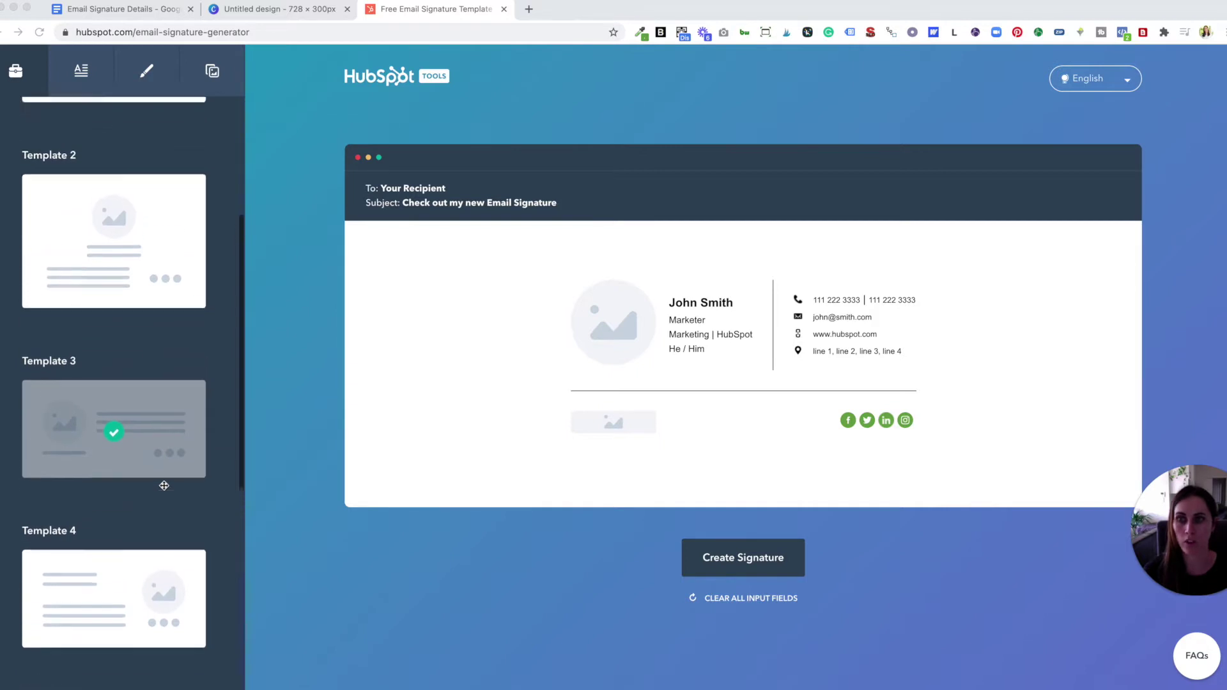
scroll(164, 485, "up", 2)
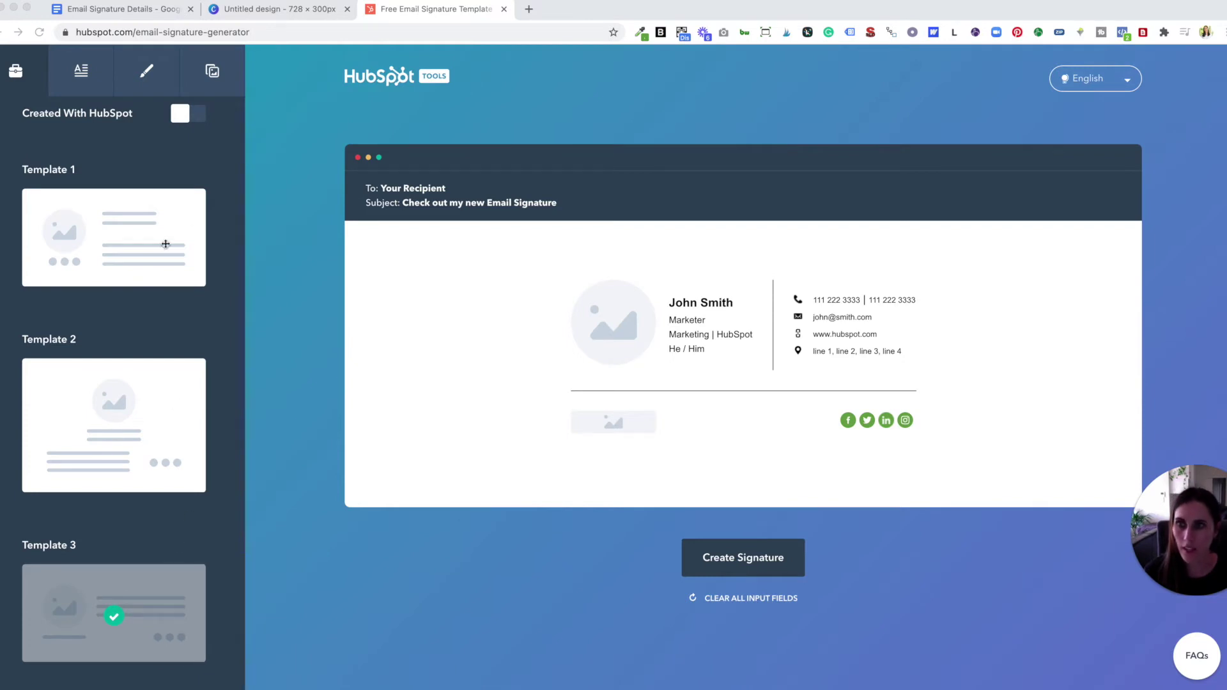
left_click(88, 74)
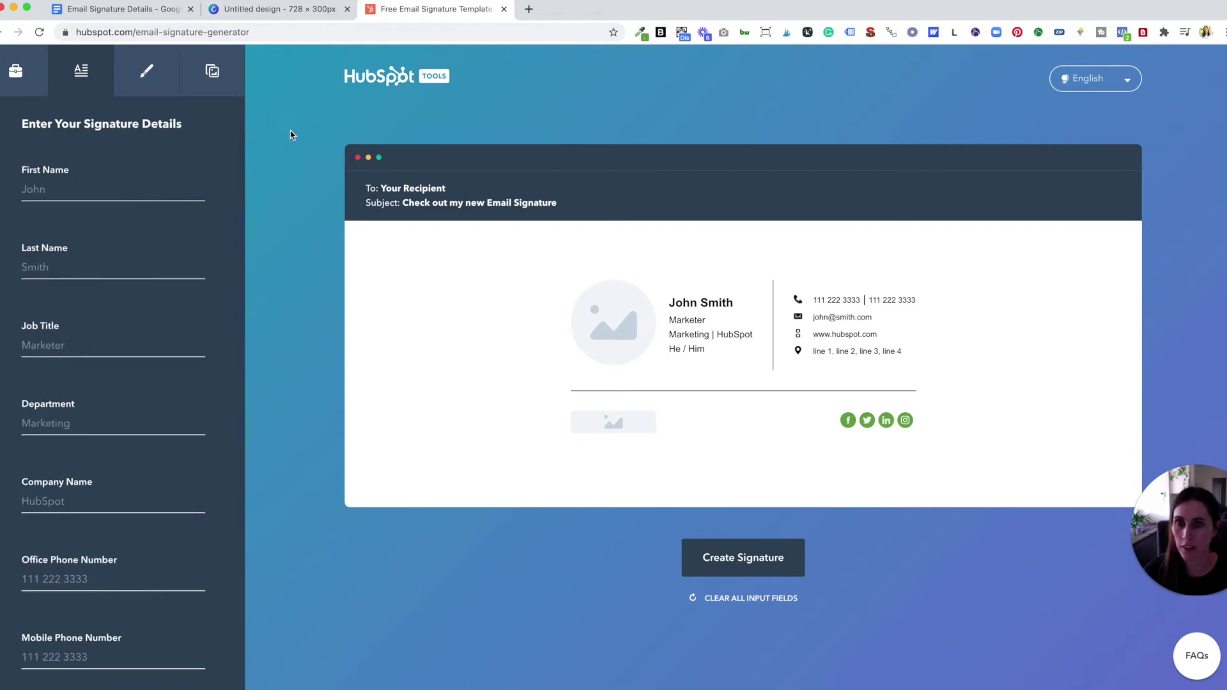
- Copy the client's name from the details doc and split it into First Name and Last Name
left_click_drag(376, 12, 192, 10)
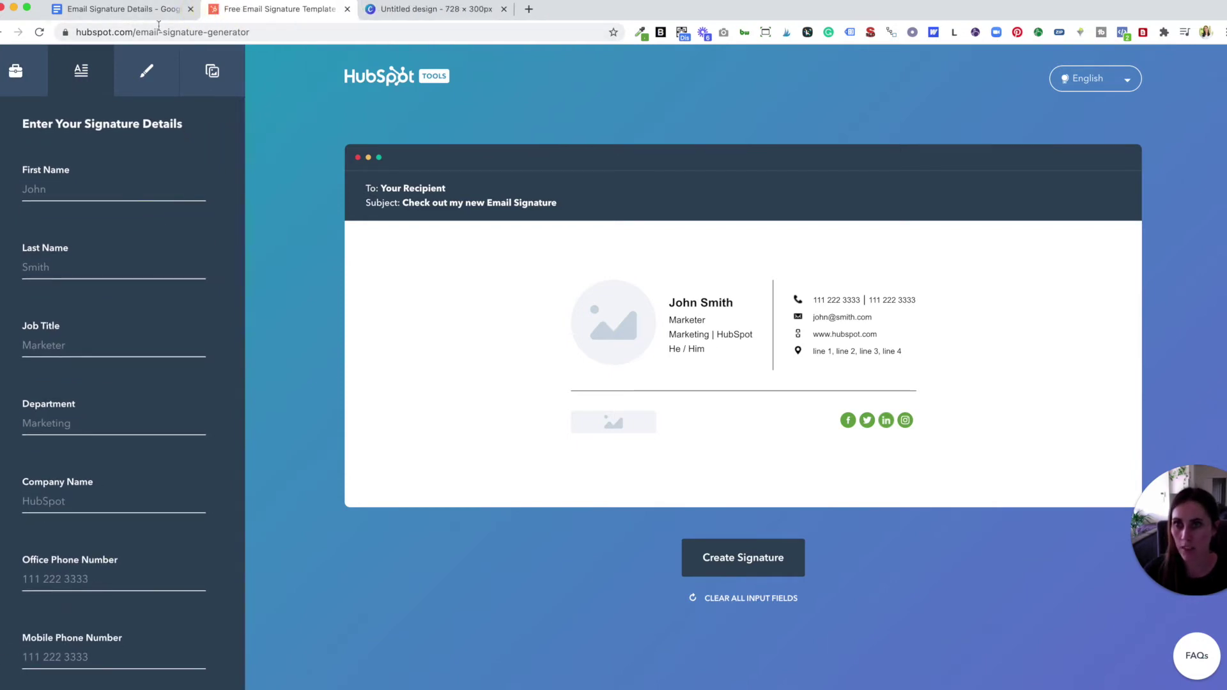
left_click(118, 11)
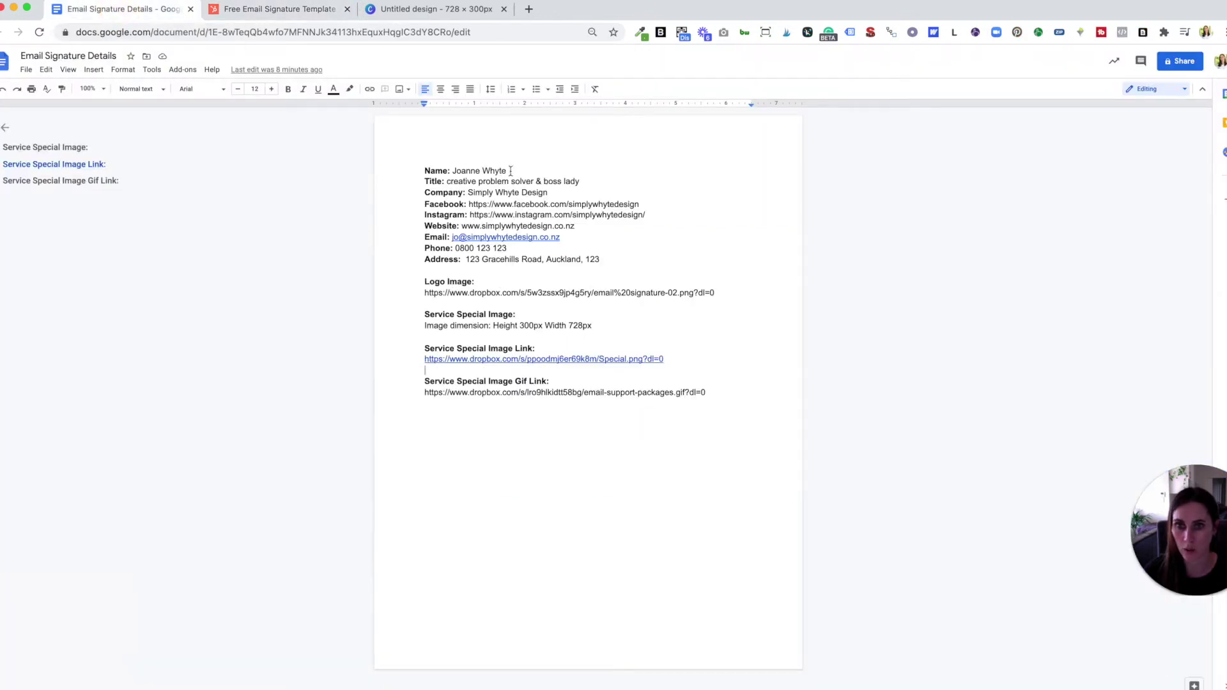
left_click_drag(509, 171, 453, 170)
key("super+c")
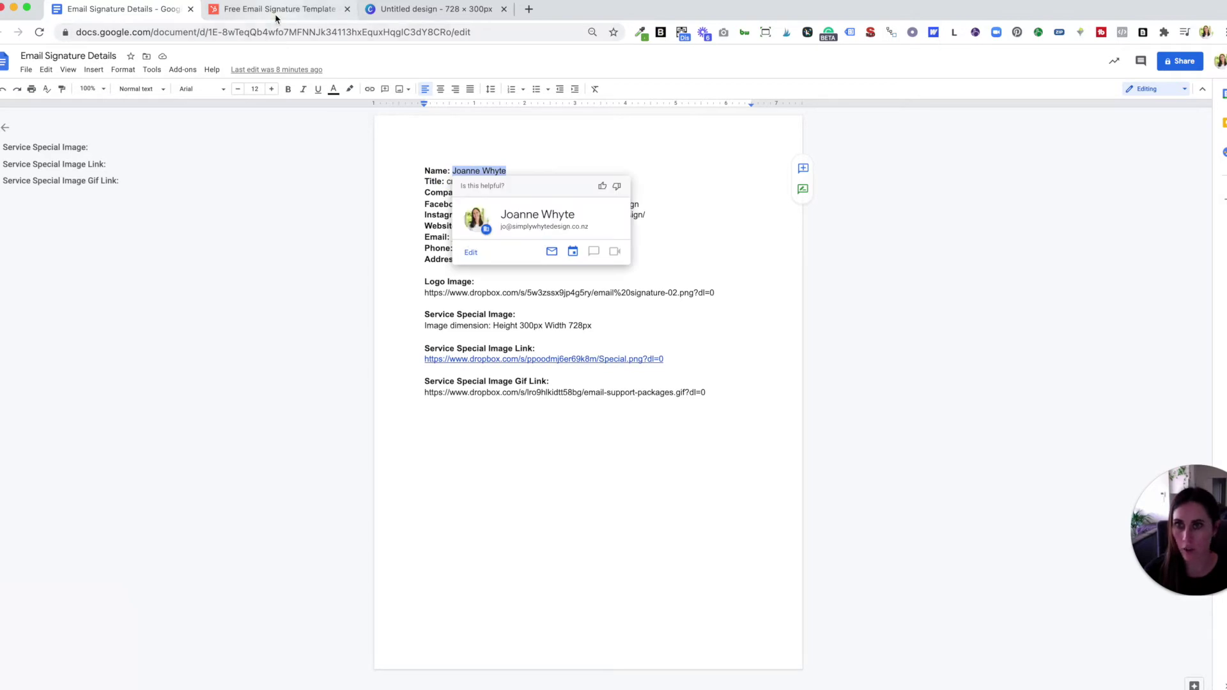
left_click(274, 9)
left_click(52, 188)
key("super+v")
left_click_drag(91, 189, 62, 189)
key("super+c")
left_click(48, 267)
key("super+v")
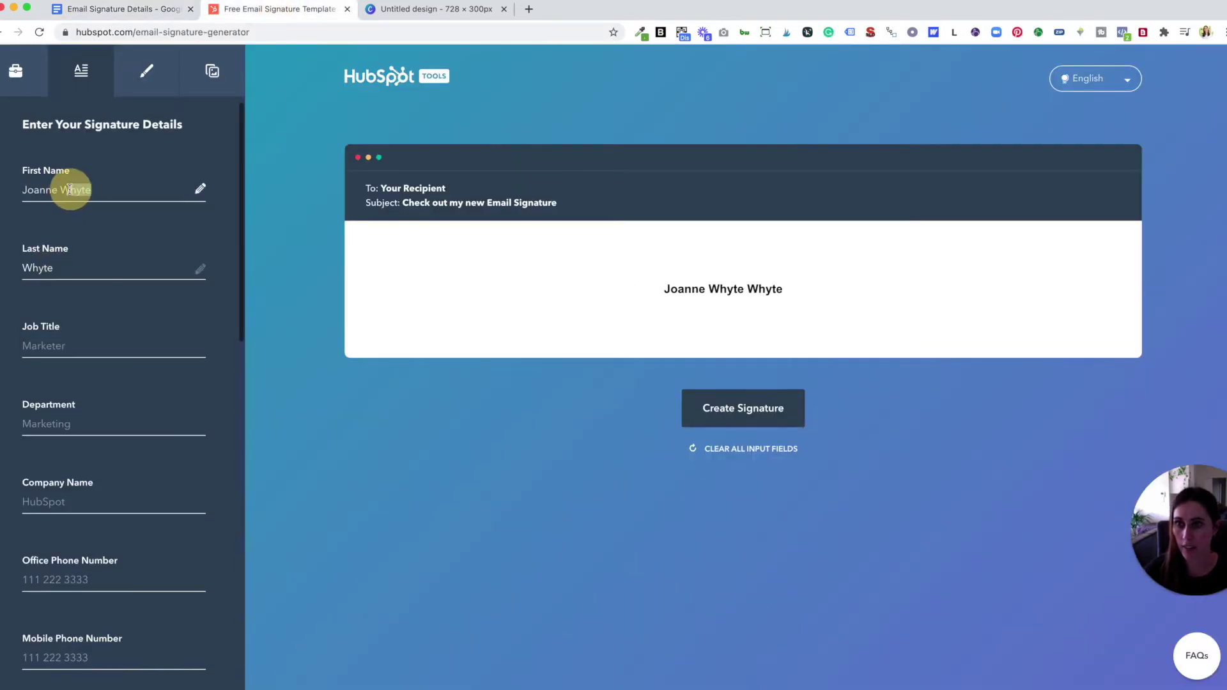
key("BackSpace")
key("BackSpace")
key("BackSpace")
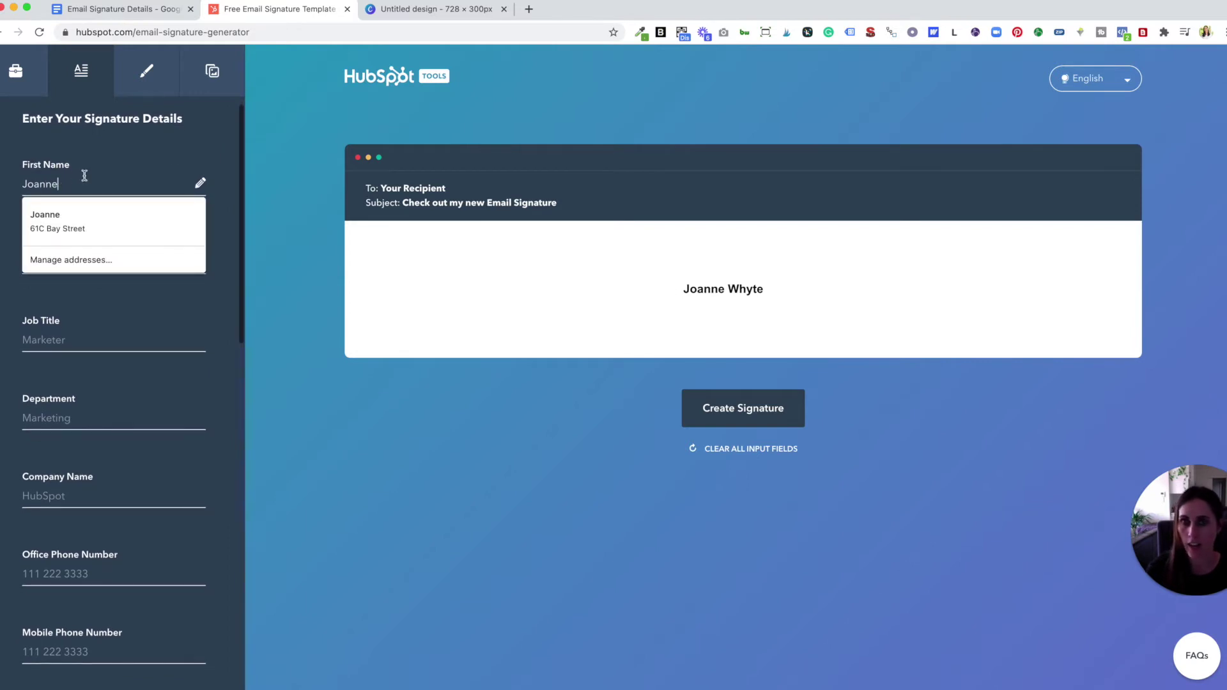
- Copy the job title from the details doc into the Job Title field
left_click(139, 10)
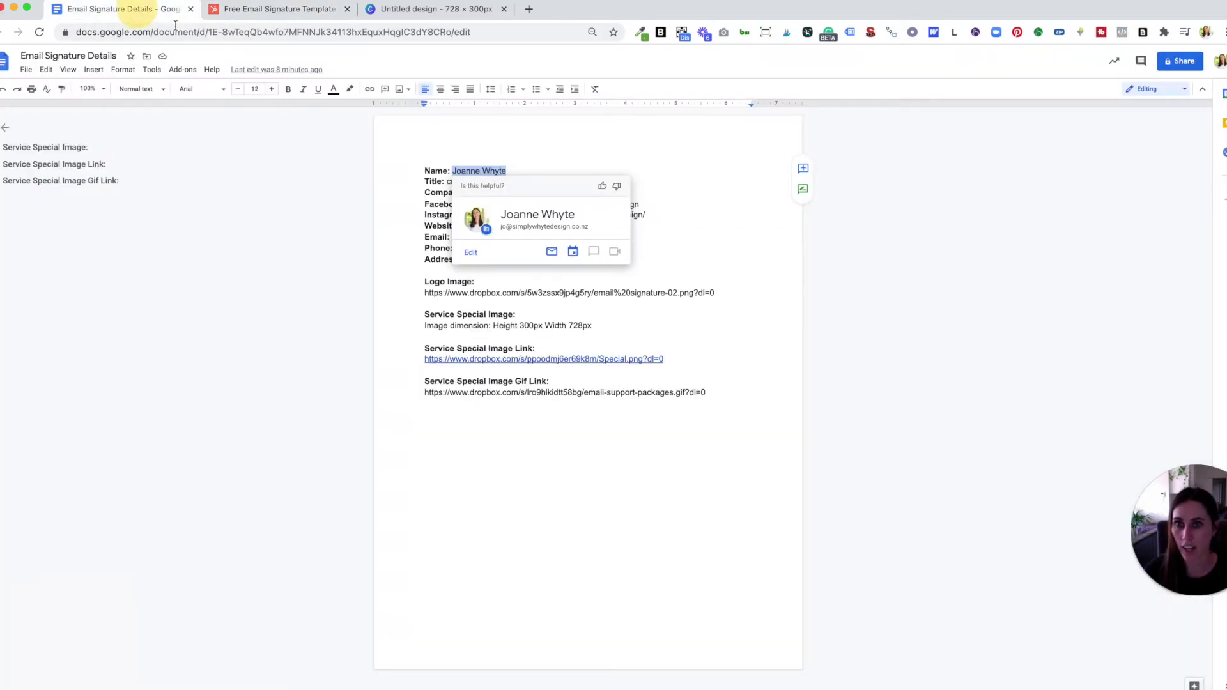
left_click(411, 260)
left_click_drag(580, 183, 447, 183)
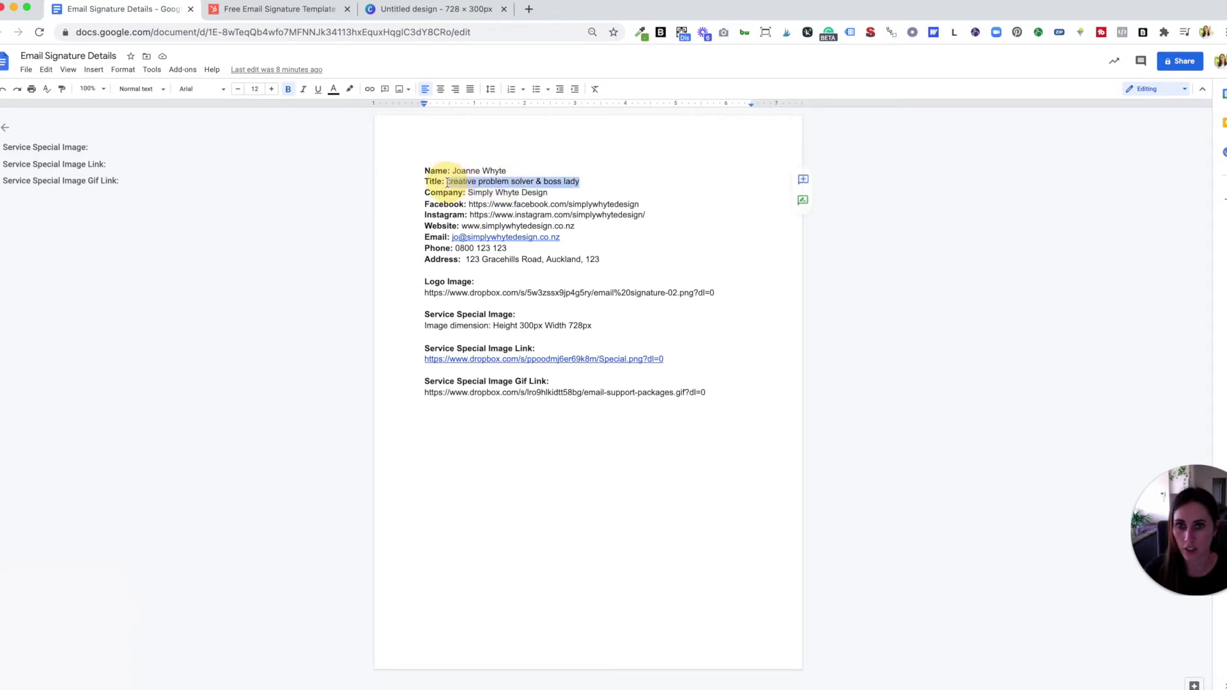
left_click(249, 14)
left_click(56, 340)
key("ctrl+v")
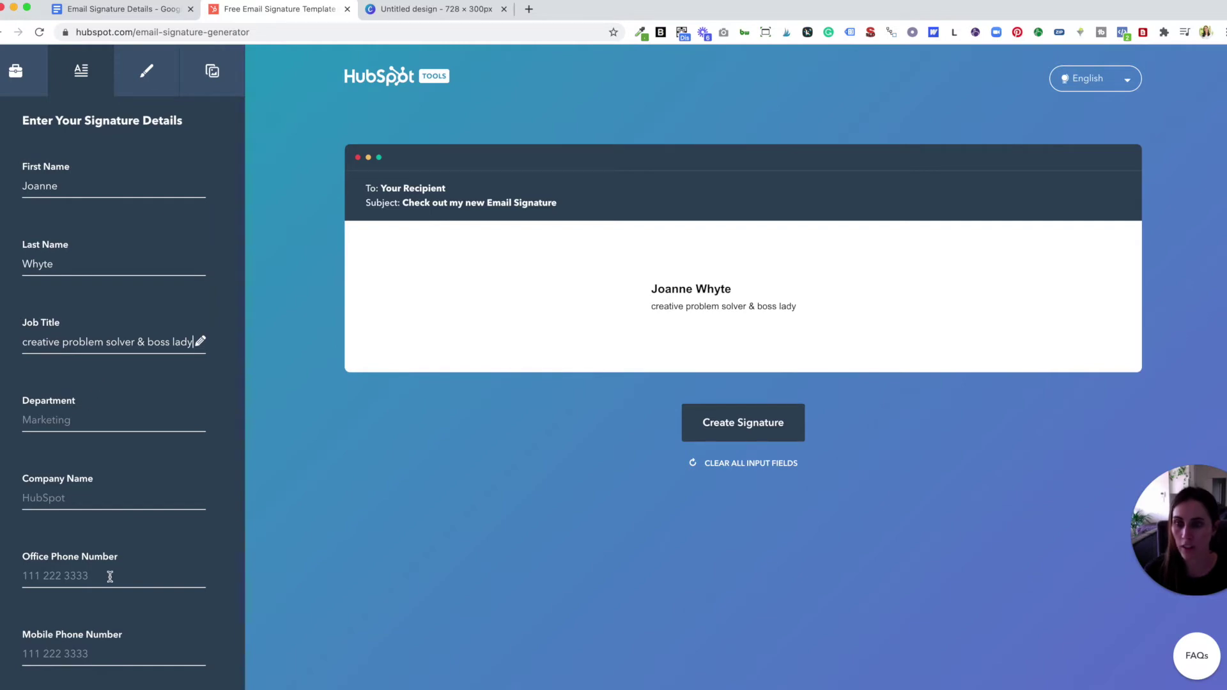
- Select the website address and then the Instagram link in the details document
left_click(96, 10)
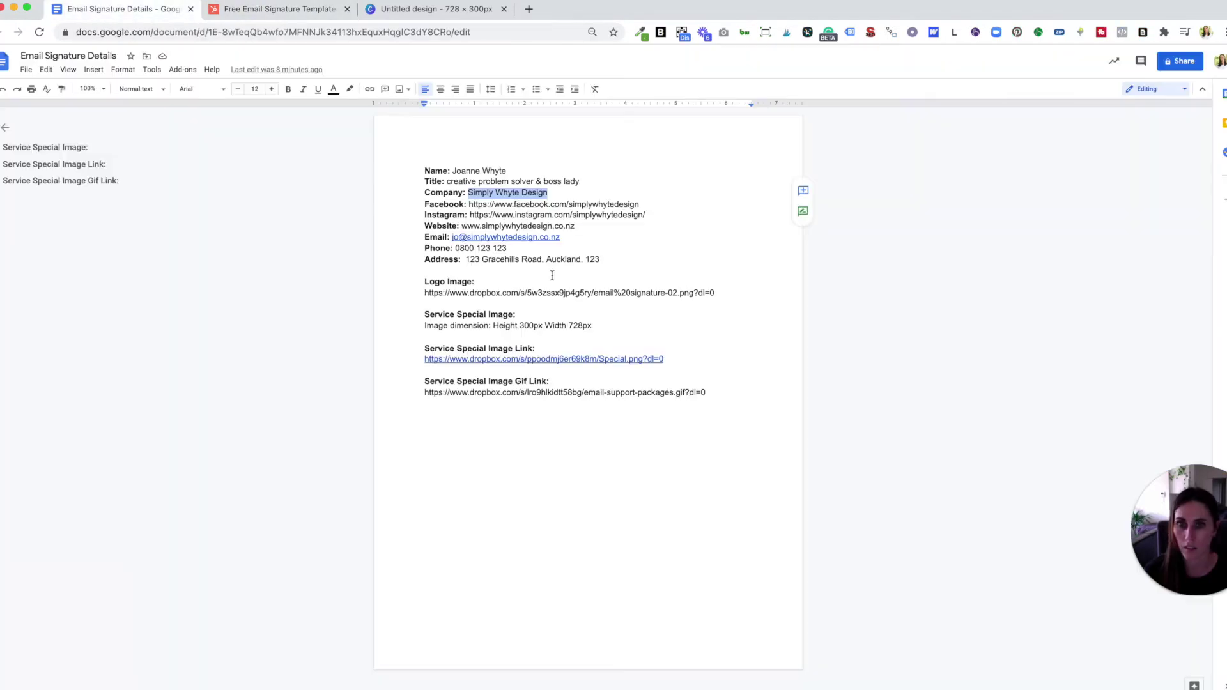
left_click_drag(461, 226, 575, 226)
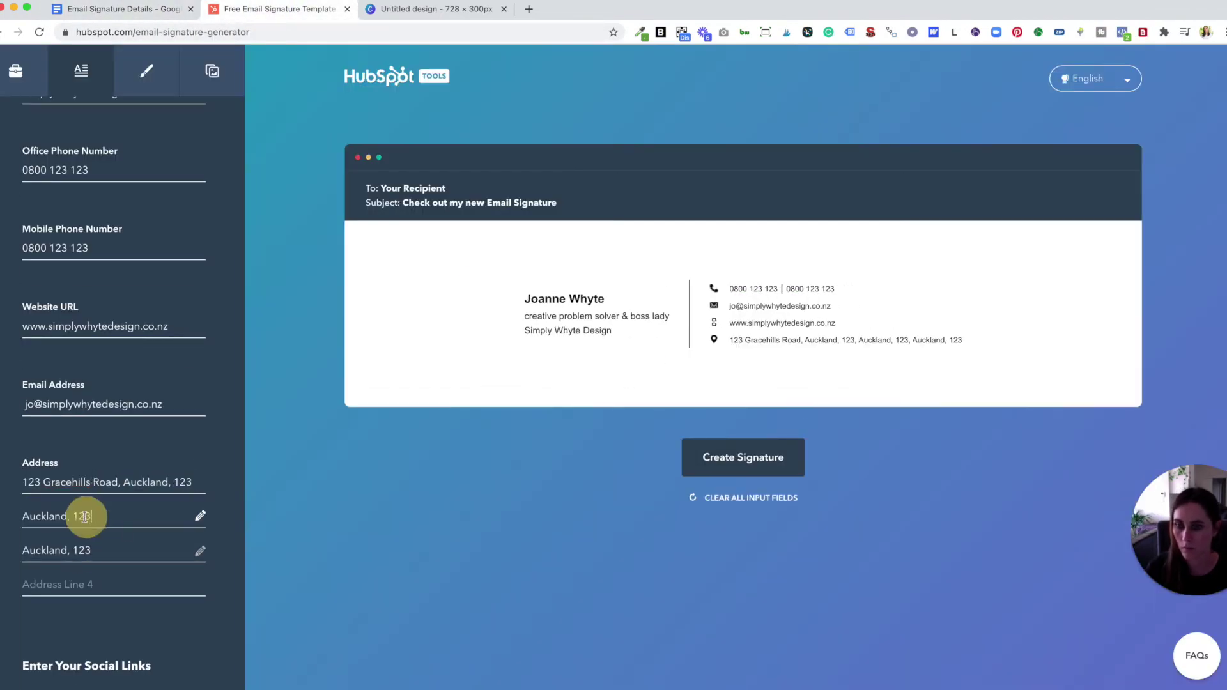
left_click_drag(645, 215, 471, 215)
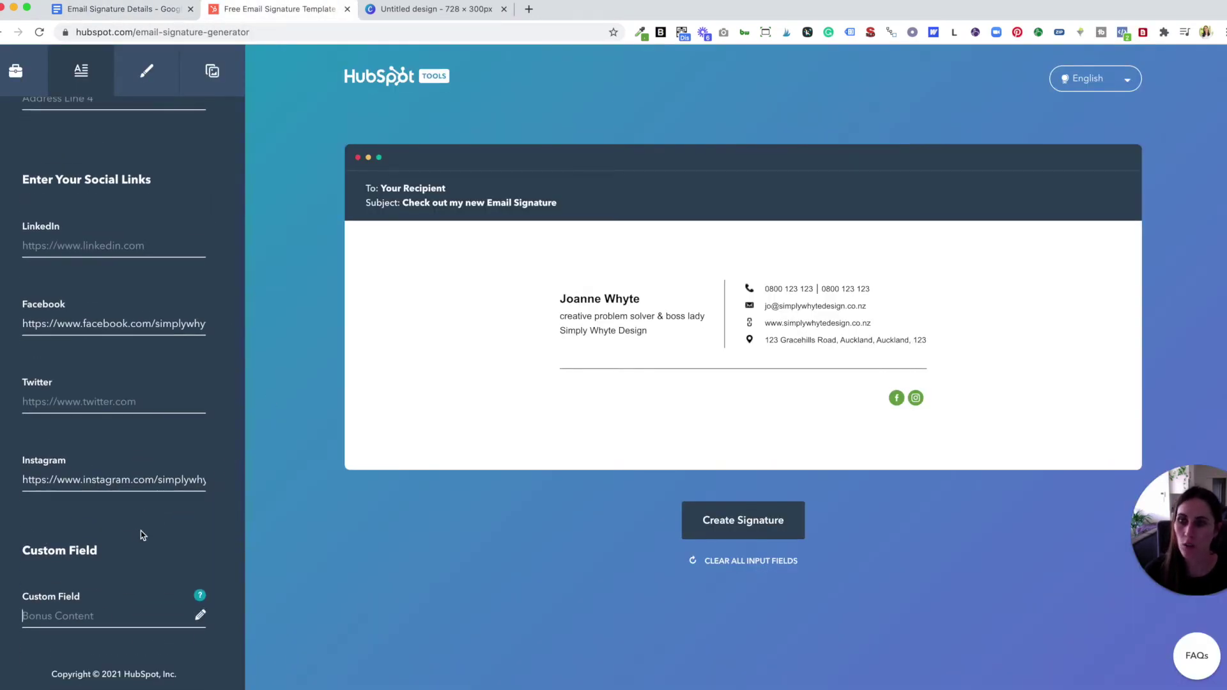
scroll(142, 536, "up", 3)
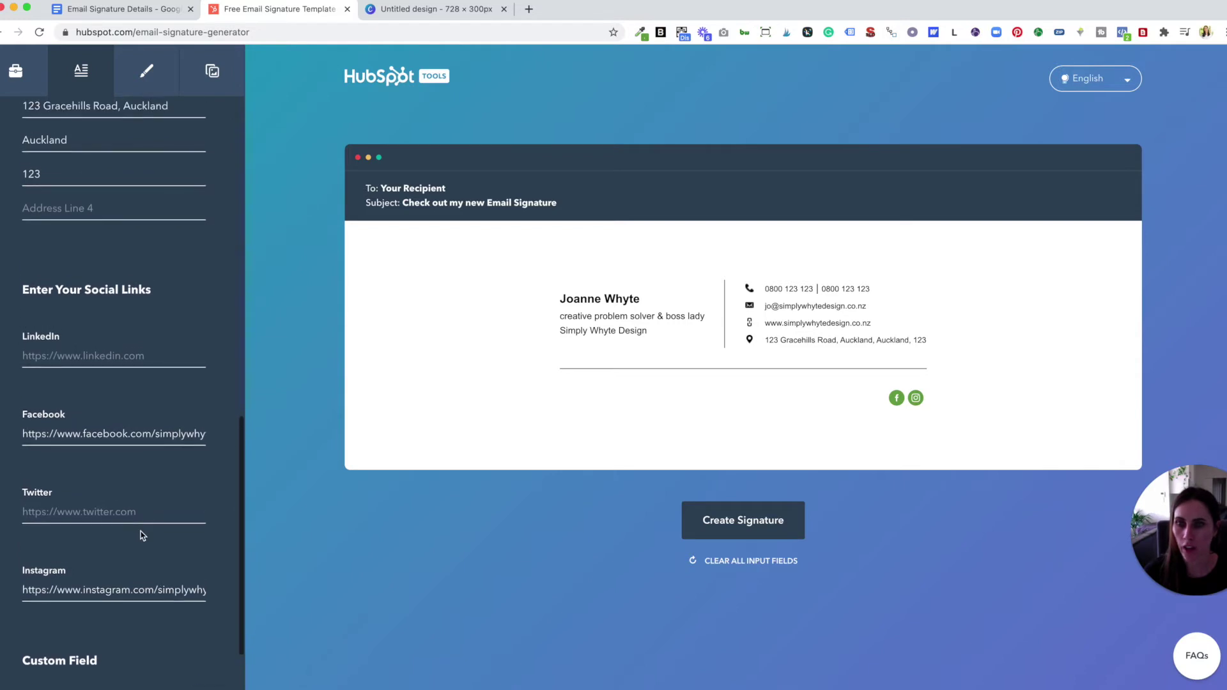
scroll(142, 536, "up", 6)
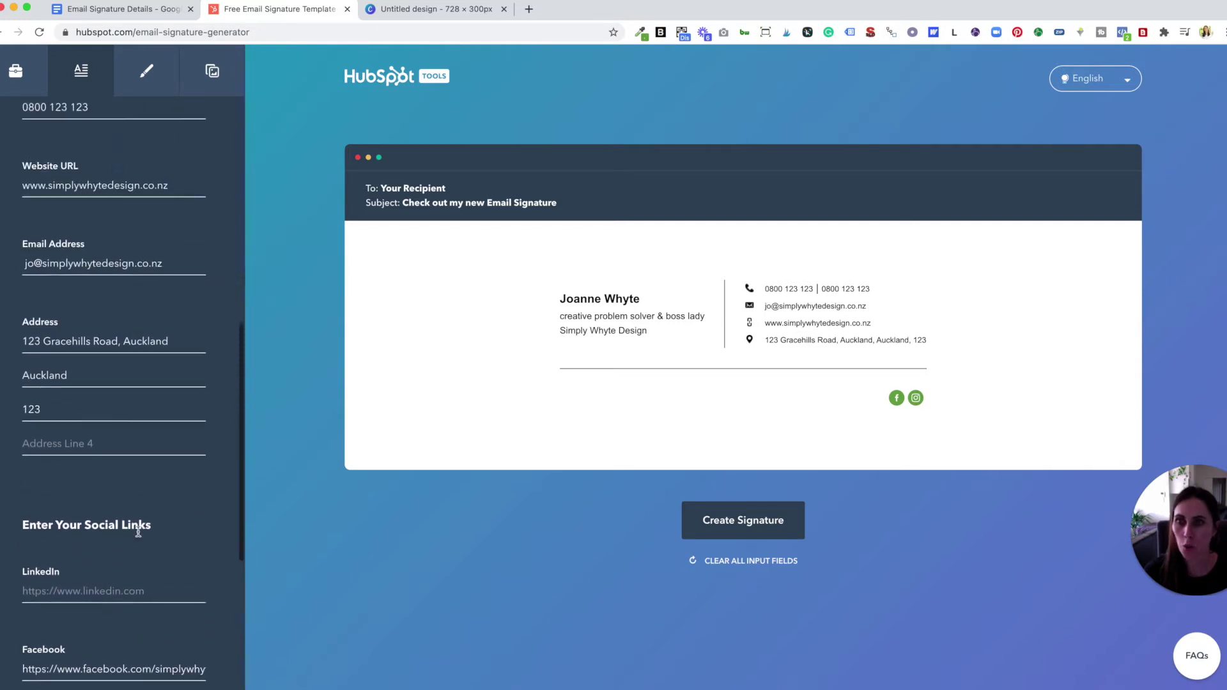
scroll(138, 533, "up", 10)
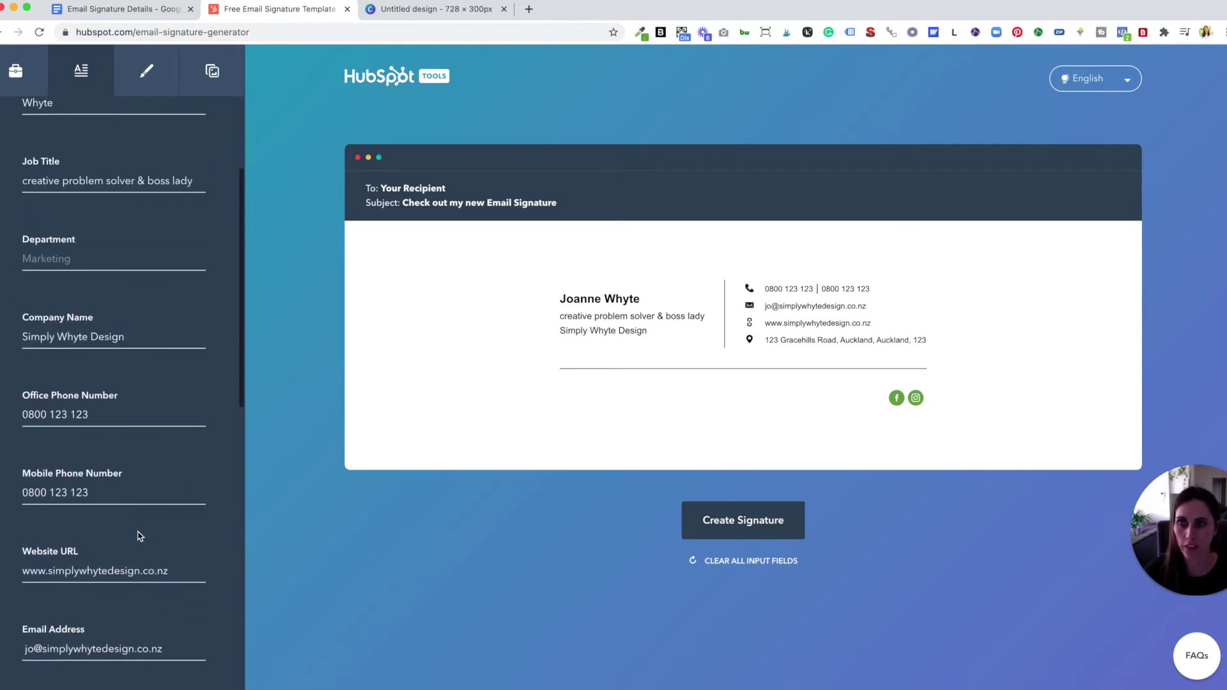
scroll(126, 326, "up", 2)
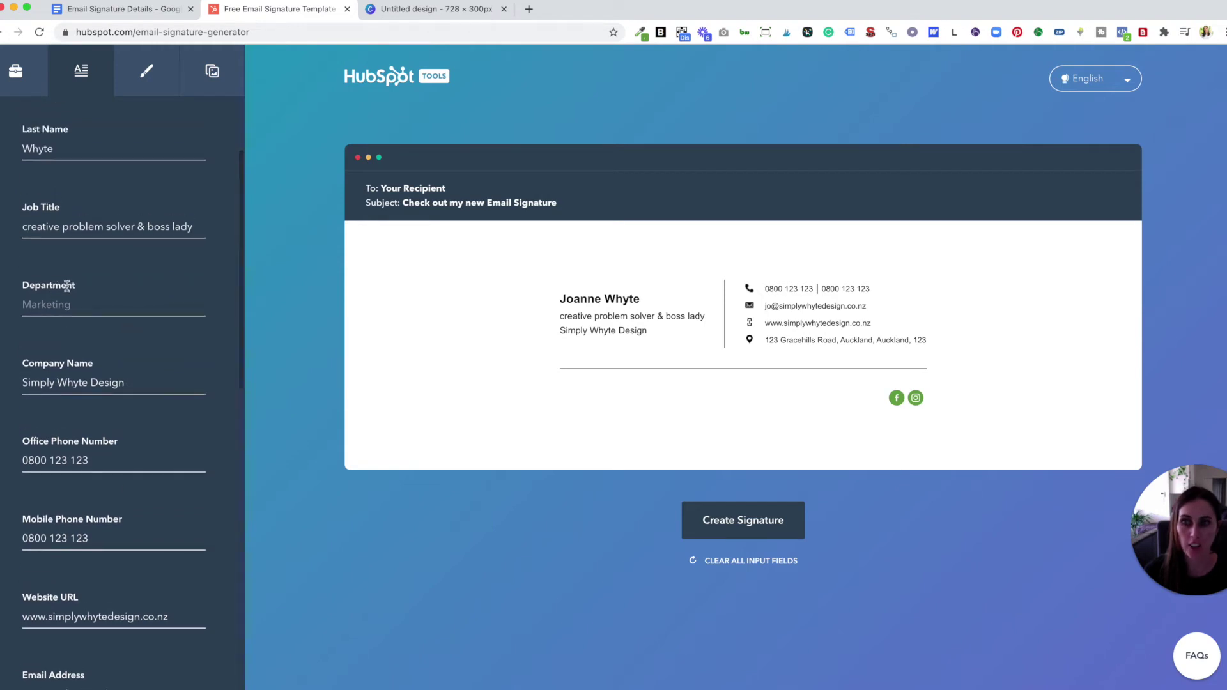
scroll(69, 295, "down", 1)
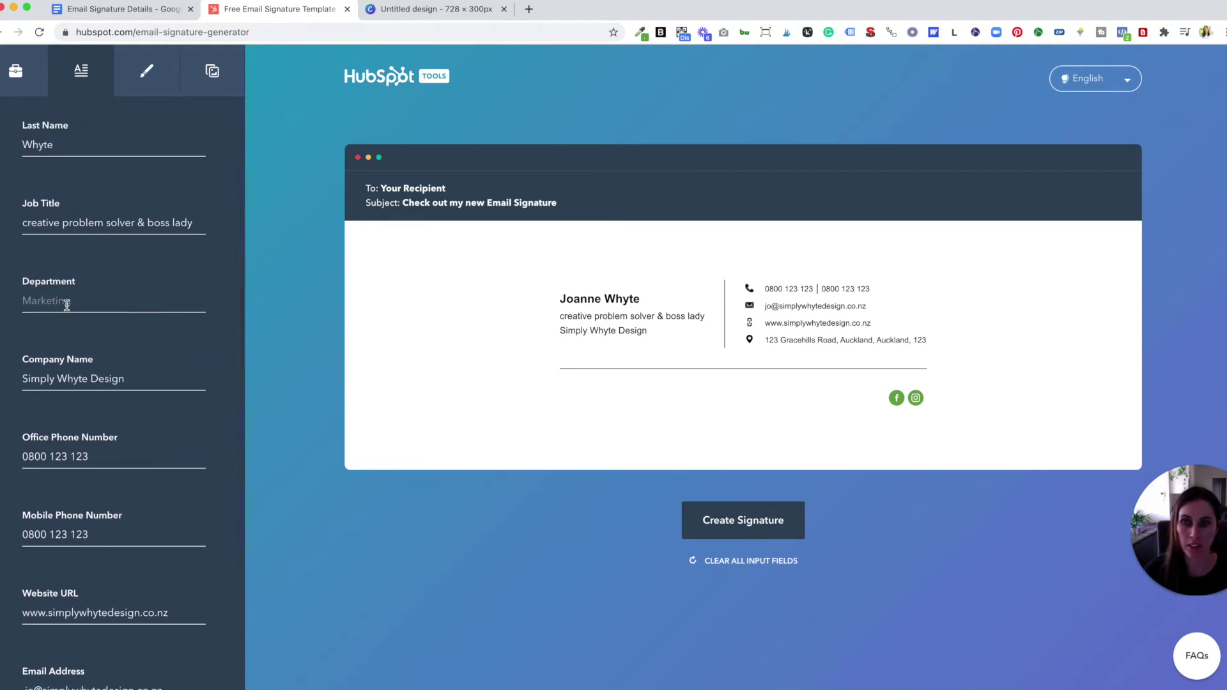
scroll(66, 305, "up", 1)
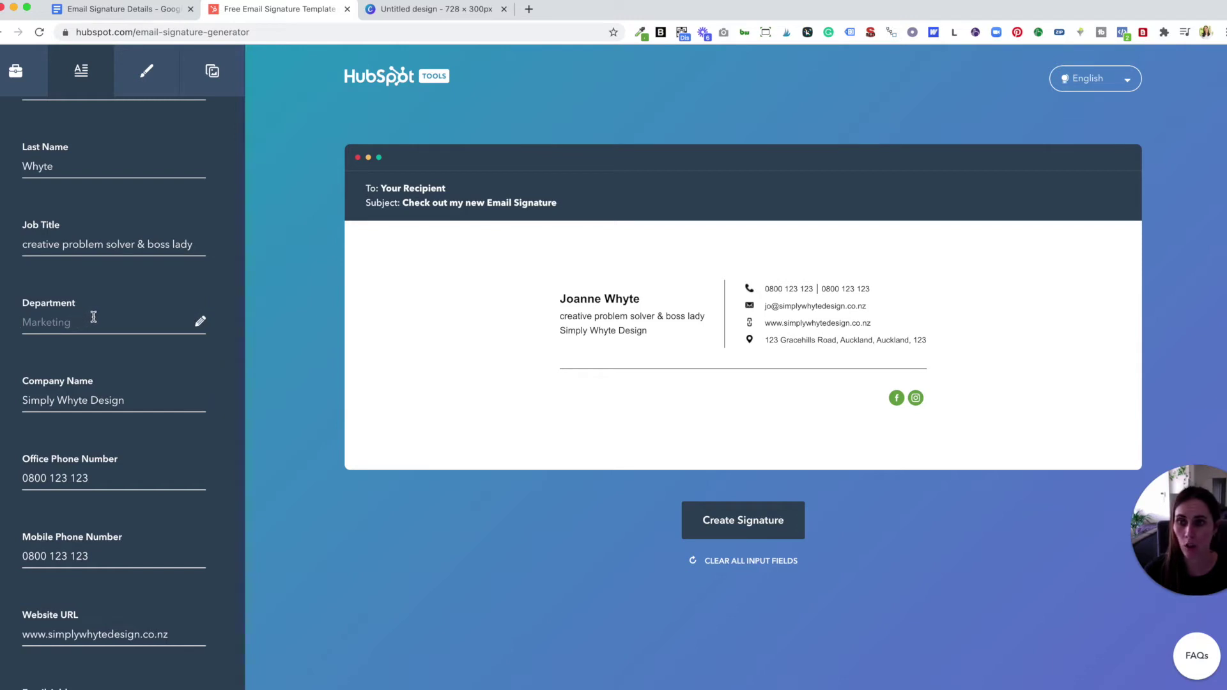
scroll(87, 317, "up", 5)
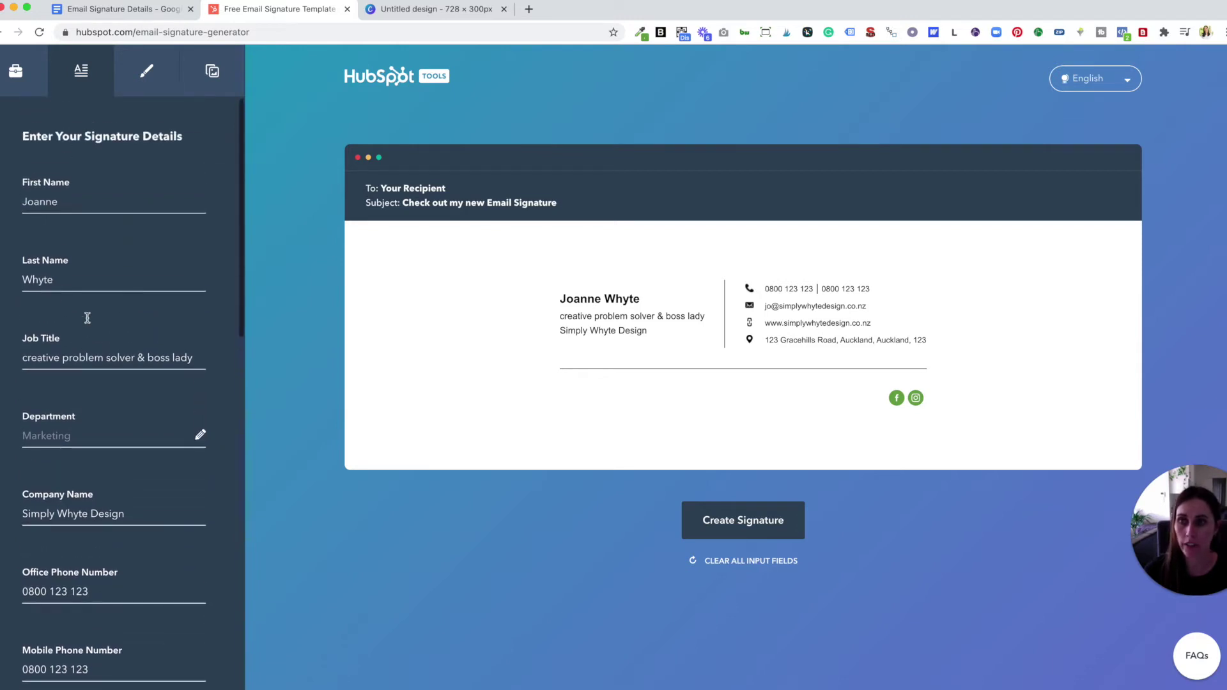
scroll(87, 317, "down", 15)
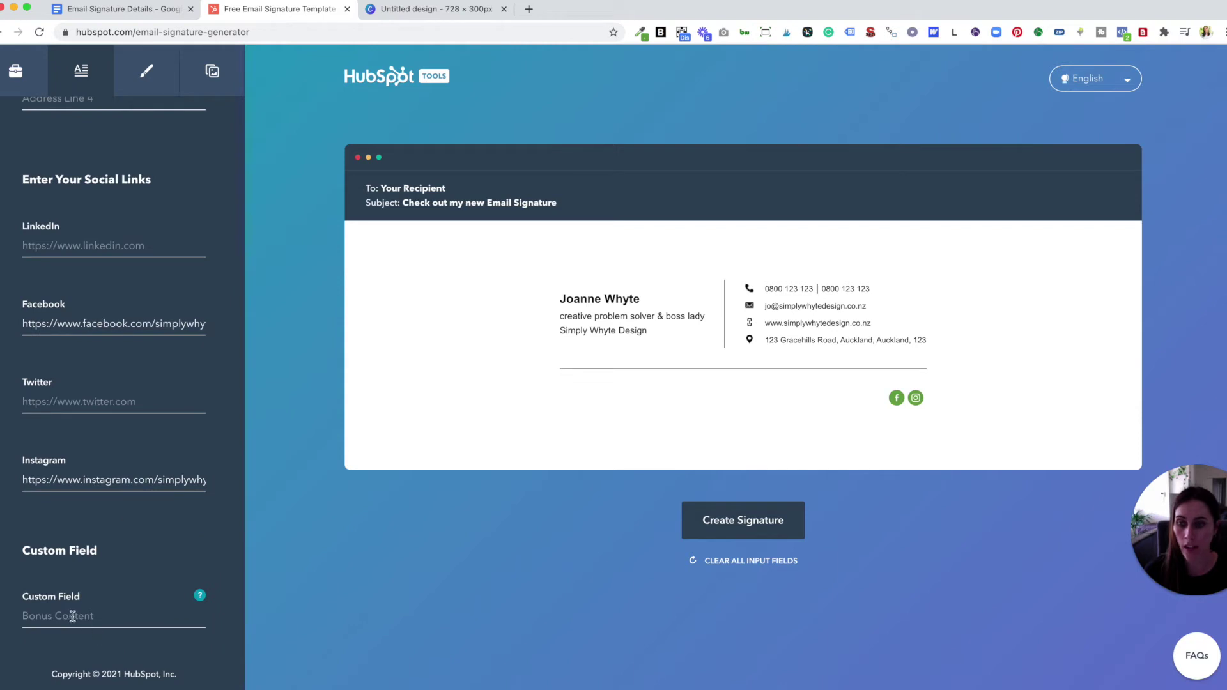
left_click(111, 615)
type("asf")
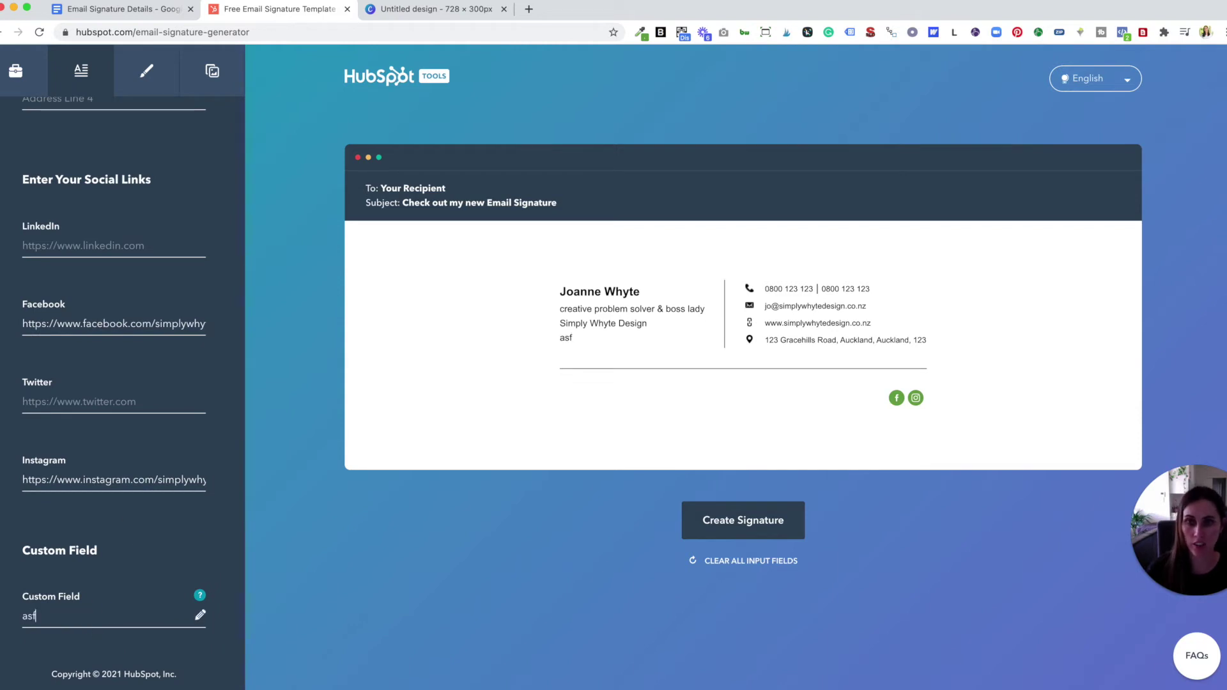
type("asrasdfase")
left_click_drag(104, 616, 19, 615)
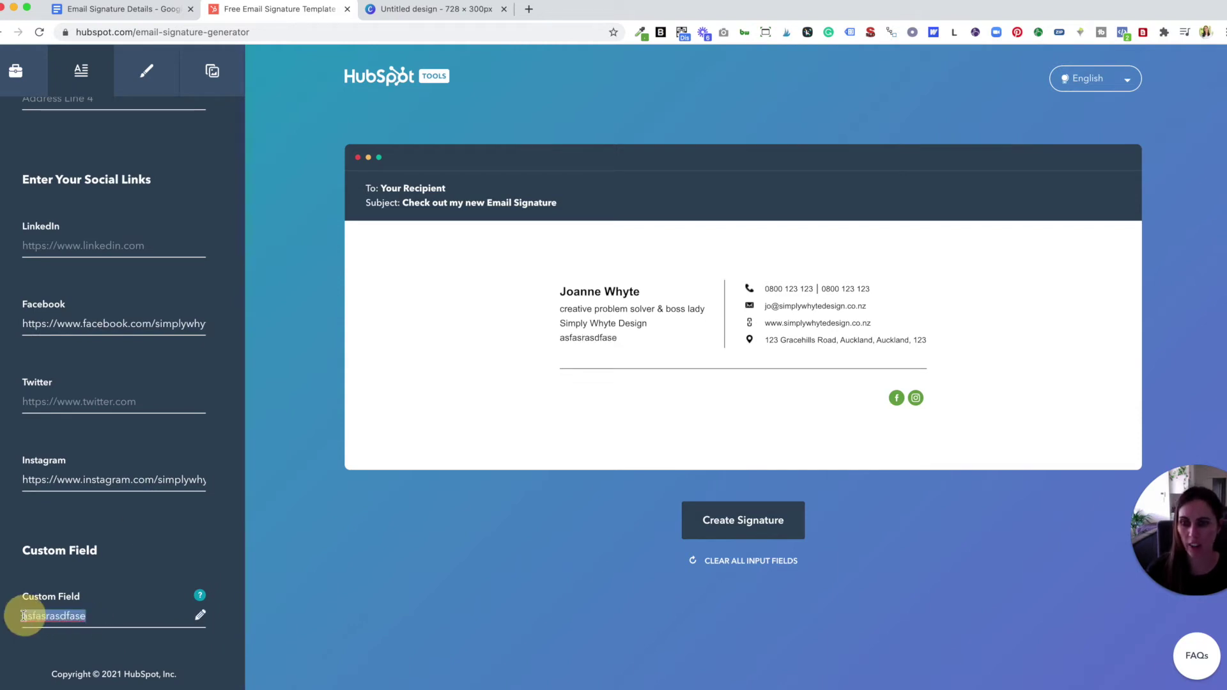
key("BackSpace")
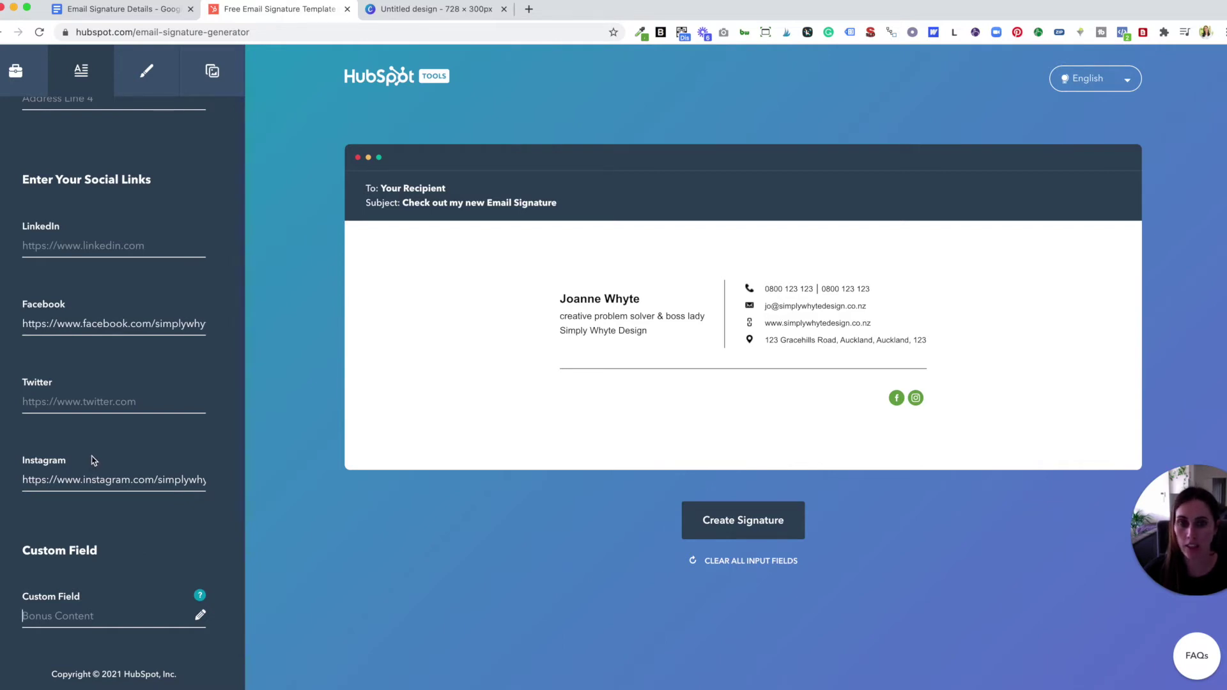
scroll(115, 412, "up", 2)
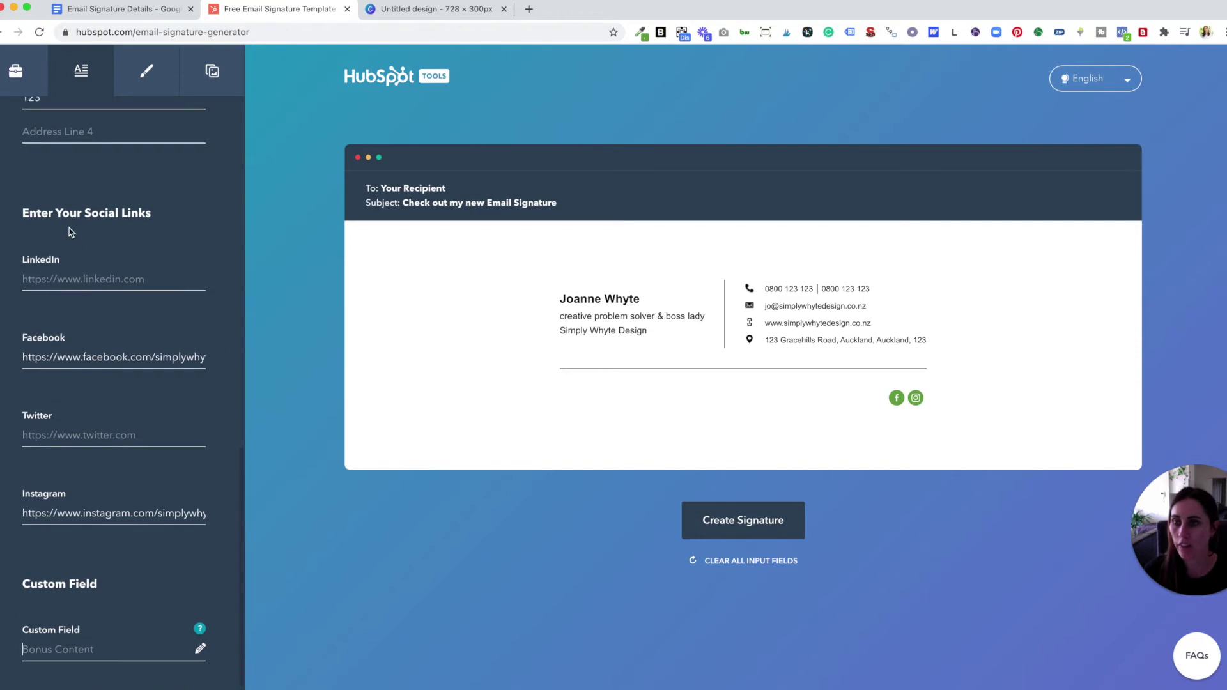
scroll(86, 460, "up", 1)
scroll(91, 486, "down", 1)
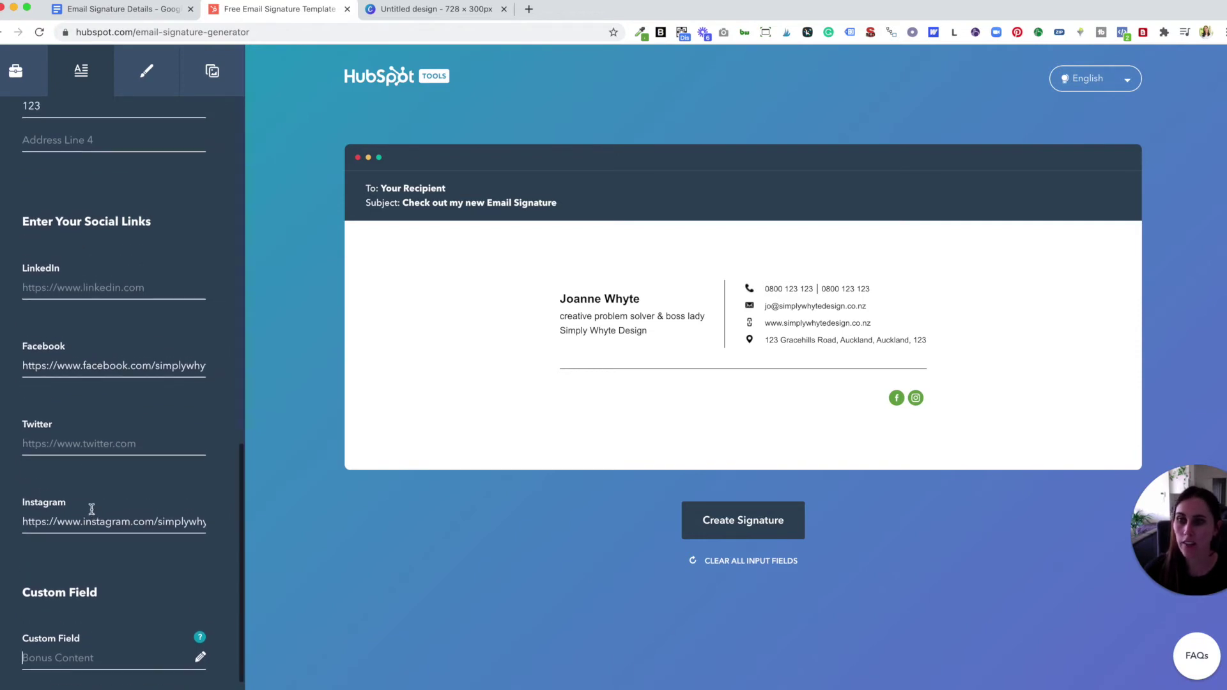
scroll(88, 350, "down", 1)
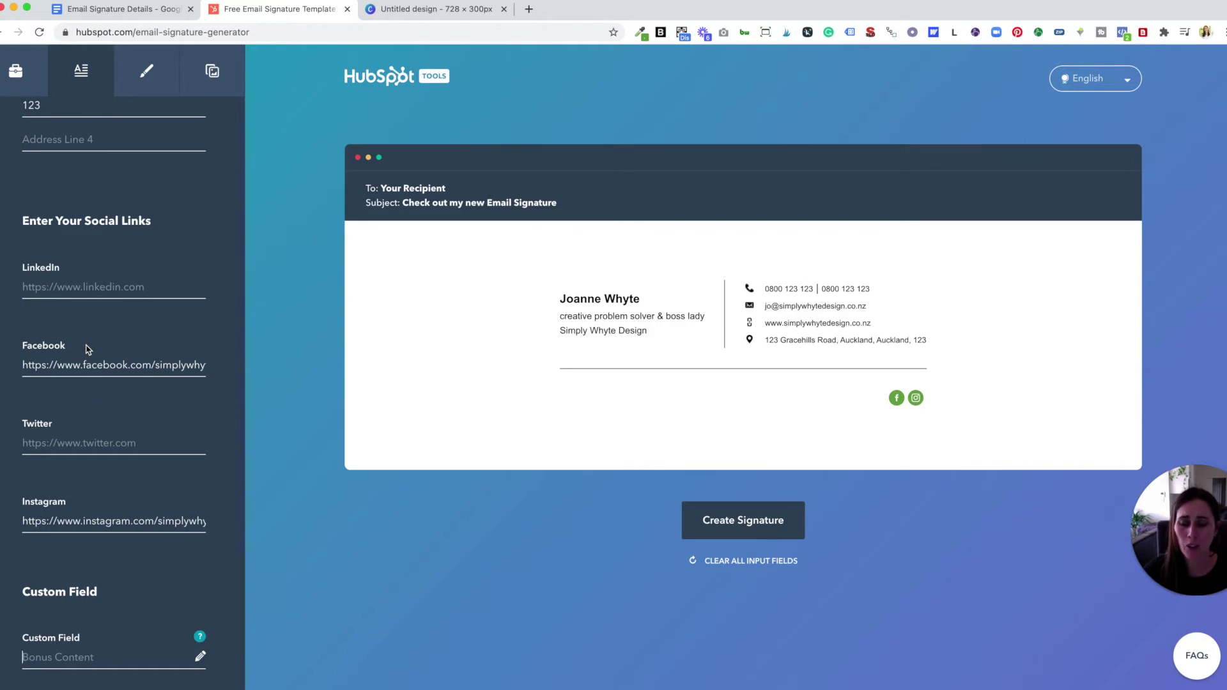
scroll(89, 383, "down", 1)
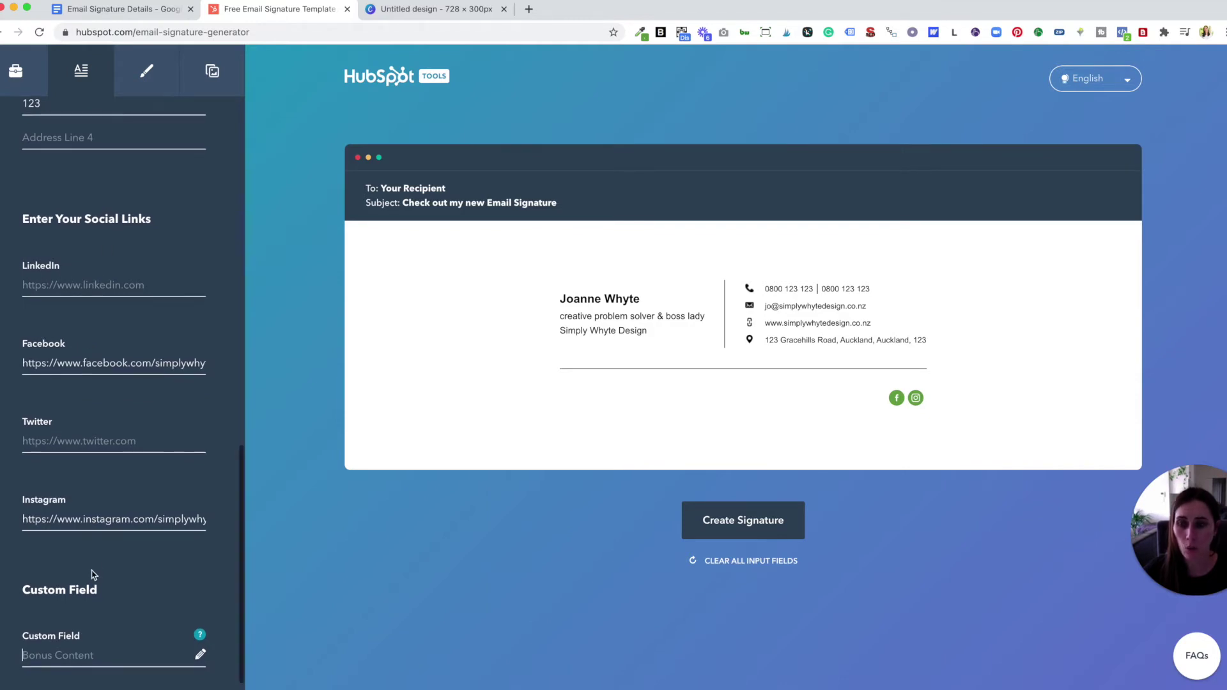
scroll(83, 511, "down", 1)
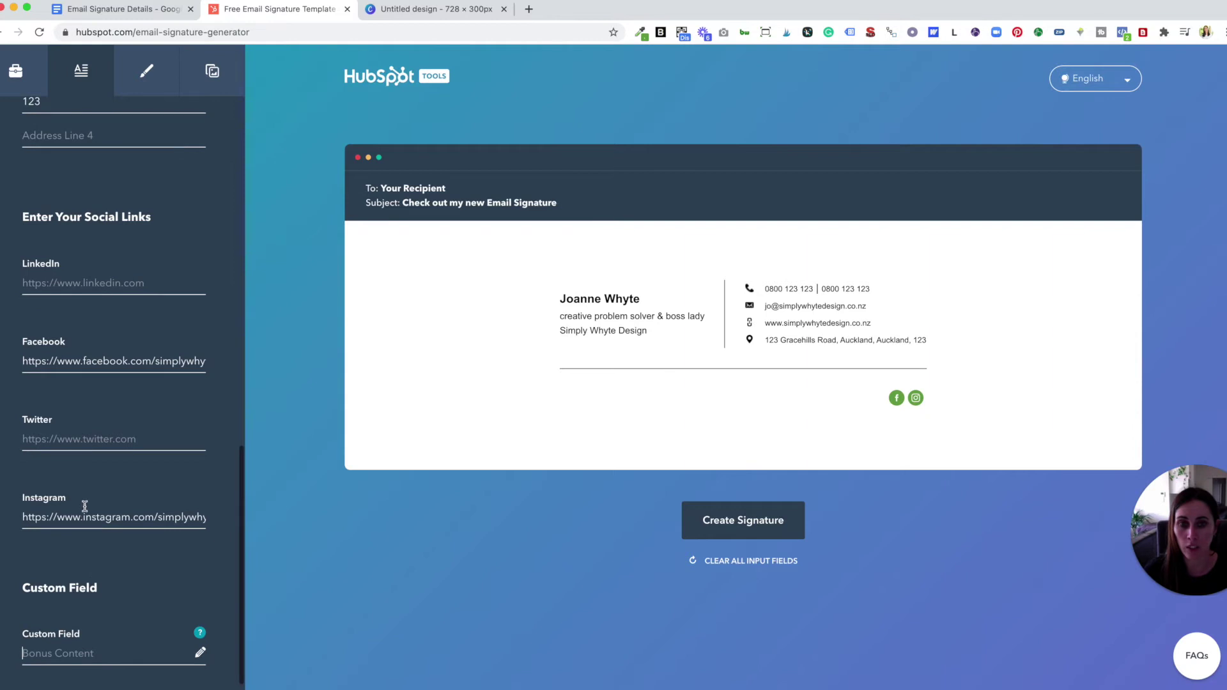
scroll(115, 384, "up", 15)
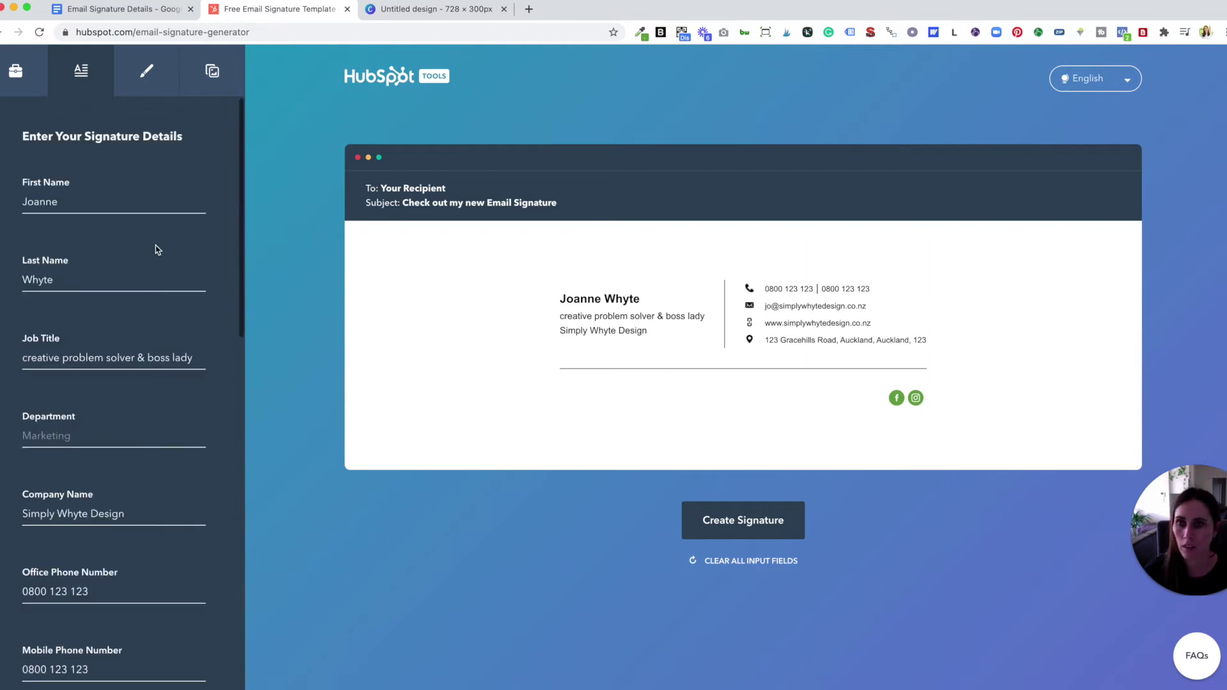
left_click(146, 72)
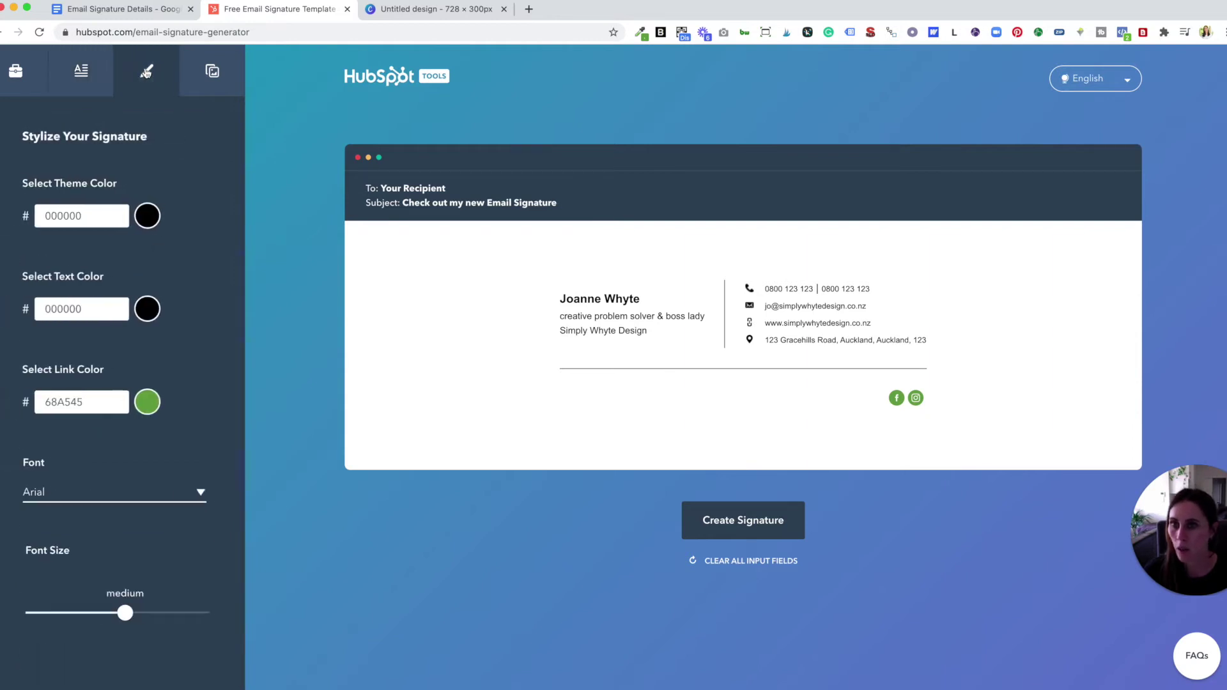
left_click(148, 217)
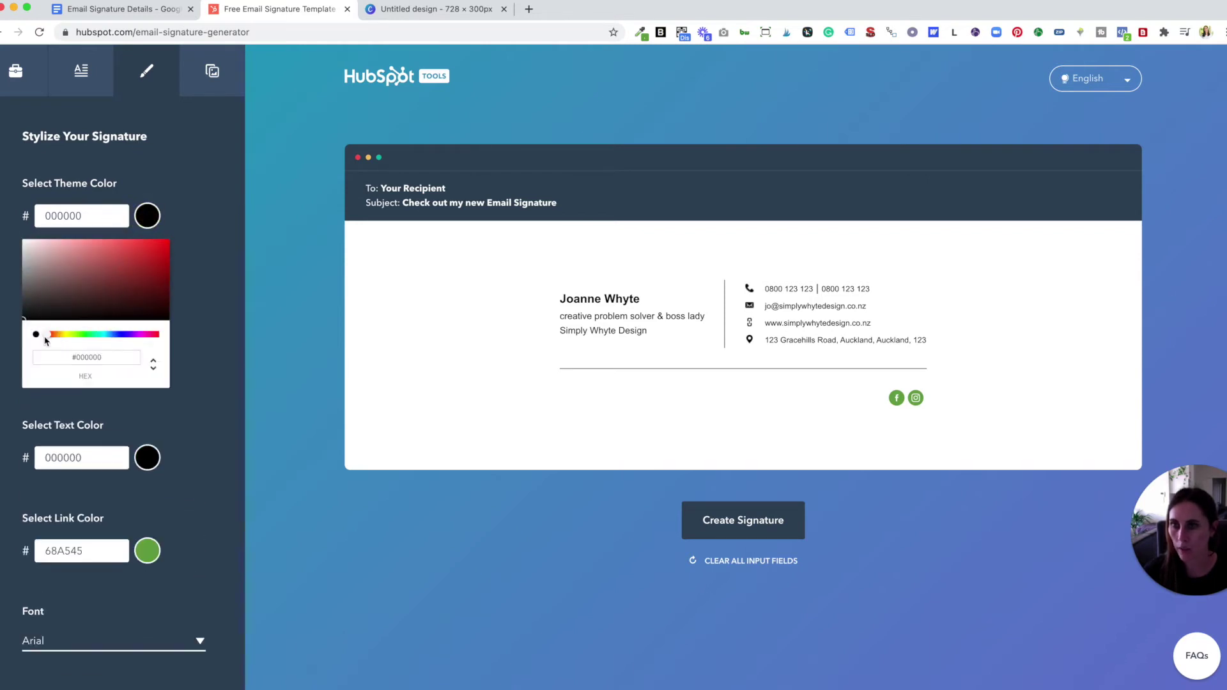
left_click(181, 226)
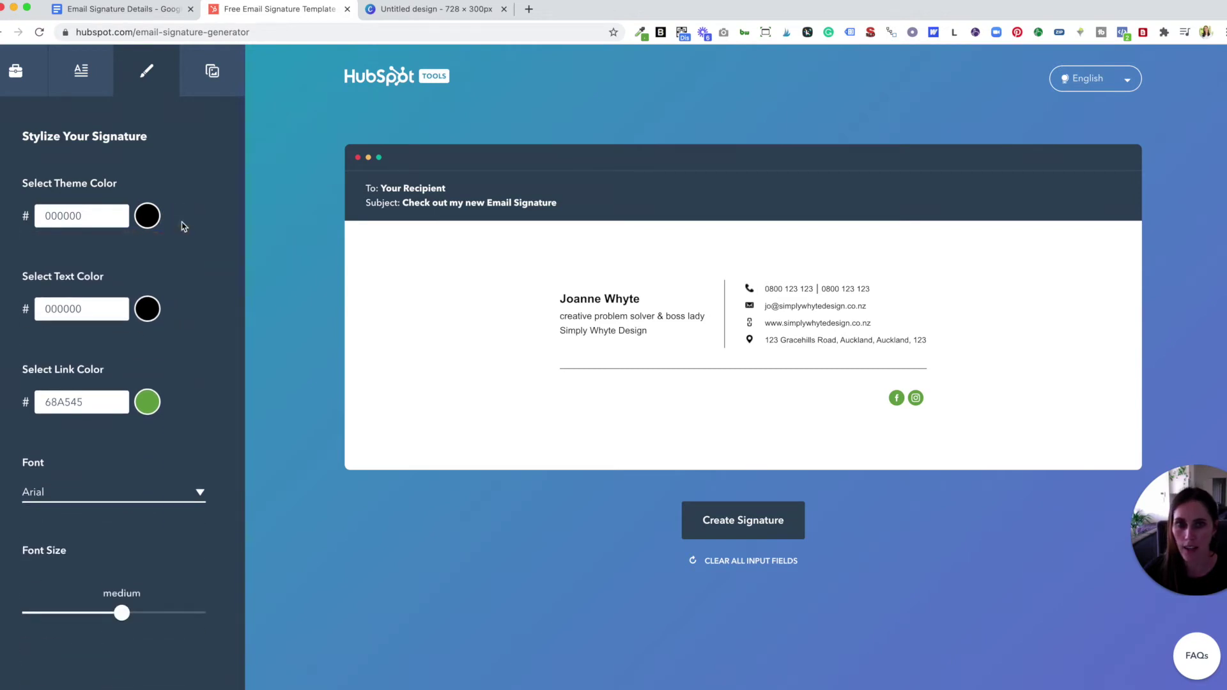
left_click(145, 408)
left_click_drag(87, 524, 123, 524)
left_click(189, 415)
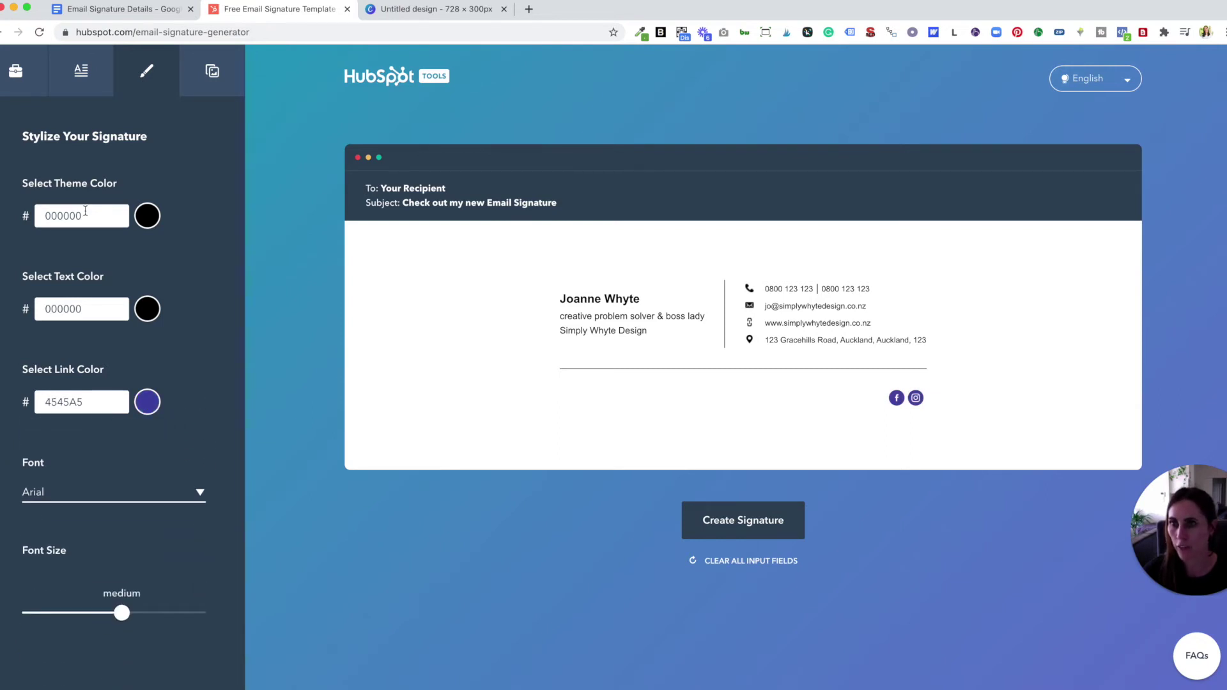
left_click_drag(86, 215, 36, 216)
left_click_drag(86, 309, 35, 309)
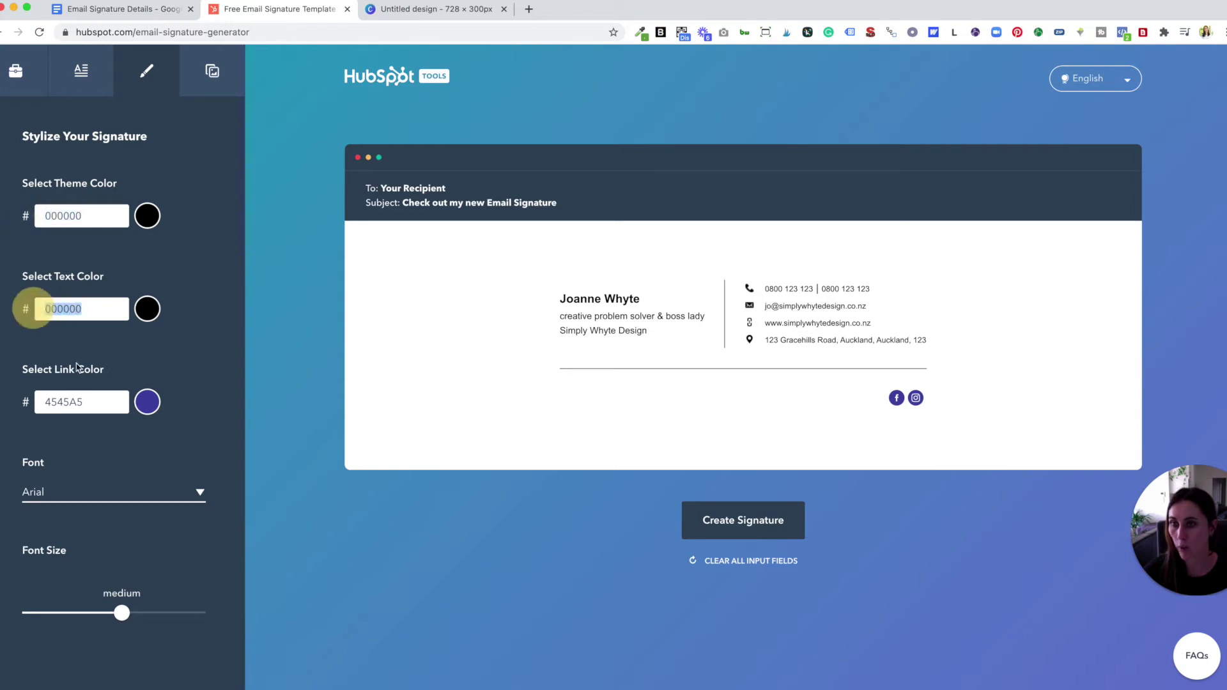
left_click_drag(94, 401, 48, 404)
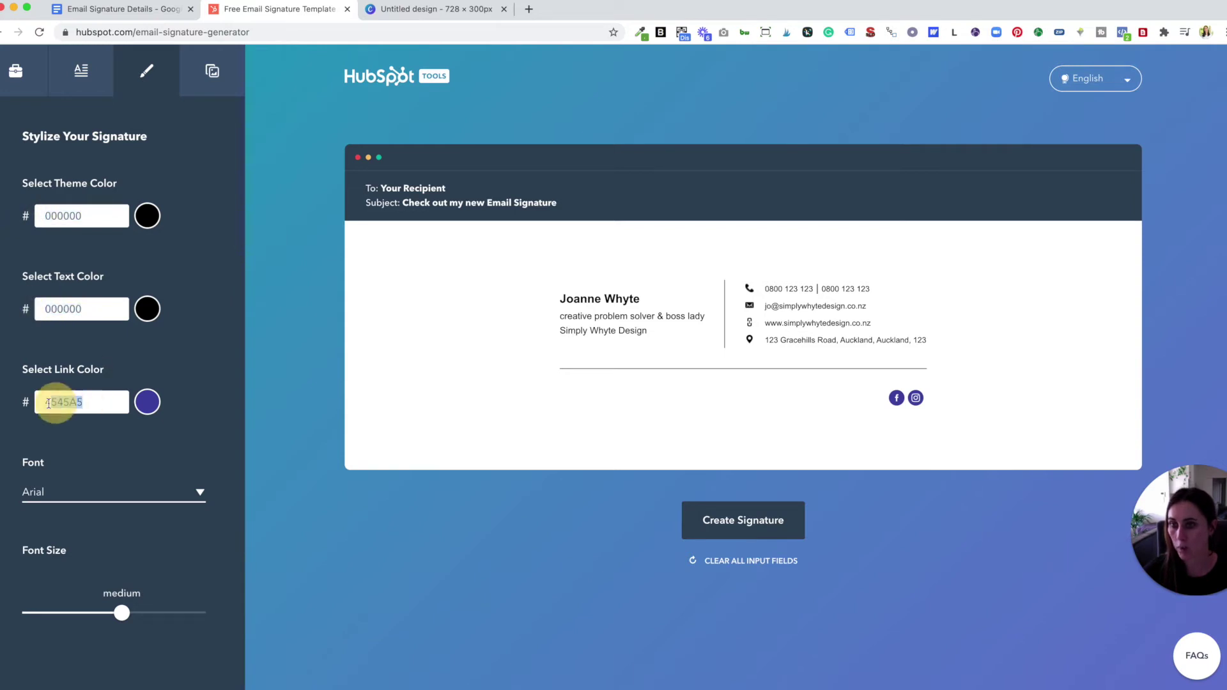
triple_click(154, 362)
scroll(220, 433, "down", 1)
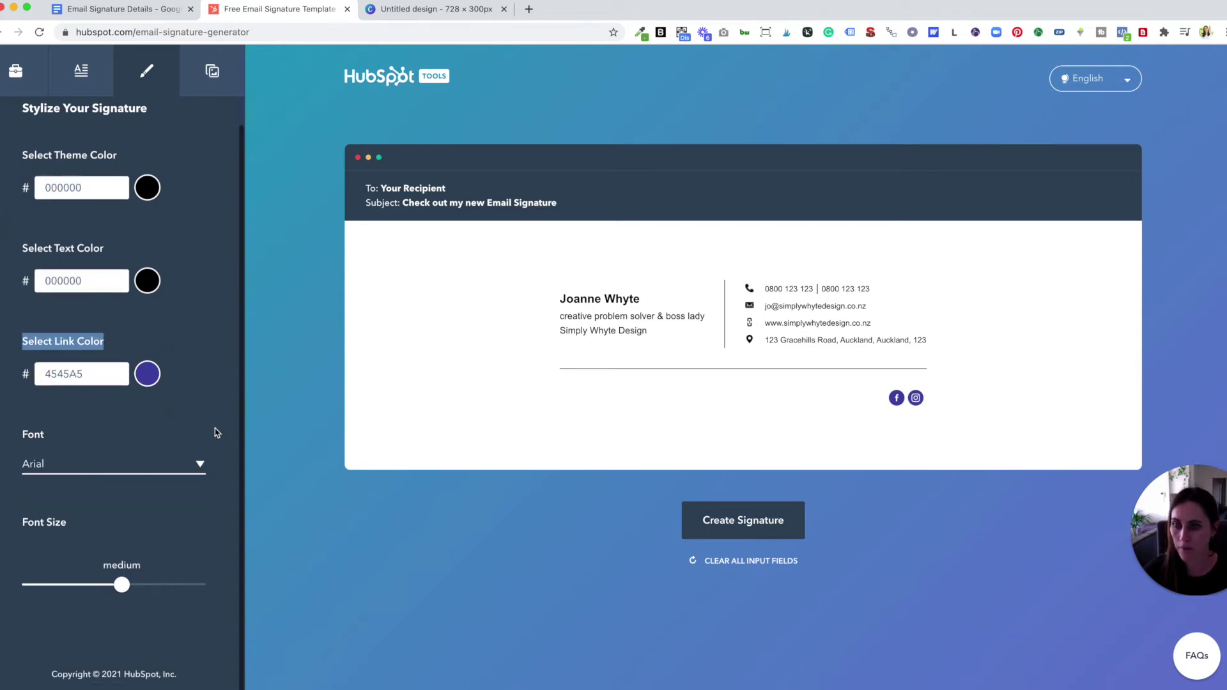
- Try Courier New and Georgia as the signature font, then return to Arial
left_click(199, 466)
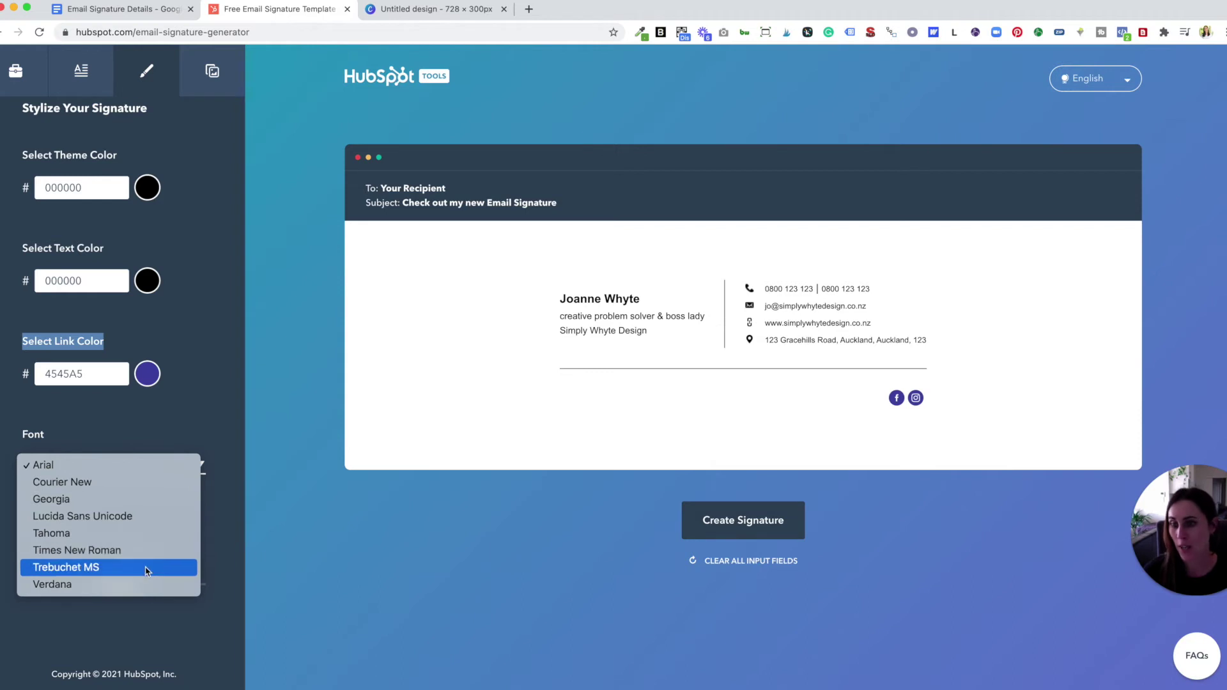
left_click(134, 483)
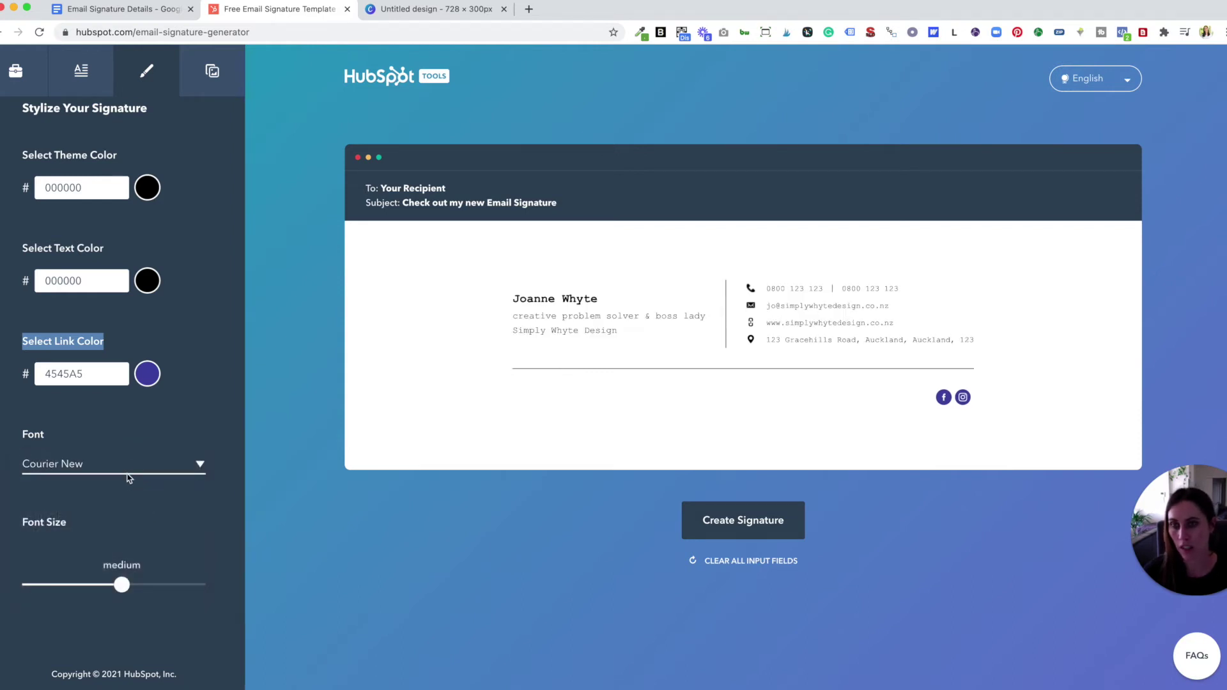
left_click(133, 483)
key("Escape")
left_click(134, 486)
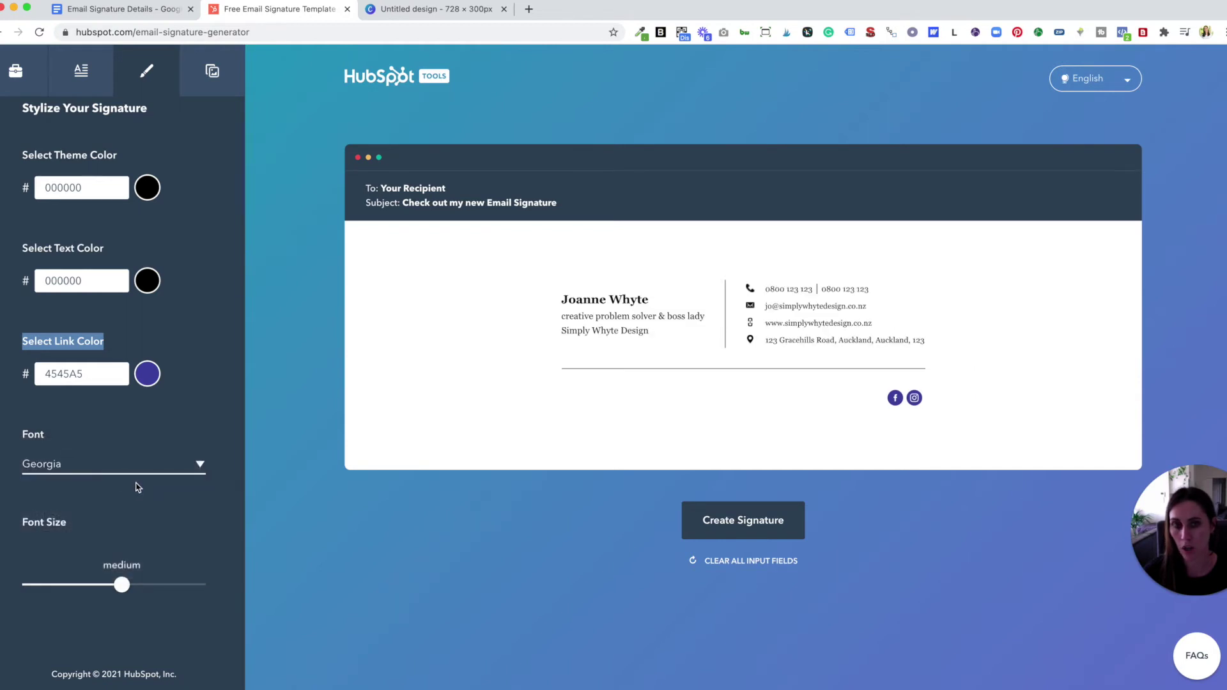
left_click(141, 472)
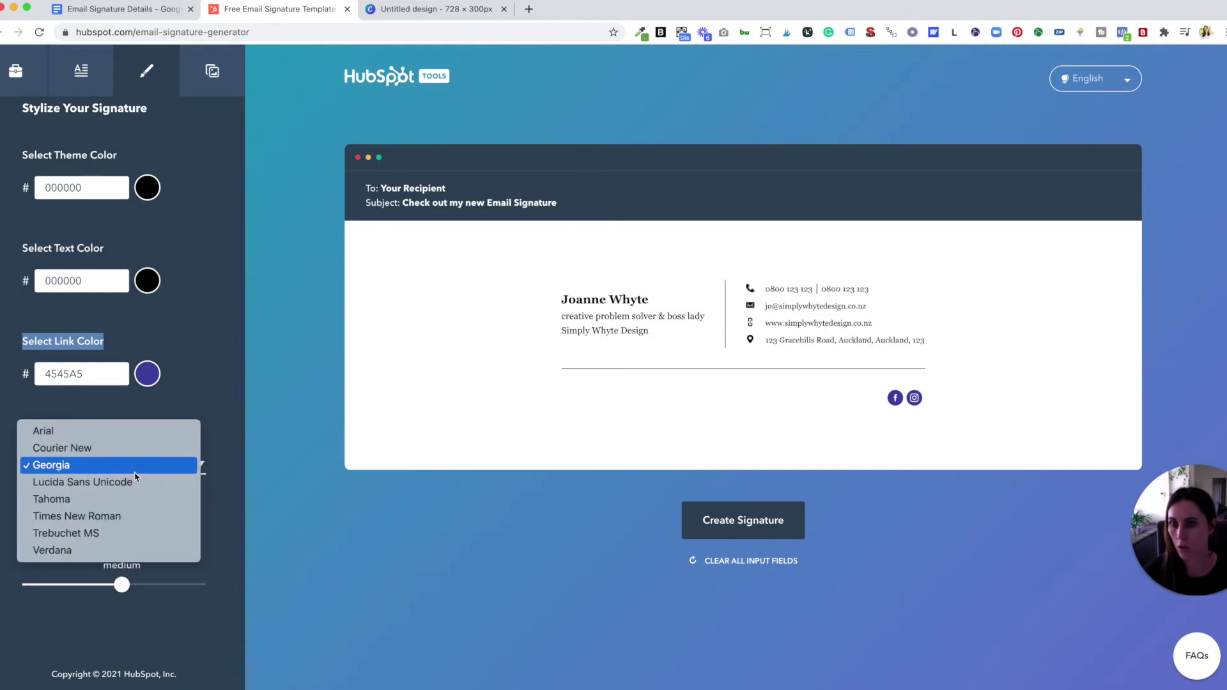
left_click(80, 430)
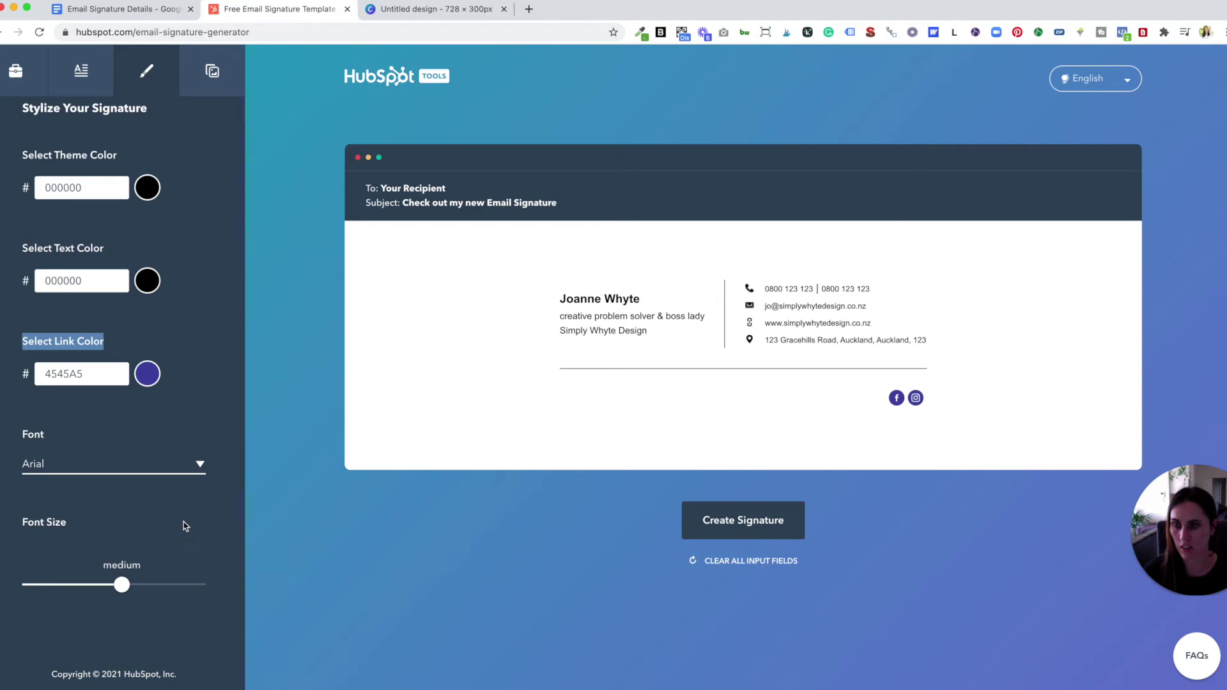
- Try large and small font sizes, settle on medium, and open the custom images settings
left_click(184, 584)
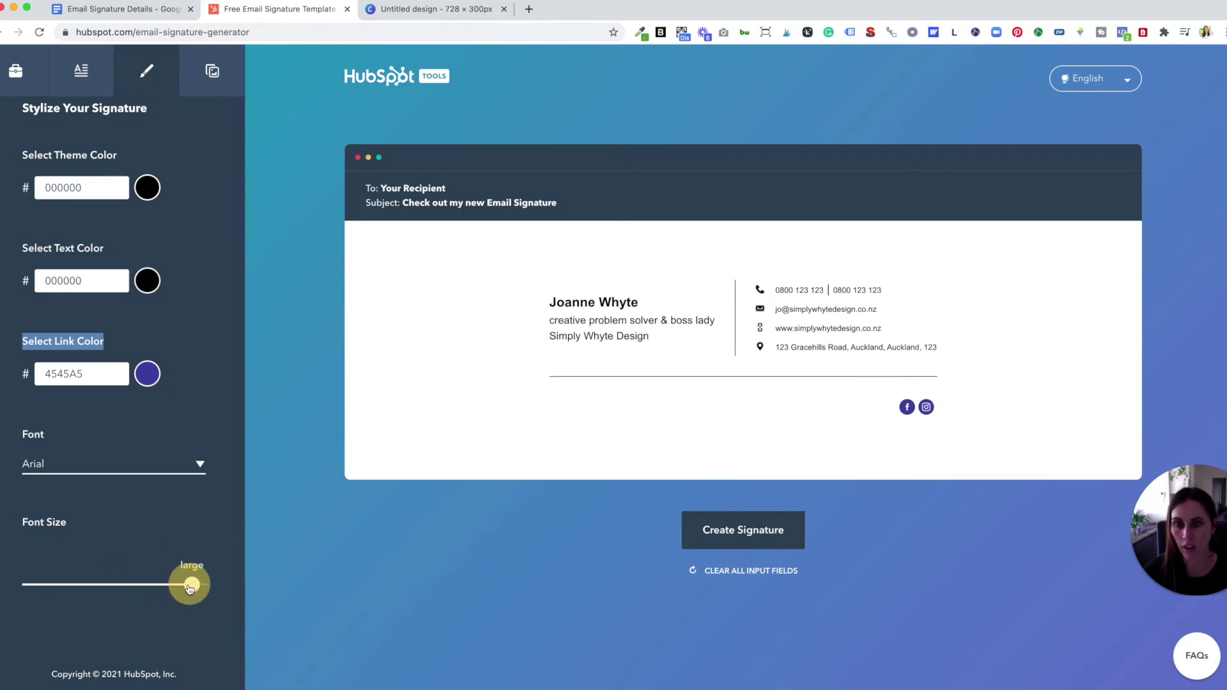
left_click(27, 585)
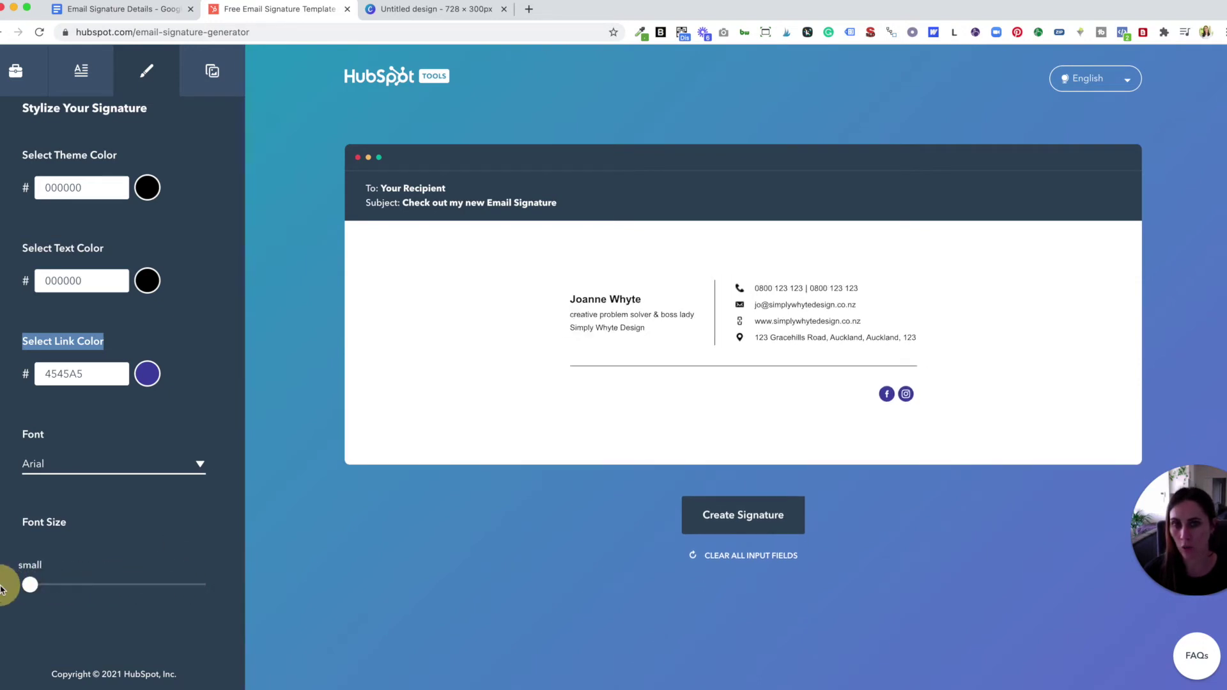
left_click(104, 585)
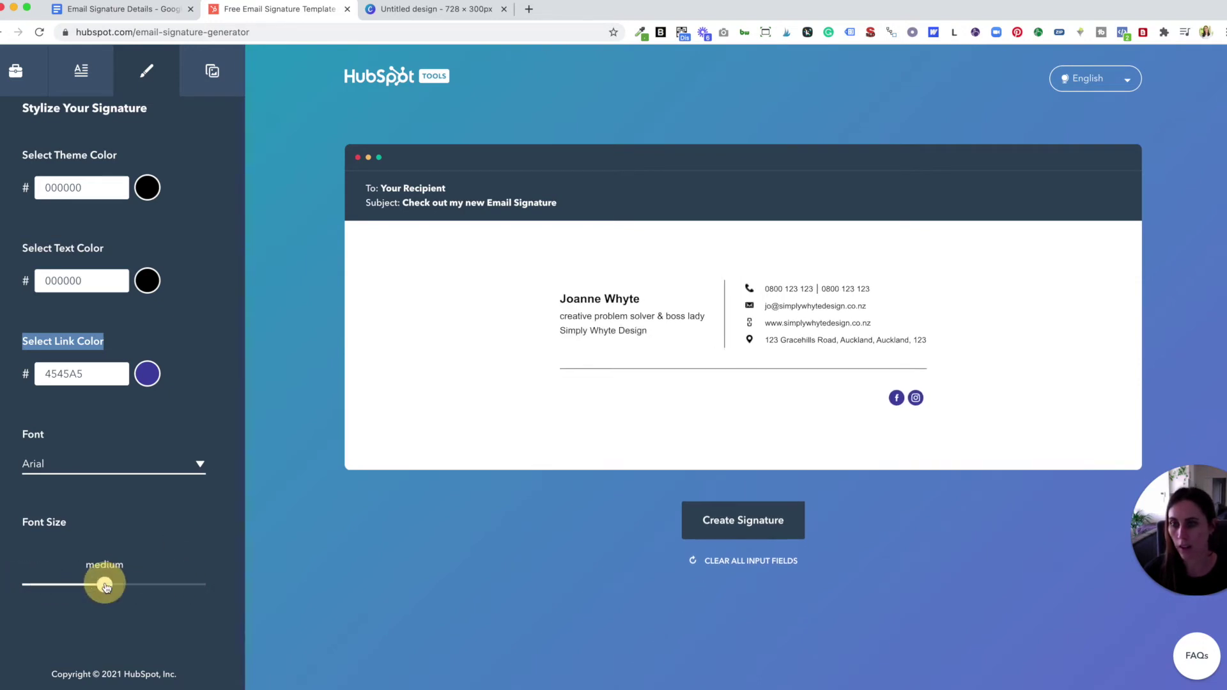
left_click(214, 524)
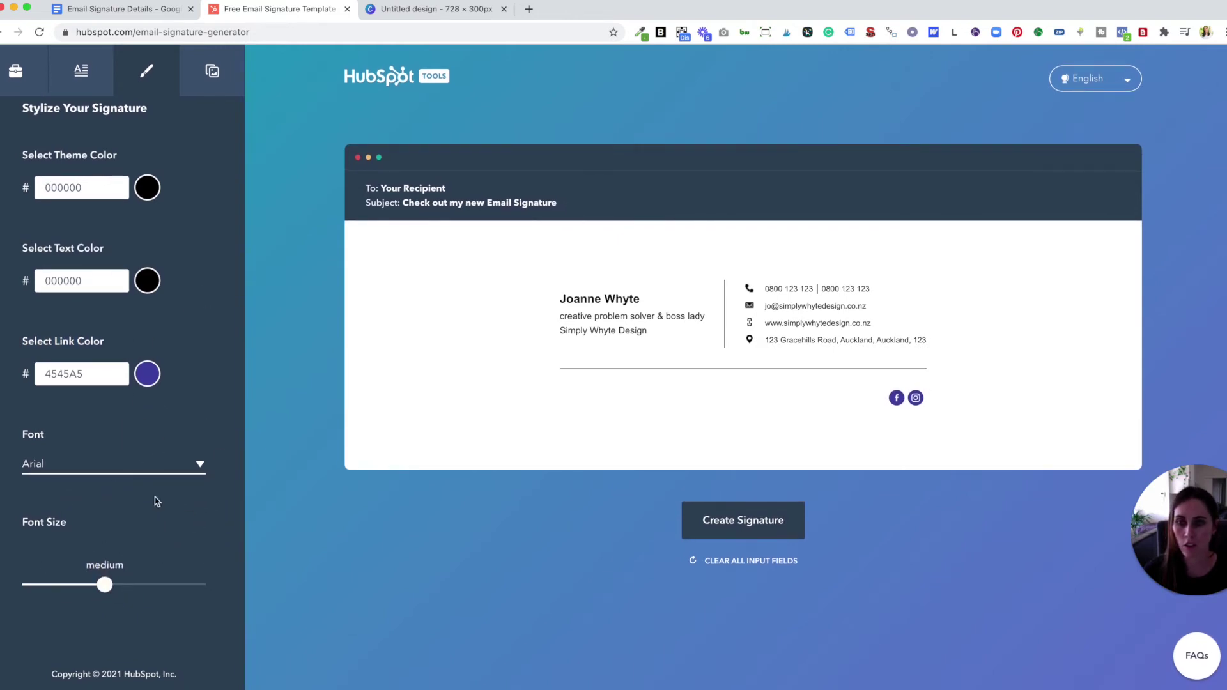
scroll(139, 491, "up", 1)
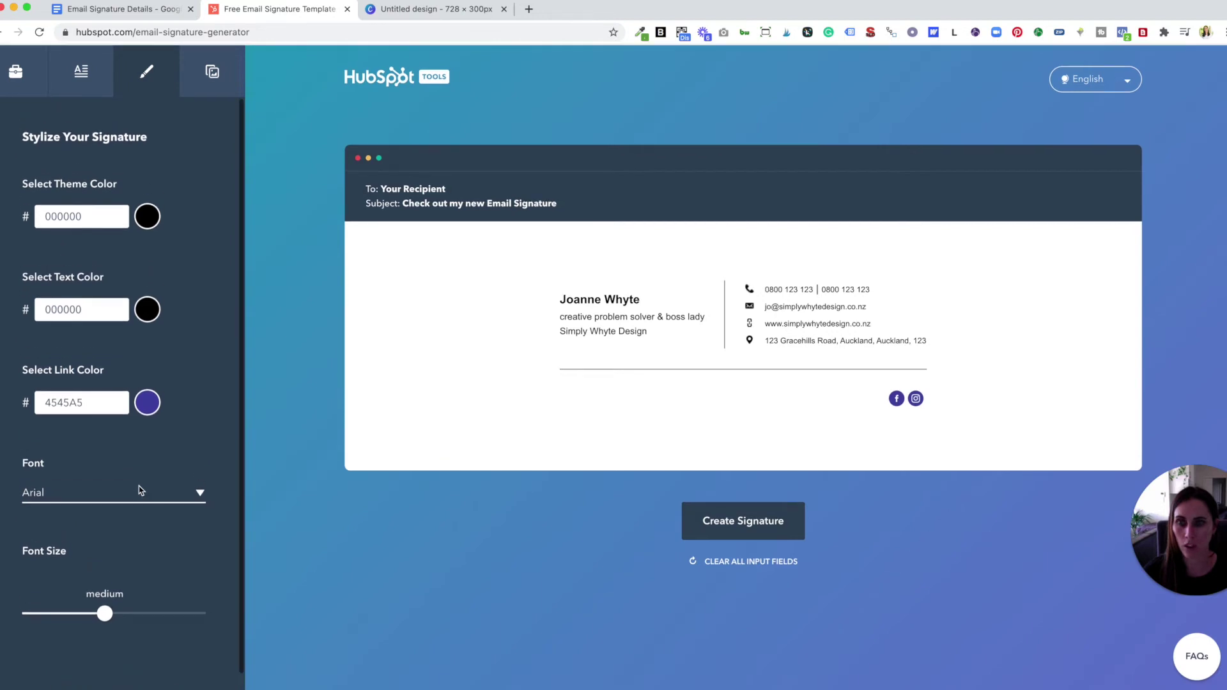
left_click(200, 84)
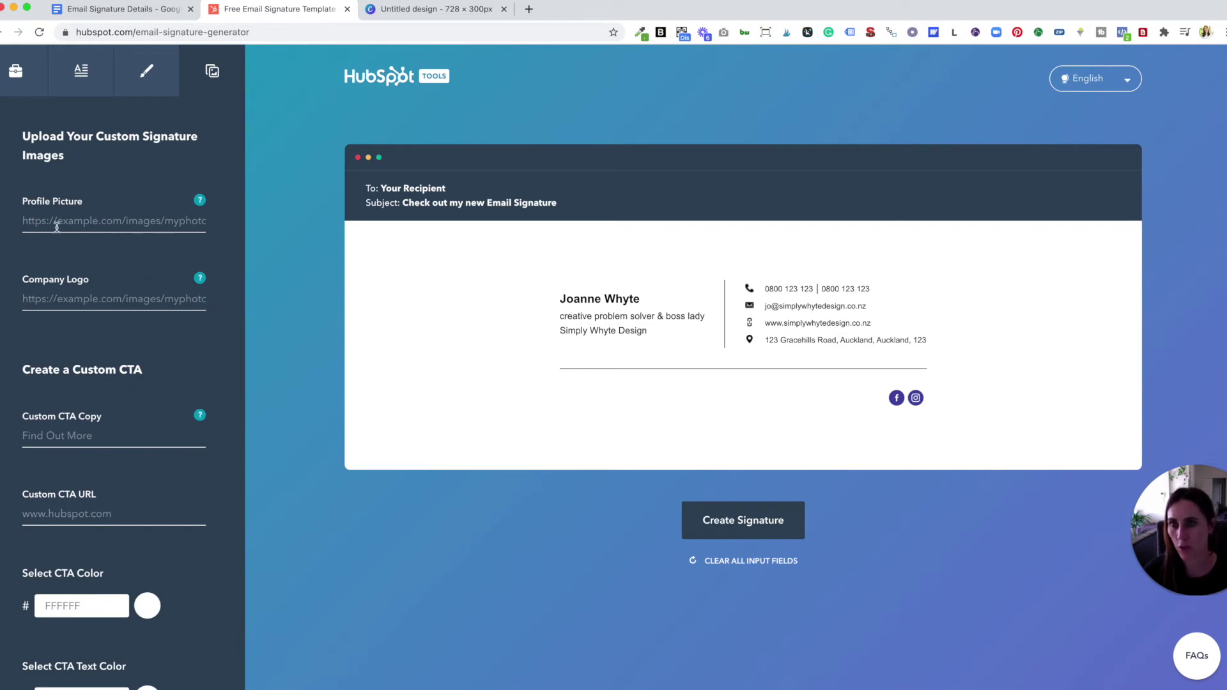
- Paste the Logo Image URL from the details doc into the Profile Picture field
left_click(27, 220)
left_click(125, 11)
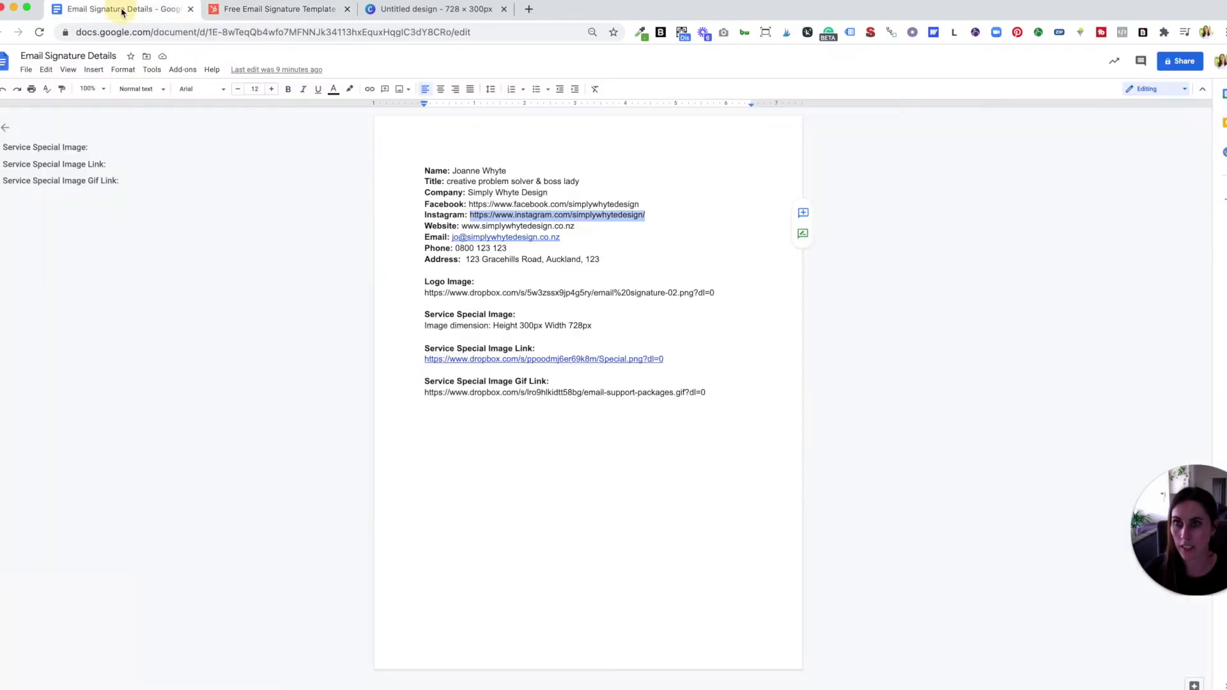
left_click(630, 302)
left_click_drag(717, 293, 425, 291)
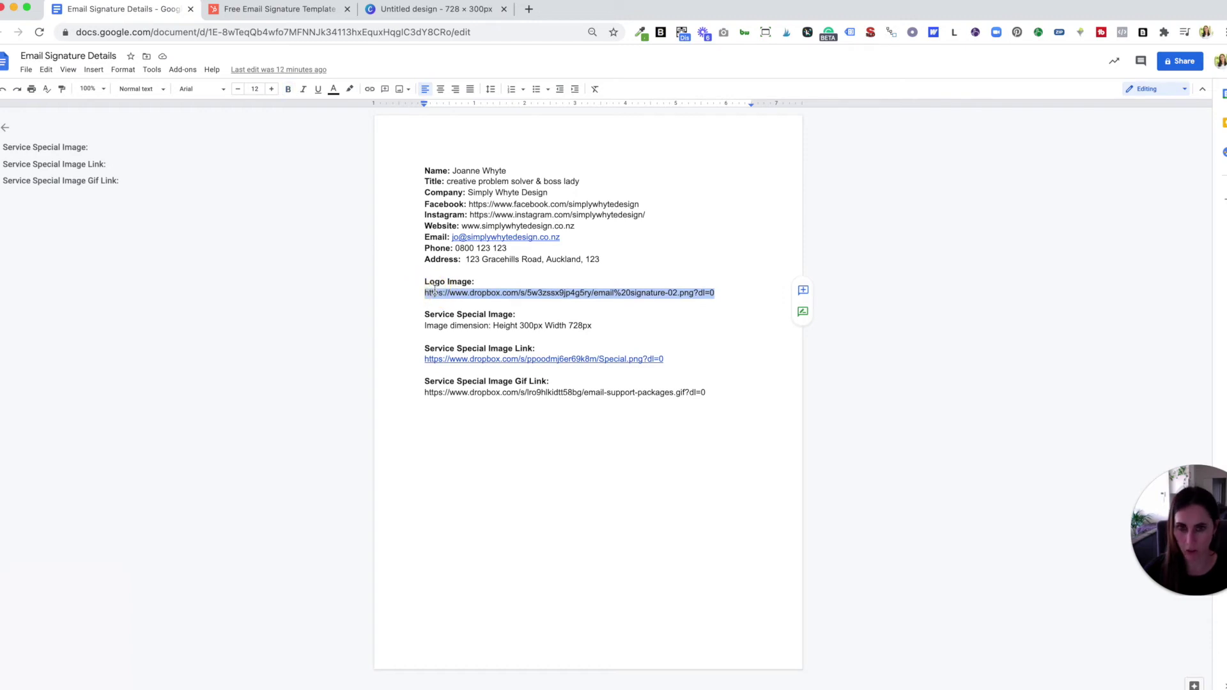
left_click(262, 10)
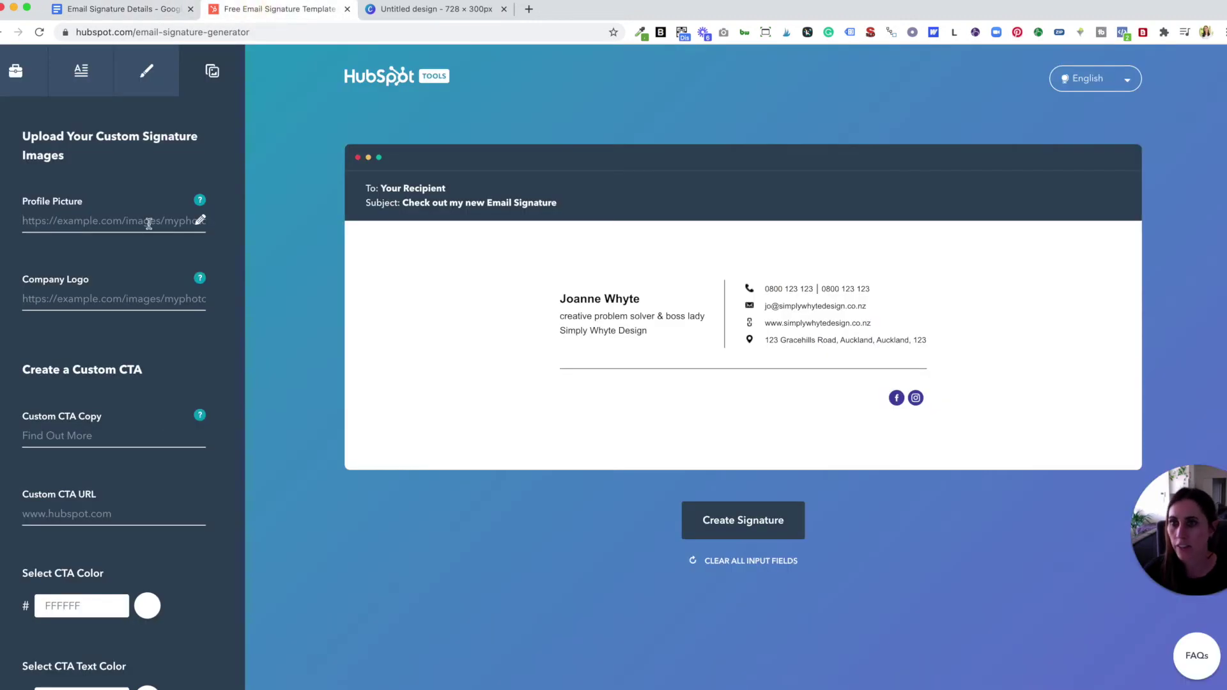
left_click(73, 221)
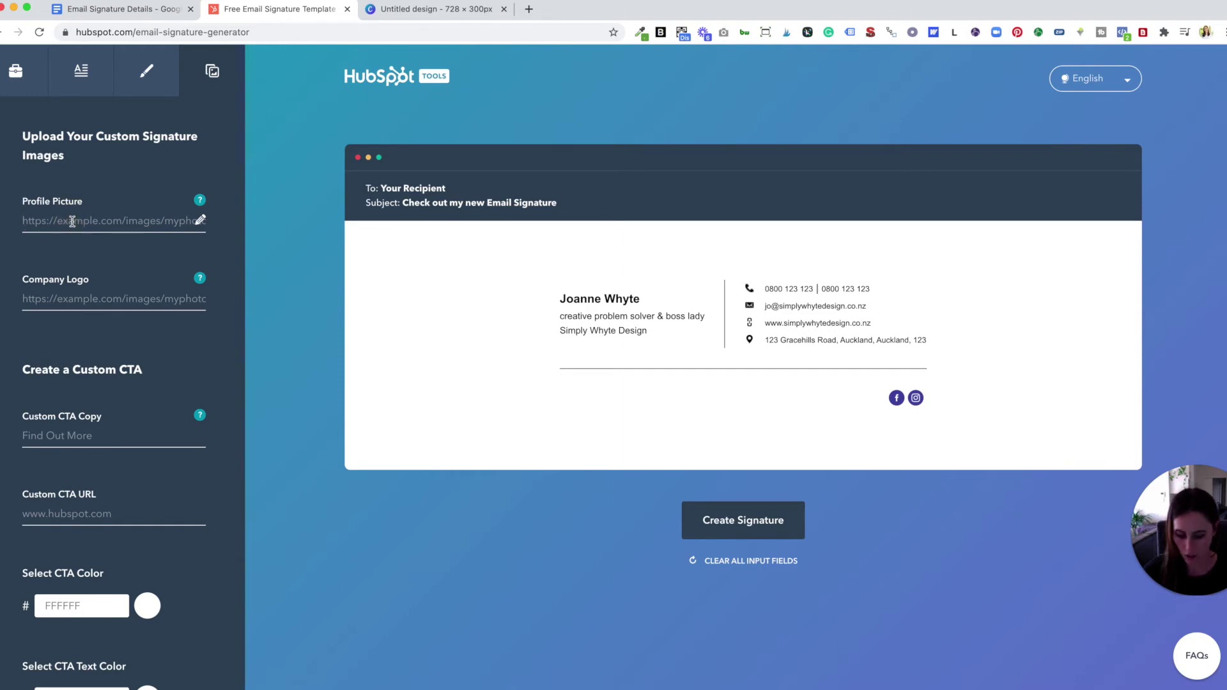
key("super+v")
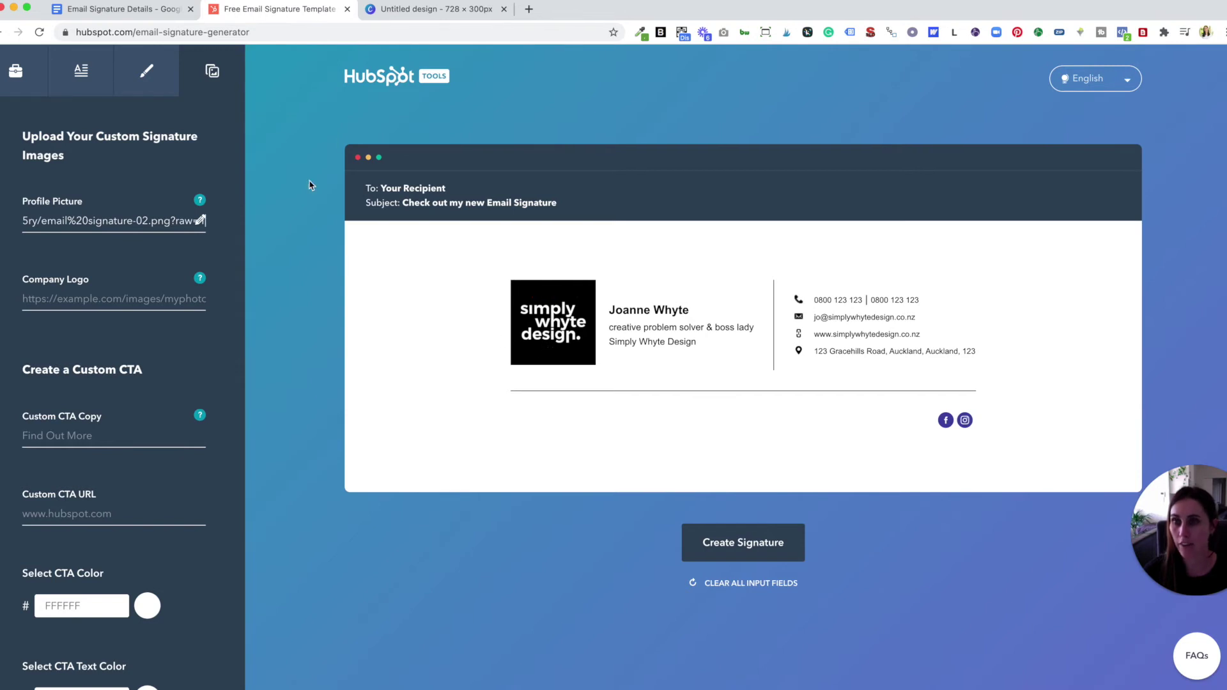
left_click(145, 10)
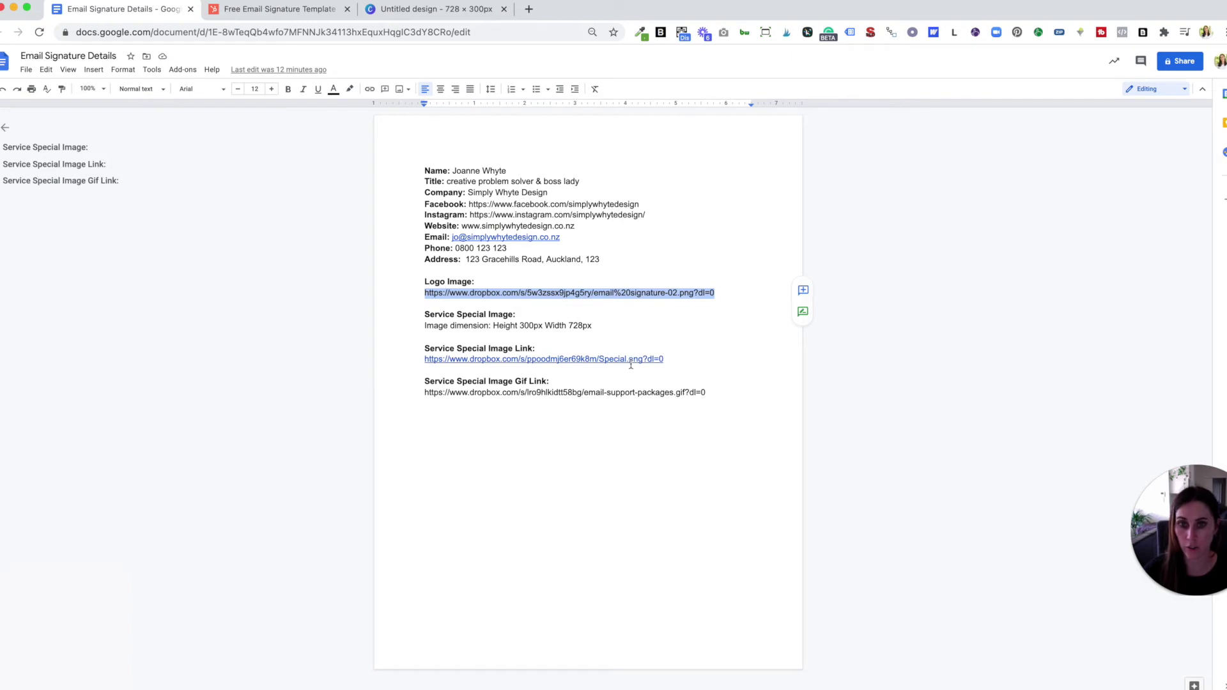
left_click_drag(665, 360, 423, 358)
left_click_drag(520, 325, 590, 326)
left_click_drag(665, 359, 429, 354)
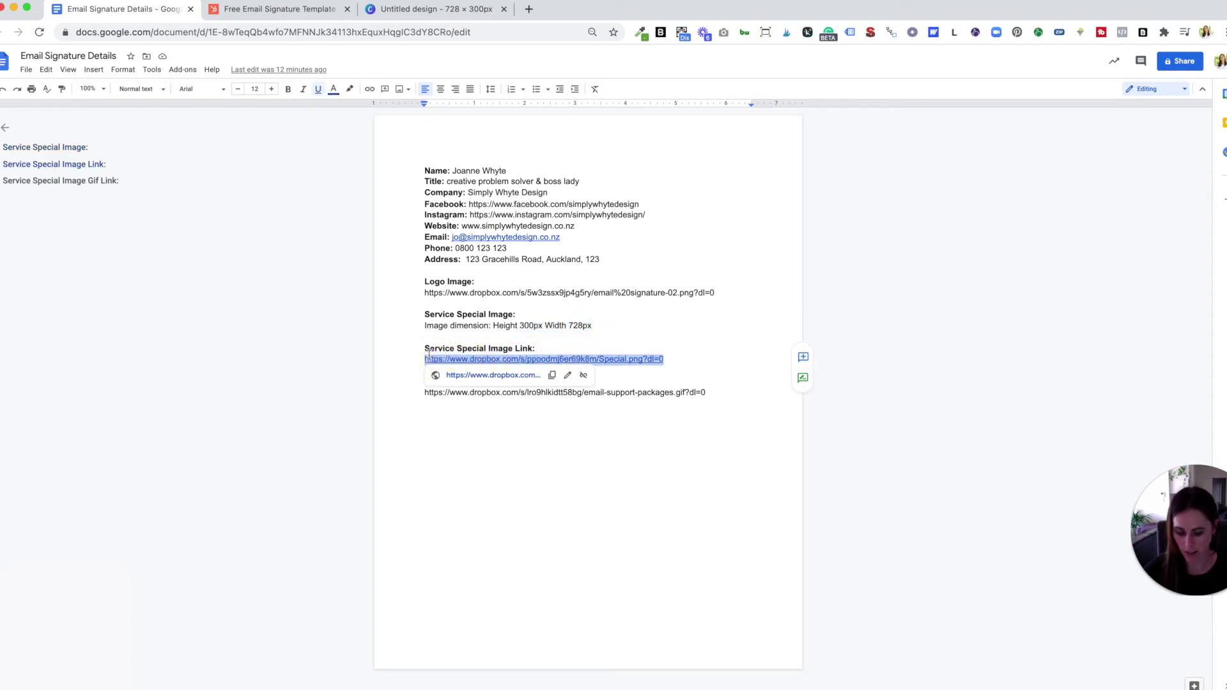
left_click(289, 10)
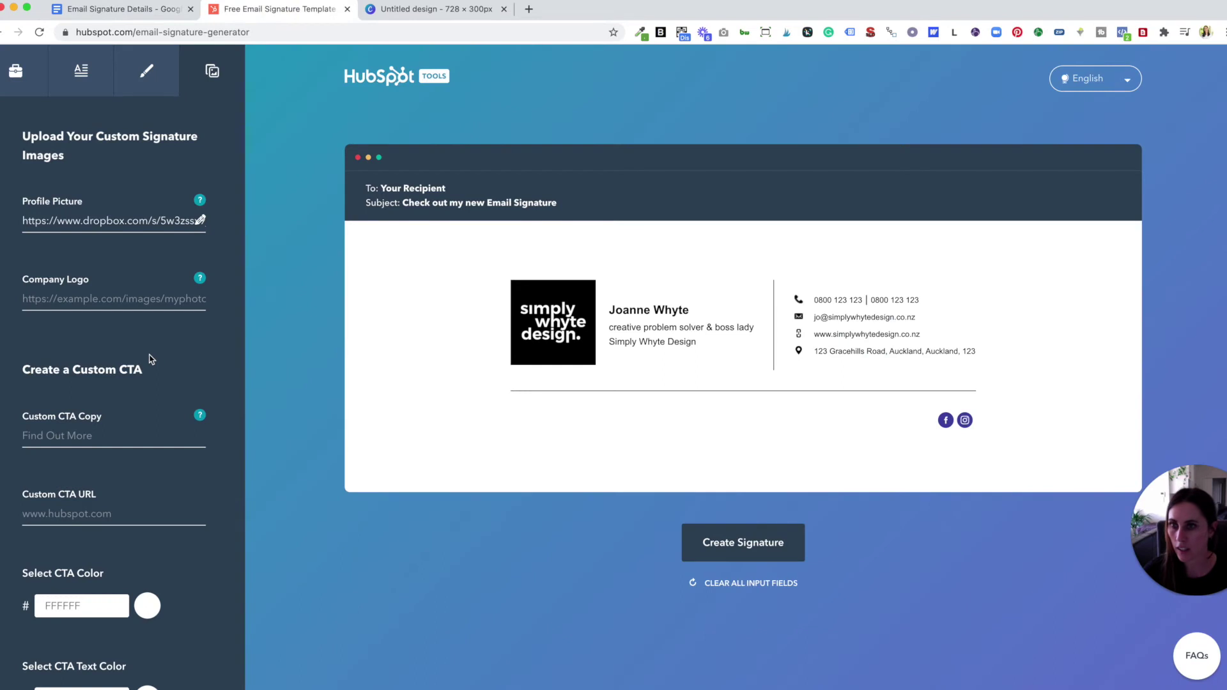
left_click(96, 296)
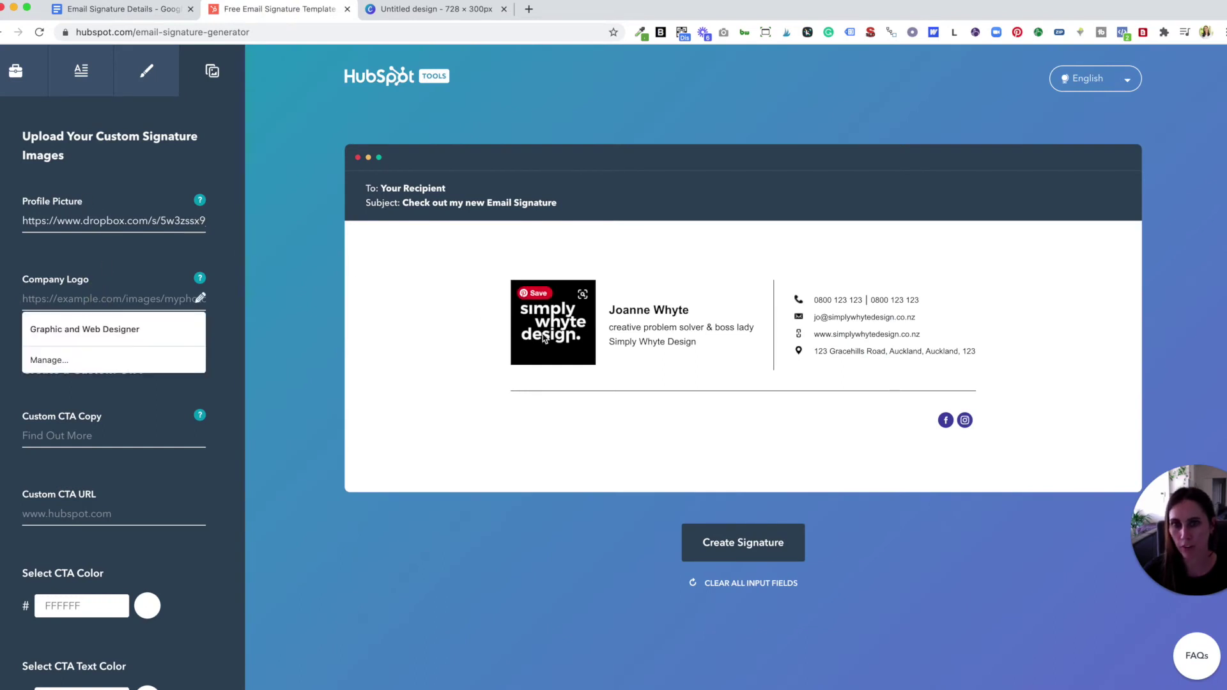
triple_click(96, 221)
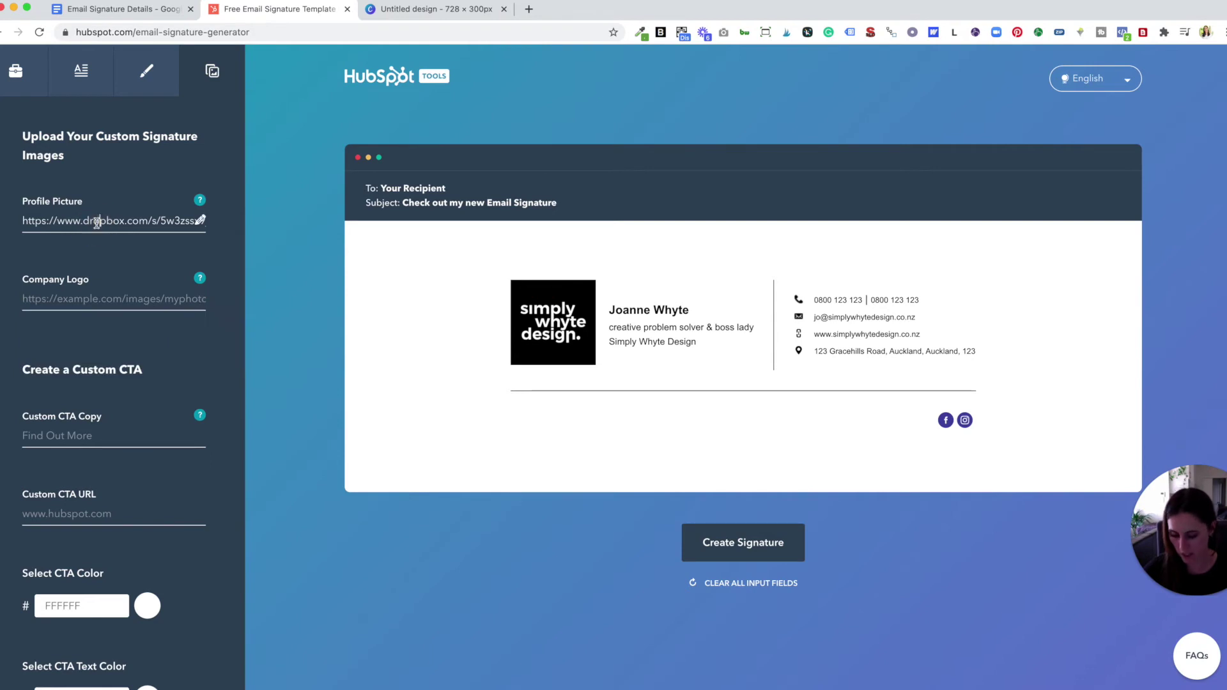
key("ctrl+x")
left_click(75, 297)
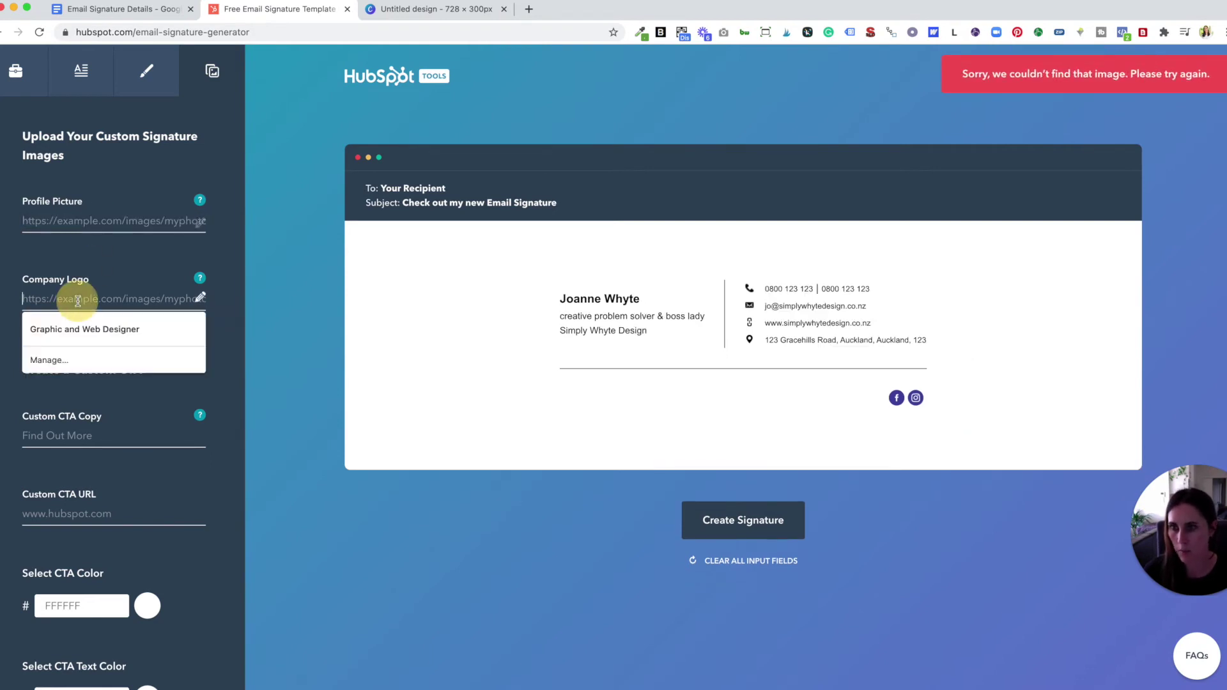
key("ctrl+v")
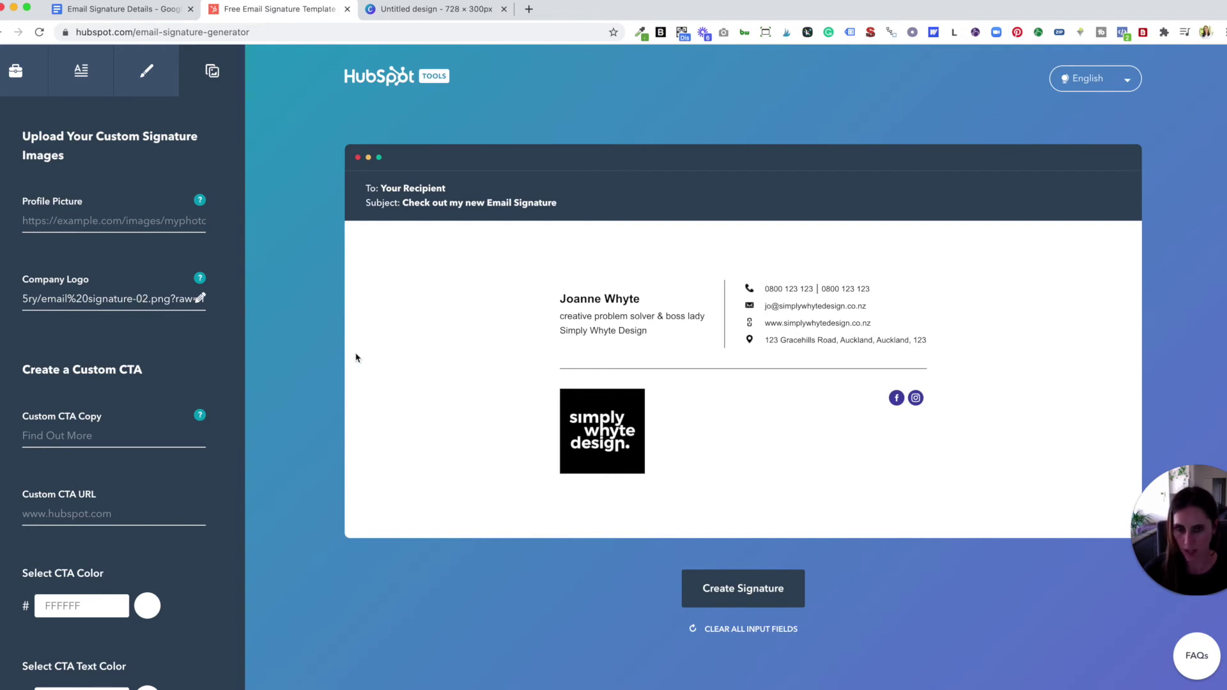
triple_click(200, 297)
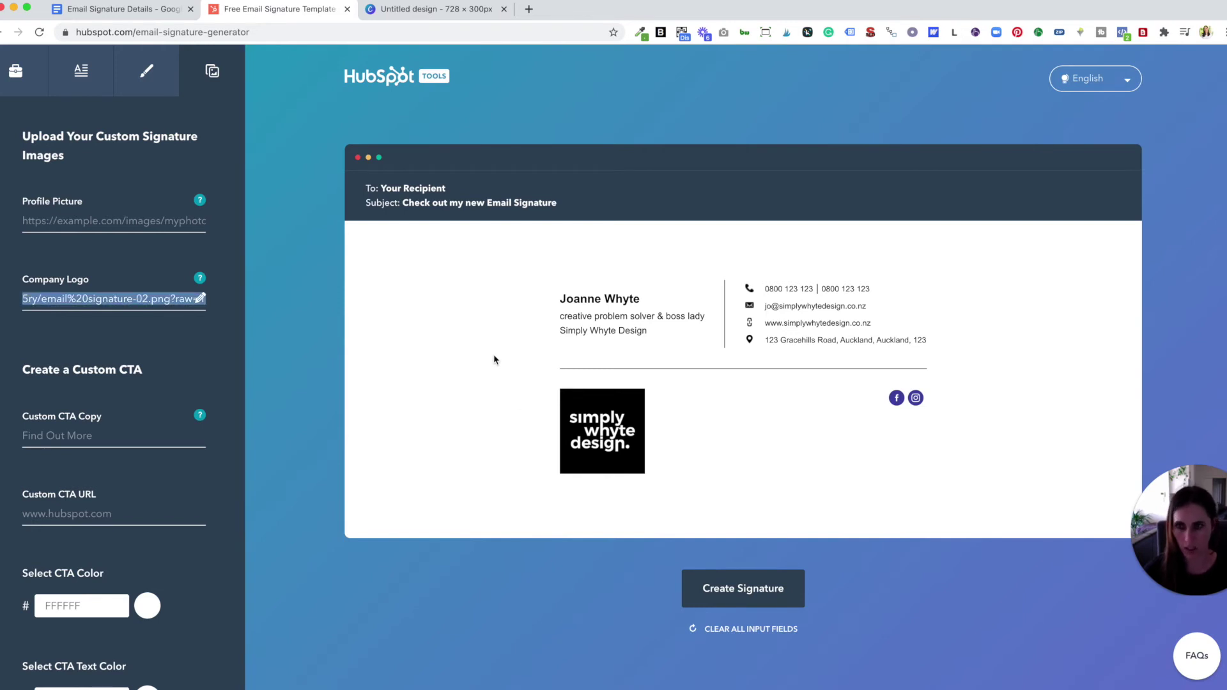
key("ctrl+x")
left_click(123, 221)
key("ctrl+v")
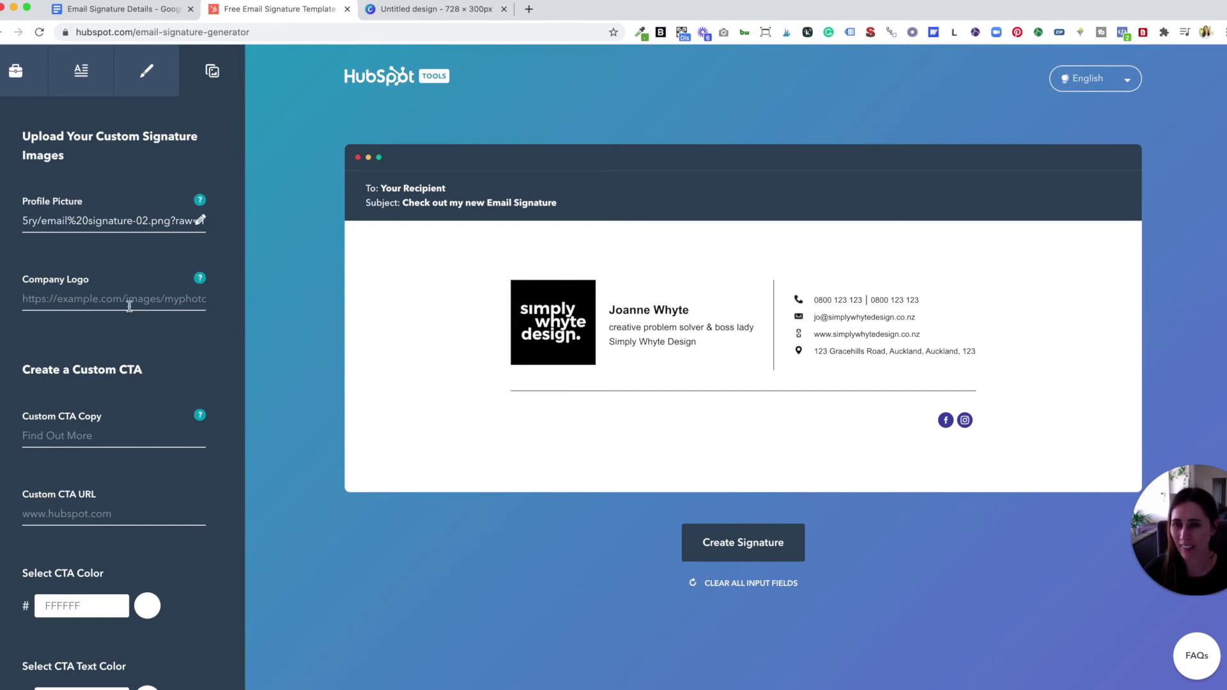
scroll(129, 306, "down", 3)
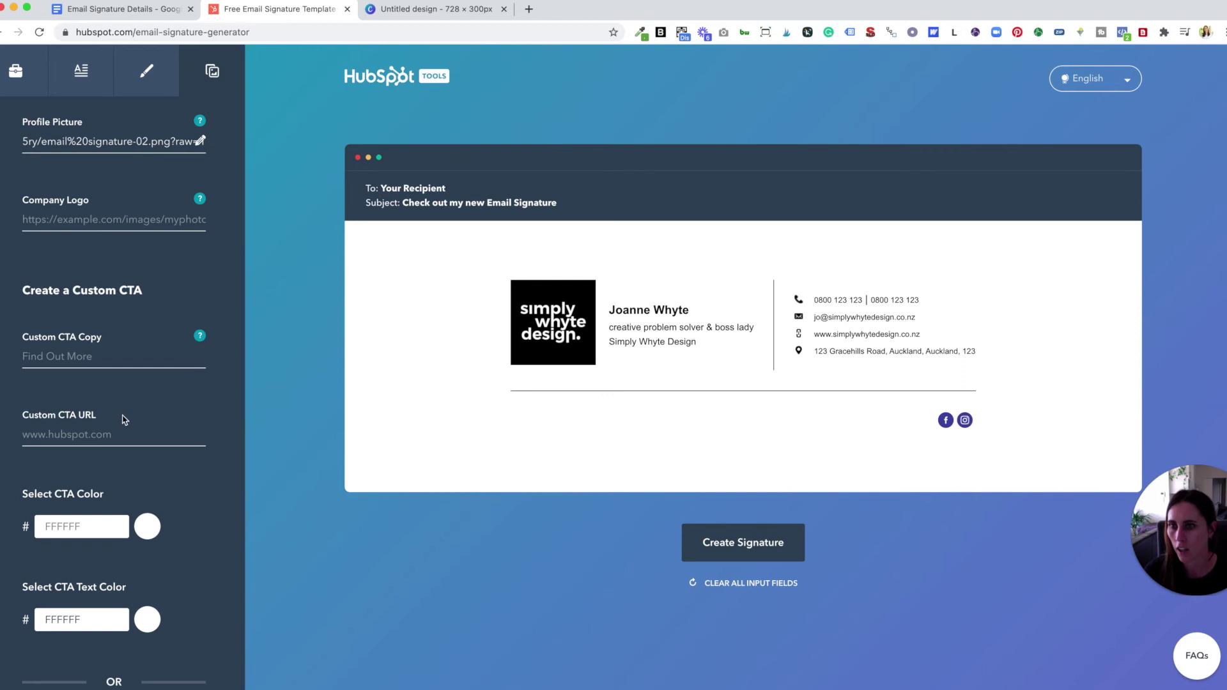
scroll(124, 420, "up", 3)
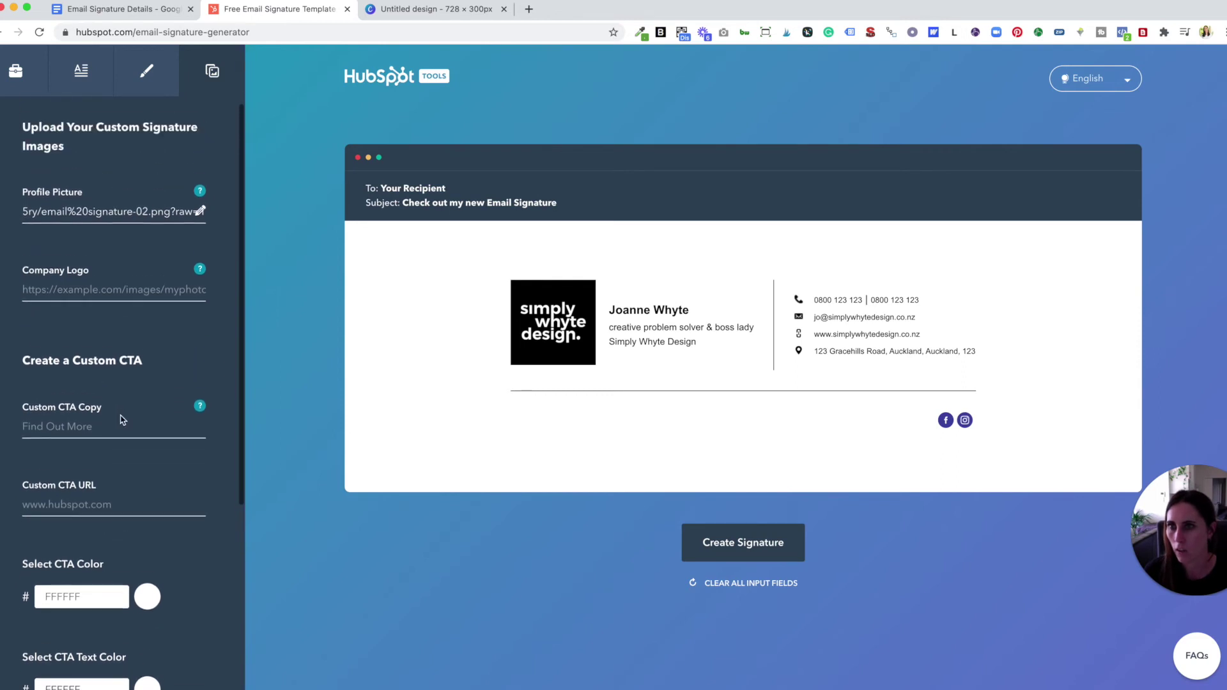
scroll(123, 420, "down", 4)
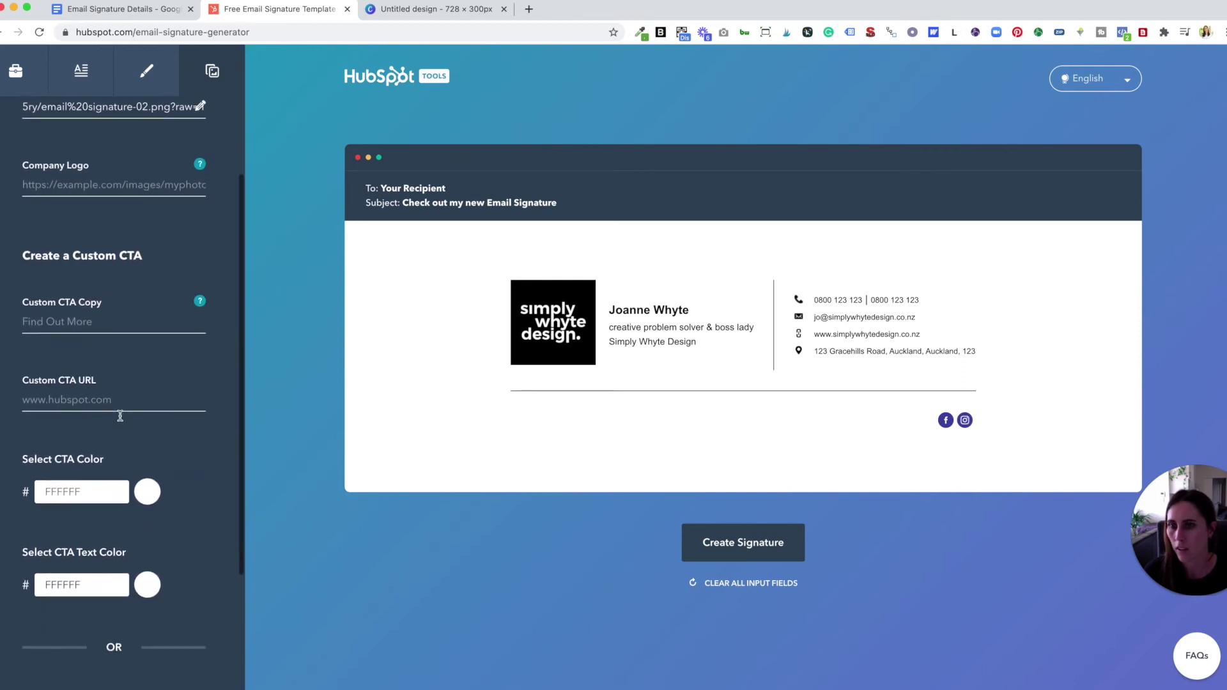
scroll(120, 416, "down", 1)
left_click(78, 310)
type("asdfasdf")
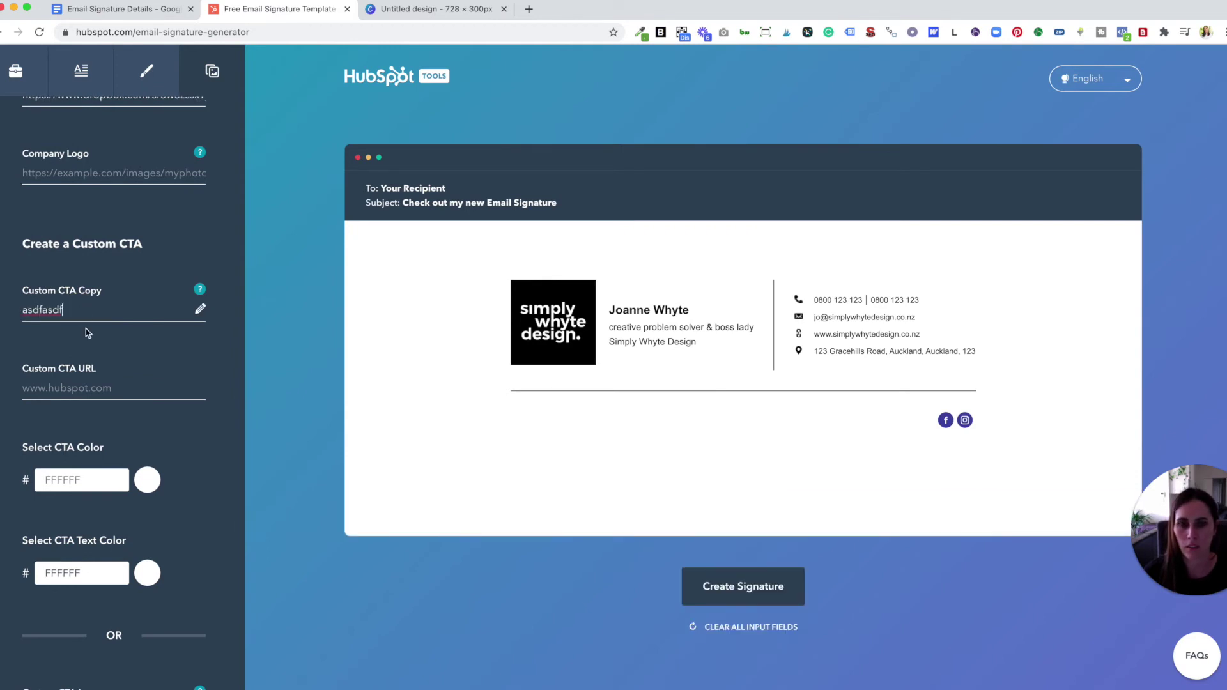
left_click_drag(76, 310, 36, 307)
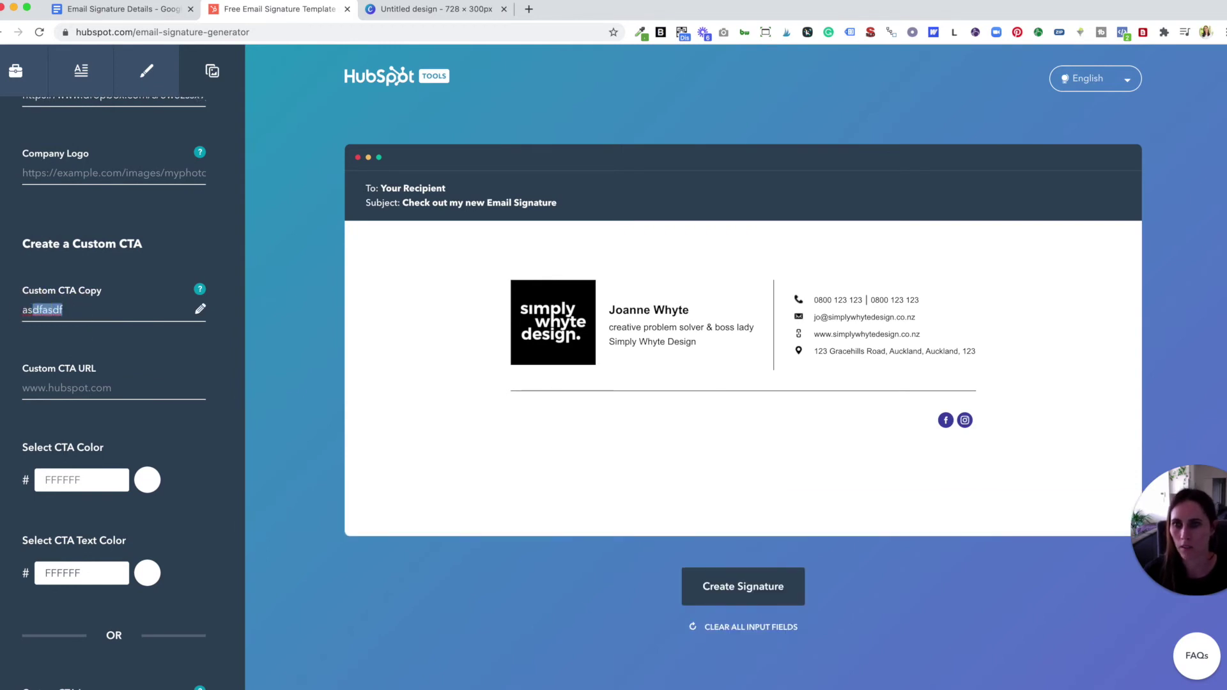
key("BackSpace")
key("BackSpace")
key("BackSpace")
type("asdfasdf")
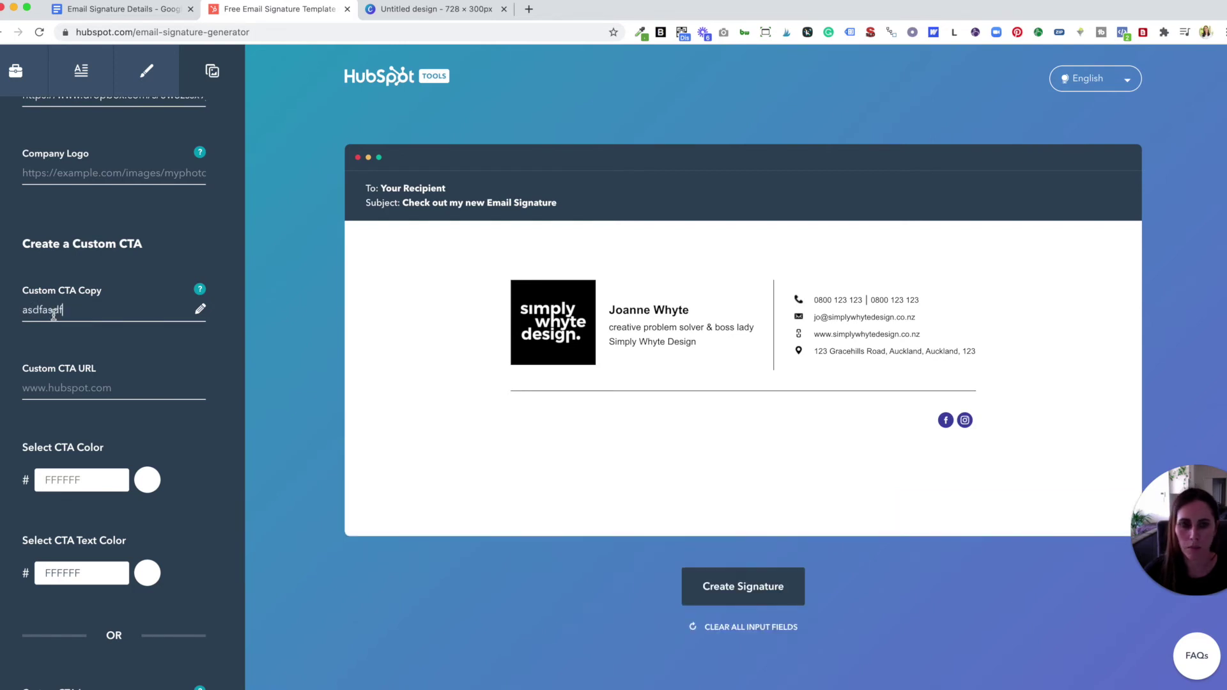
key("BackSpace")
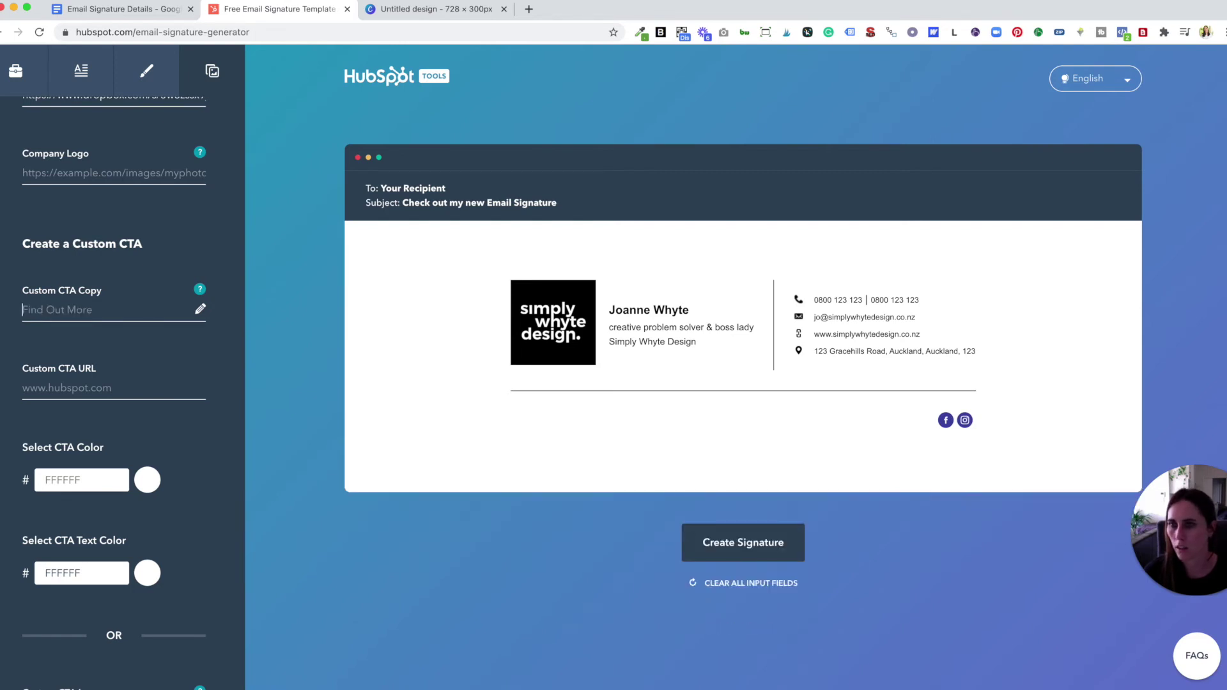
left_click(63, 387)
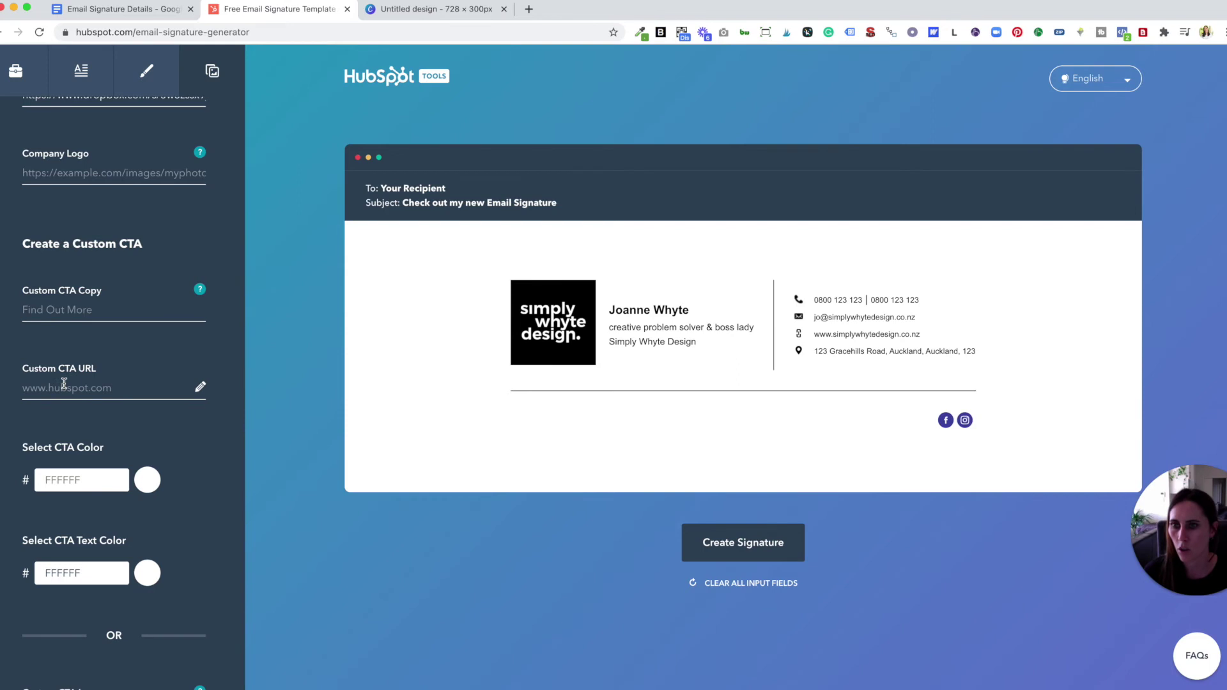
type("www.simplywhytedesign")
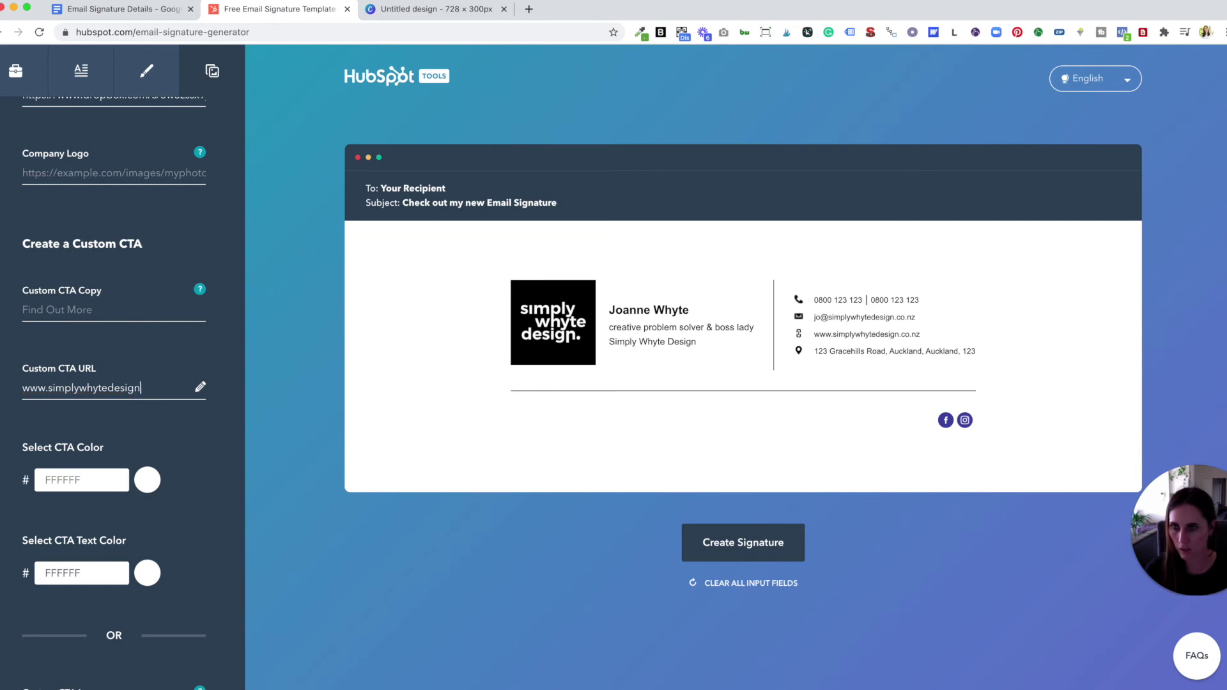
type(".c")
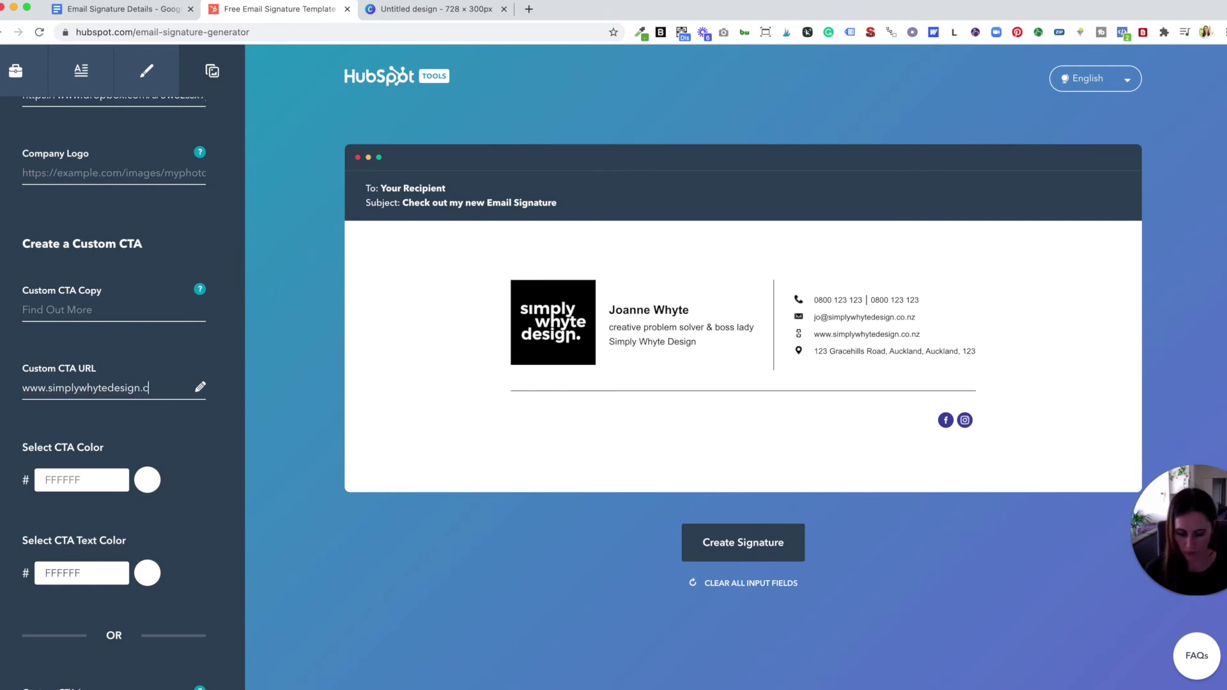
type("o.nz")
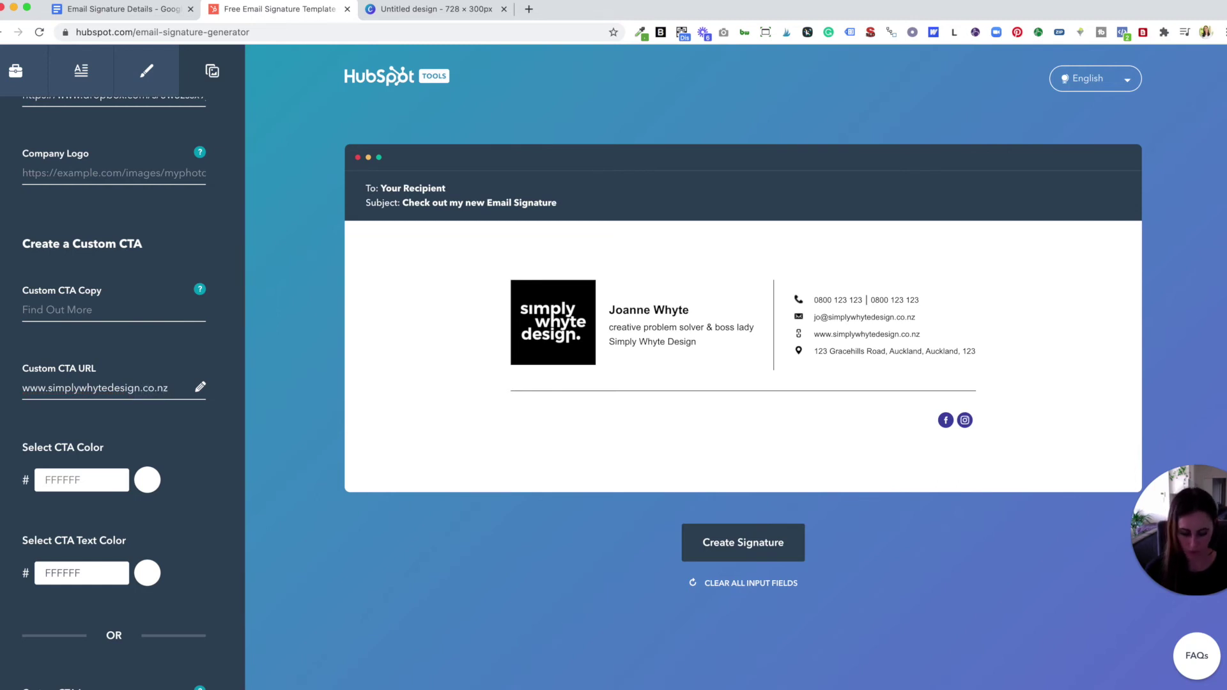
type("/test")
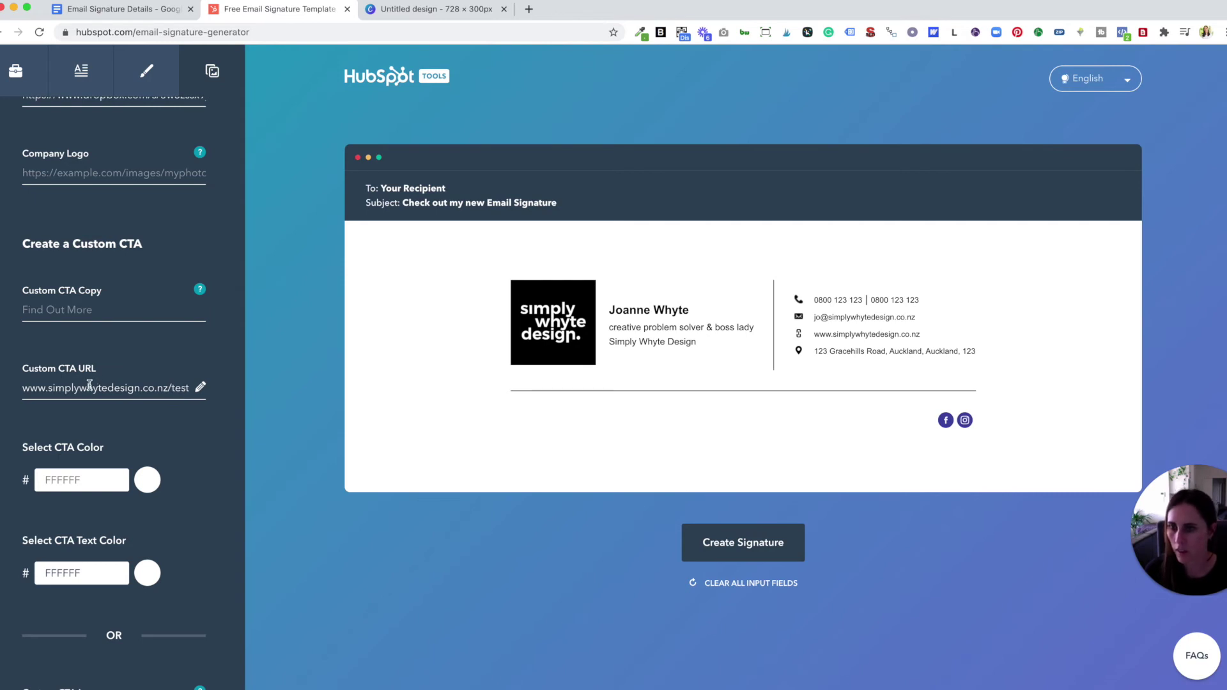
- Set the CTA button colour to dark red 8D3232 and try red CF0A0A for its text
scroll(190, 407, "down", 1)
left_click(148, 441)
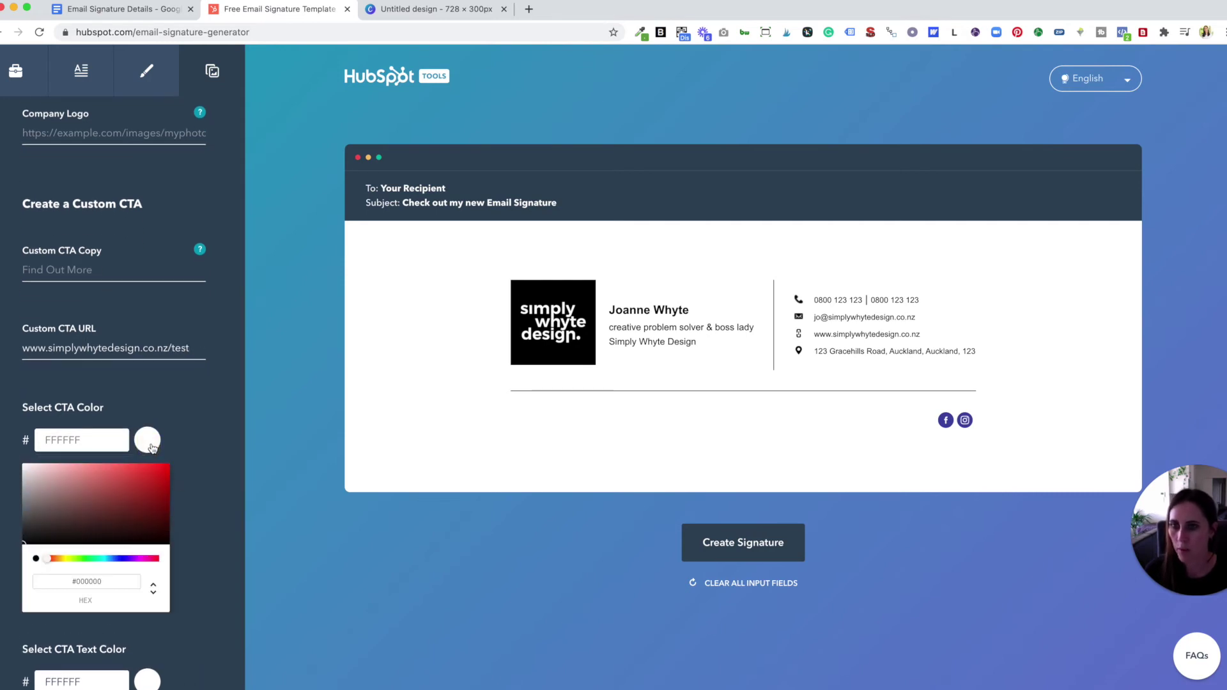
left_click_drag(109, 515, 117, 499)
left_click(189, 466)
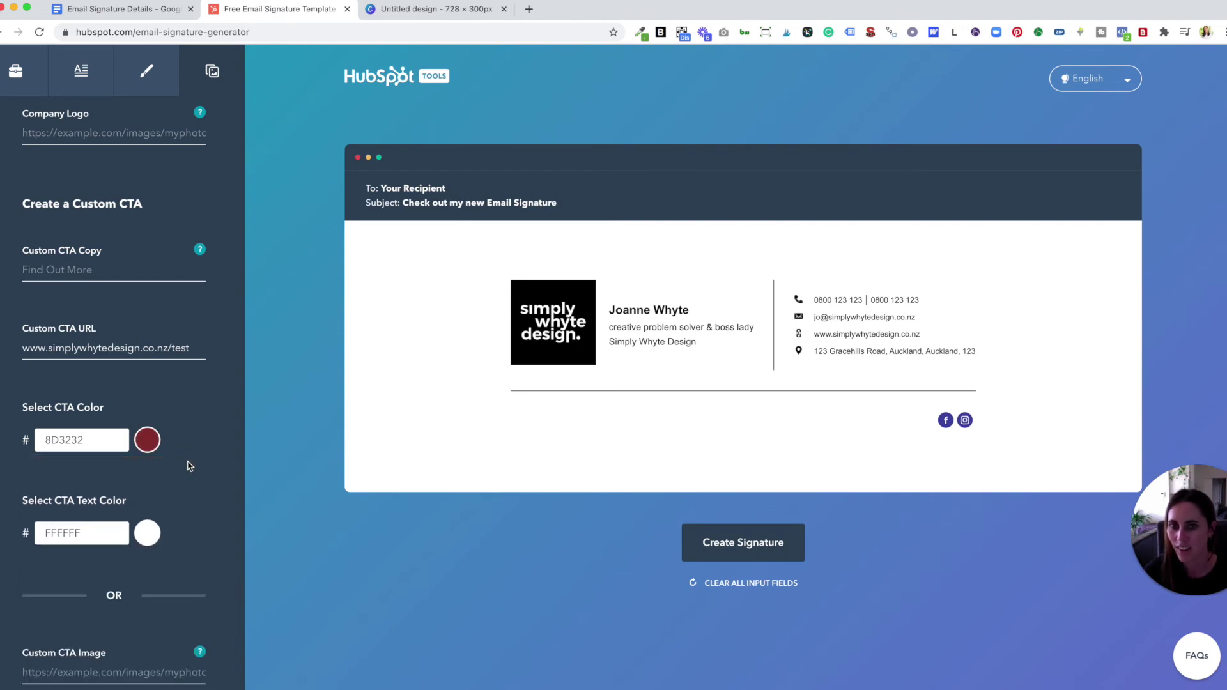
scroll(205, 485, "down", 1)
left_click(147, 493)
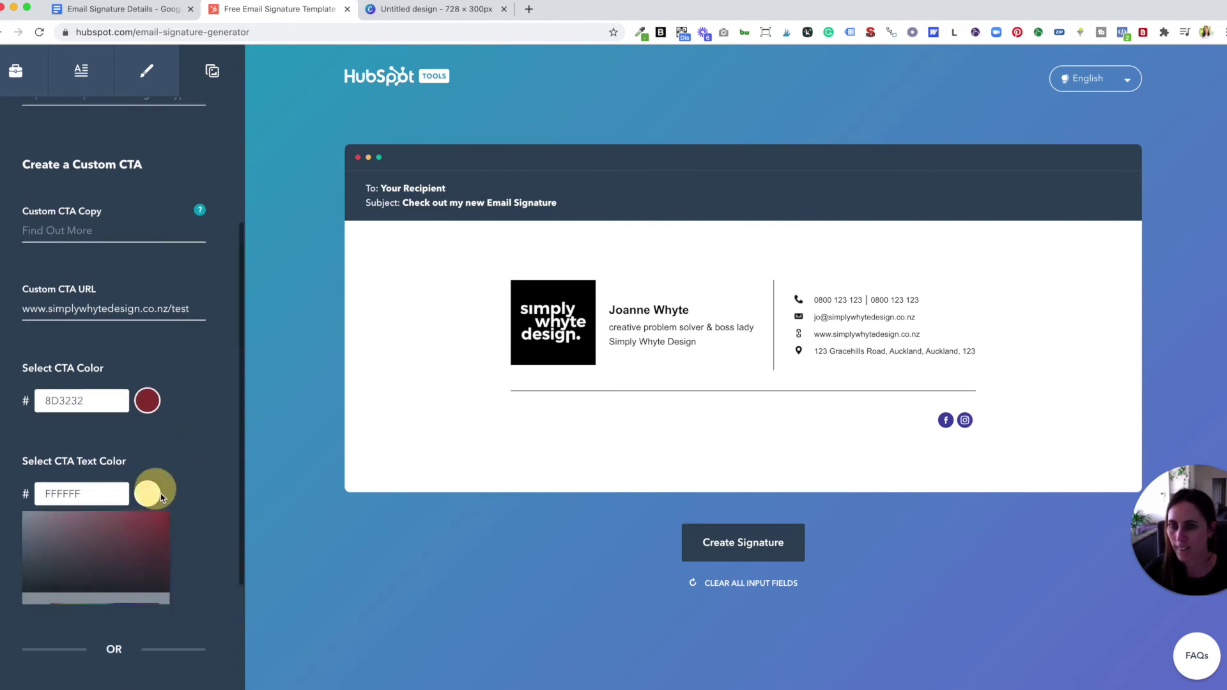
left_click(163, 533)
left_click(192, 493)
scroll(193, 491, "down", 2)
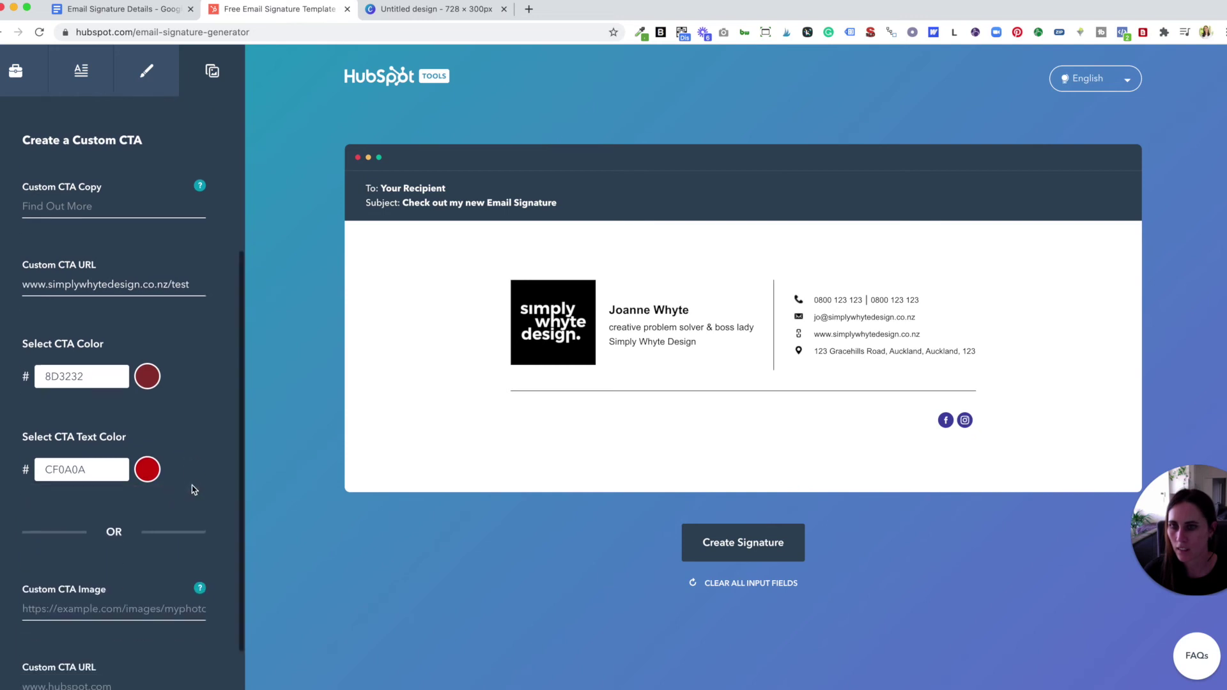
scroll(193, 490, "up", 3)
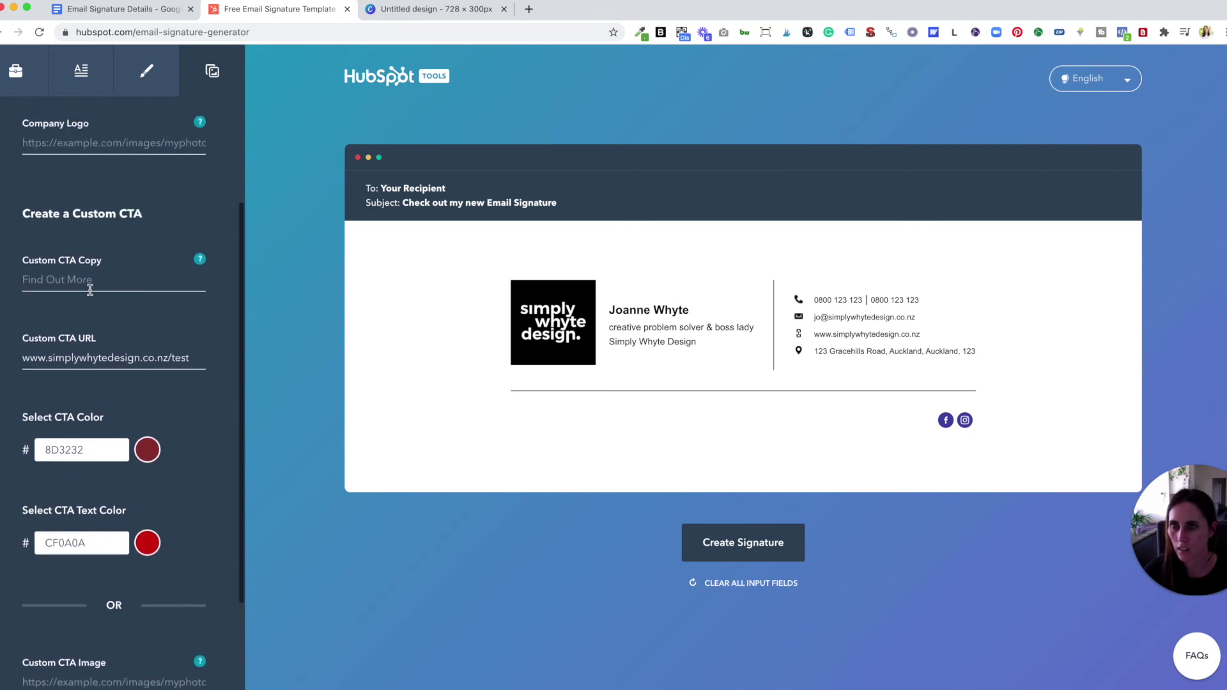
- Enter Service as the button text and change the button text colour to white FFFFFF
left_click(90, 281)
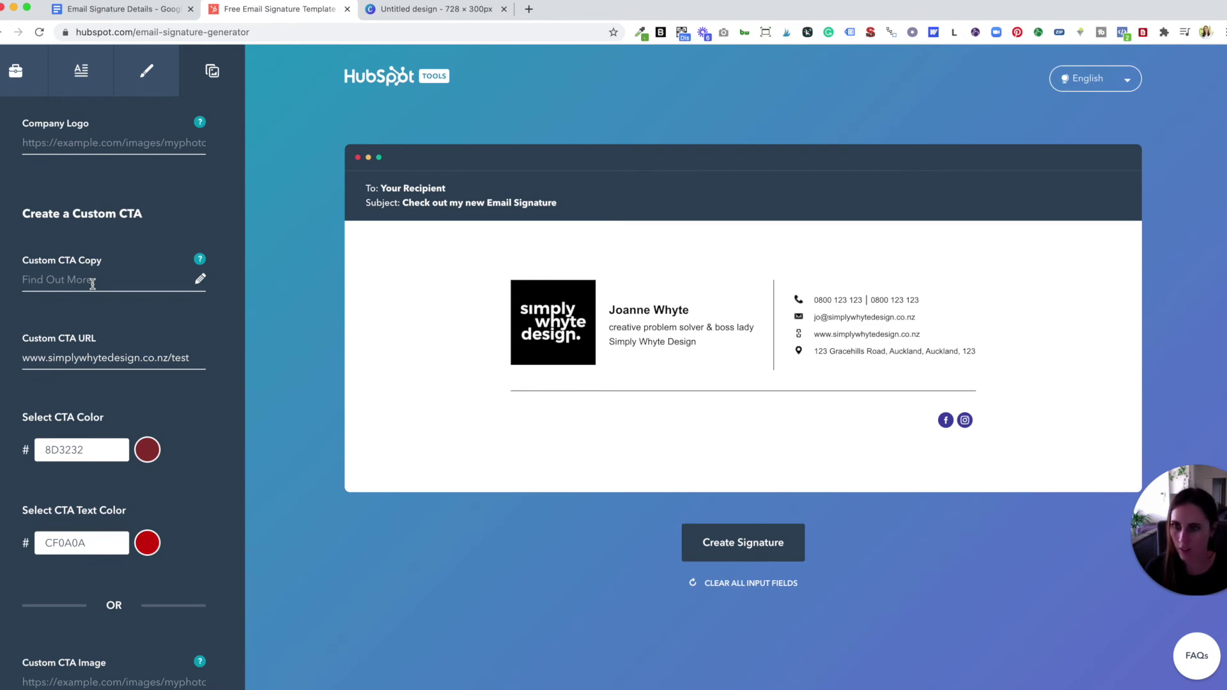
type("Service")
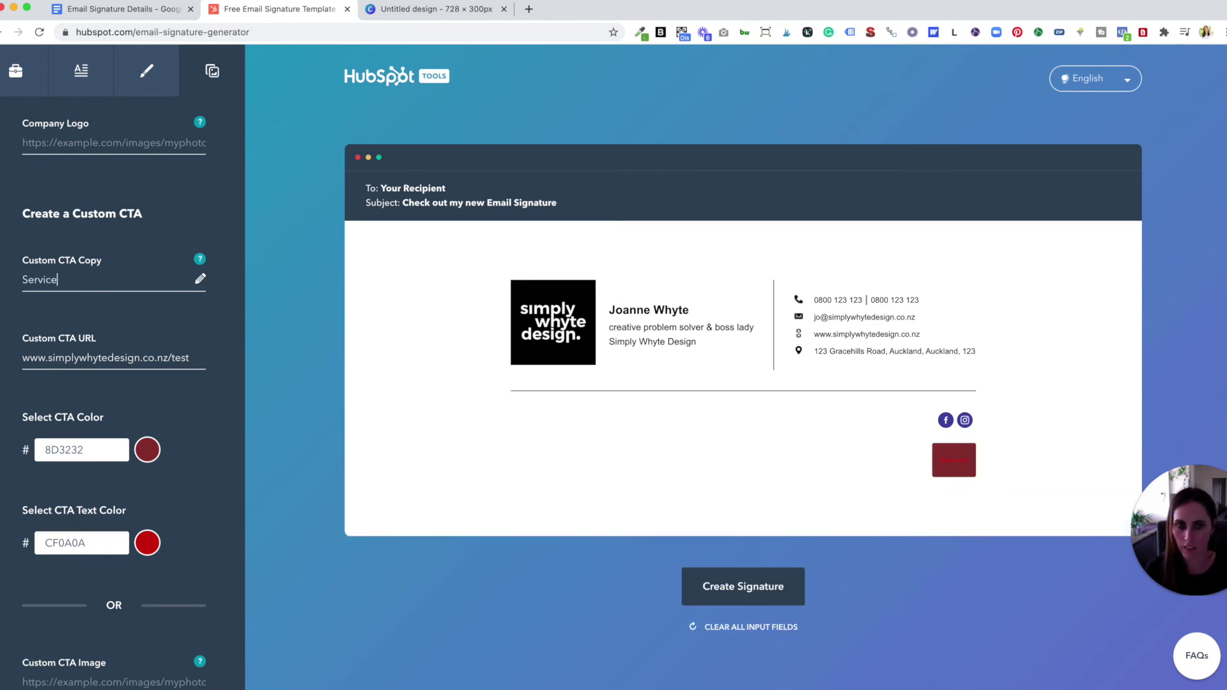
left_click(147, 446)
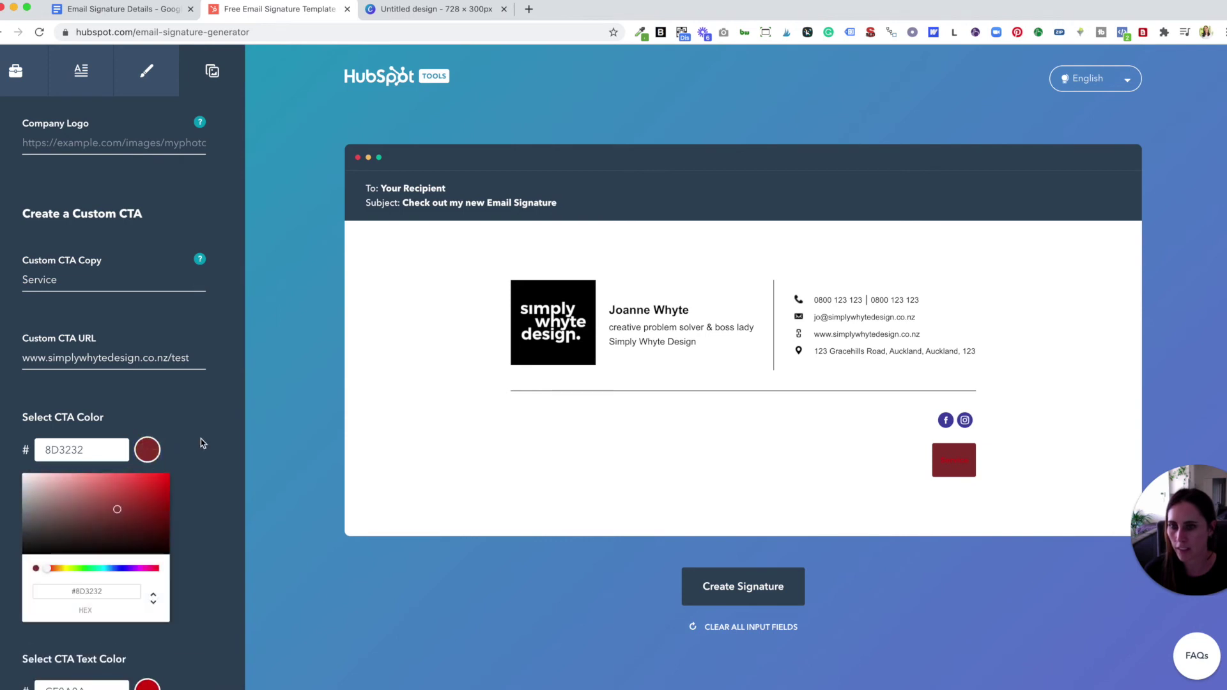
left_click(203, 441)
scroll(150, 448, "down", 2)
left_click(149, 448)
left_click_drag(57, 489, 13, 460)
left_click(222, 423)
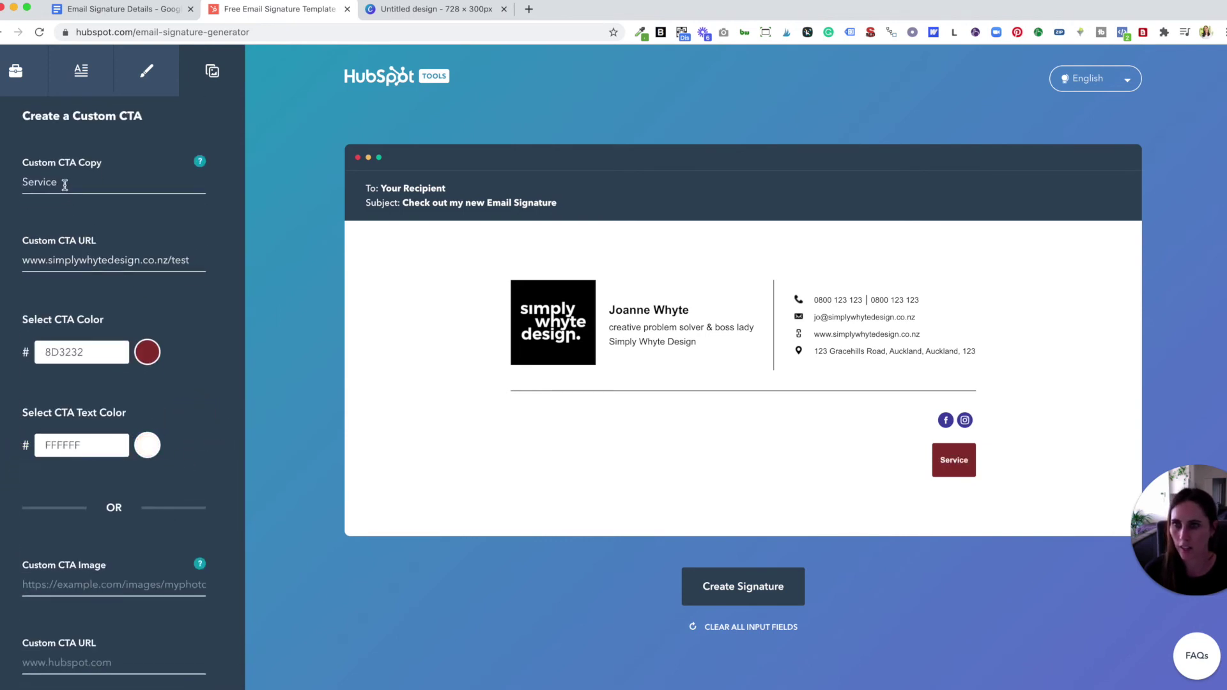
- Change the button text to Free quote, then to Book Now
left_click_drag(66, 183, 27, 182)
type("S")
key("BackSpace")
type("Free q")
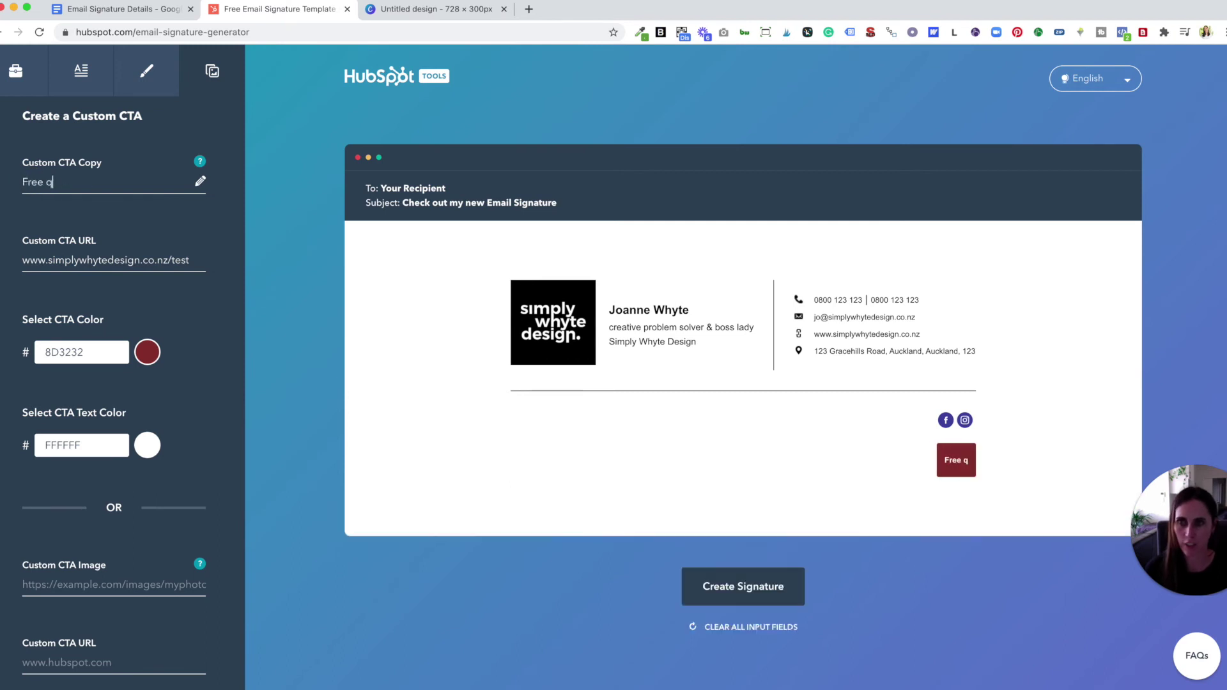
type("uote")
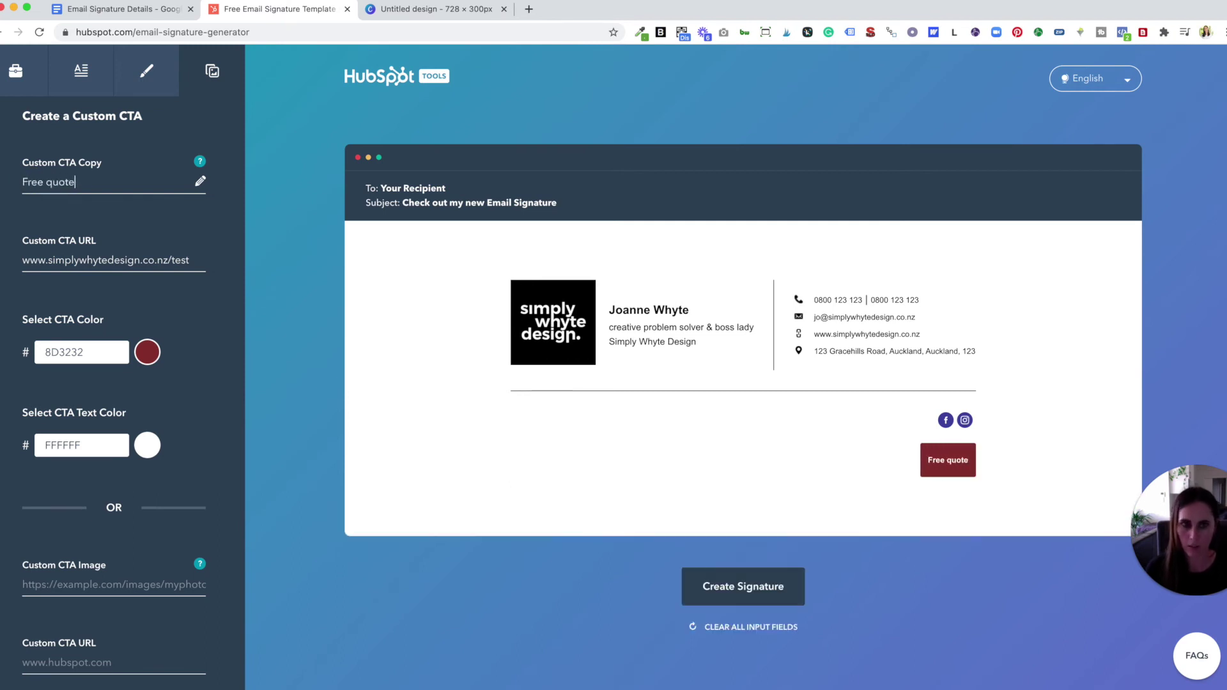
key("super+a")
type("Book Now")
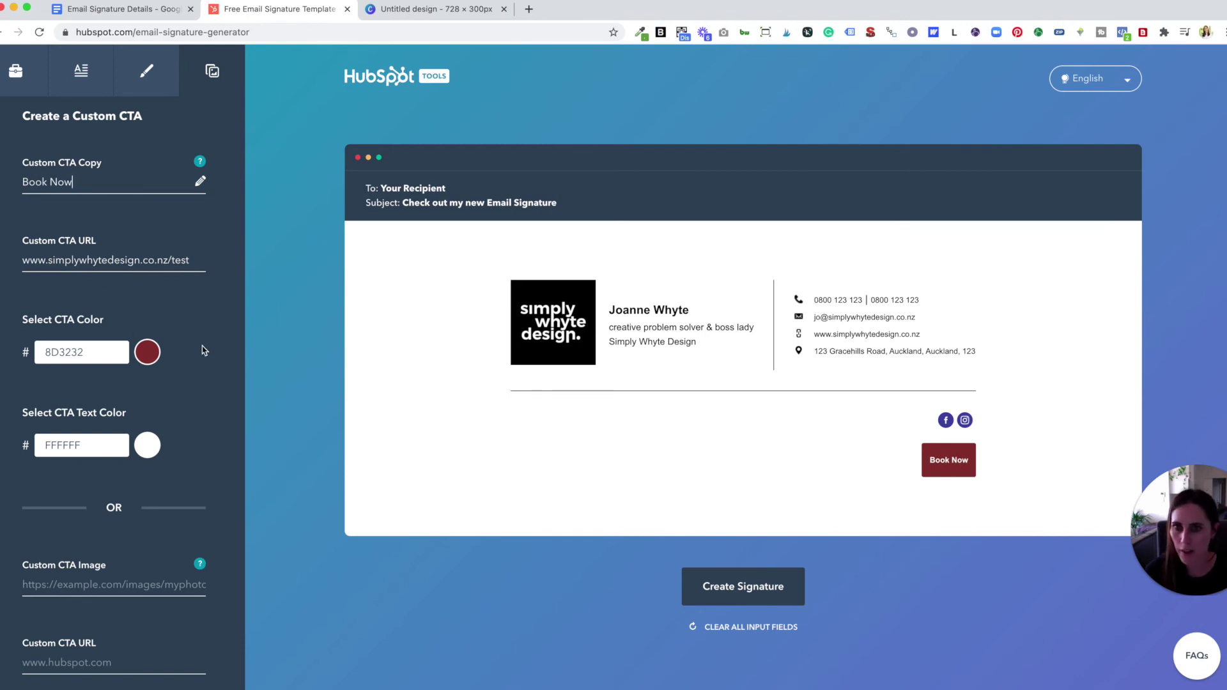
left_click(205, 367)
scroll(201, 371, "down", 2)
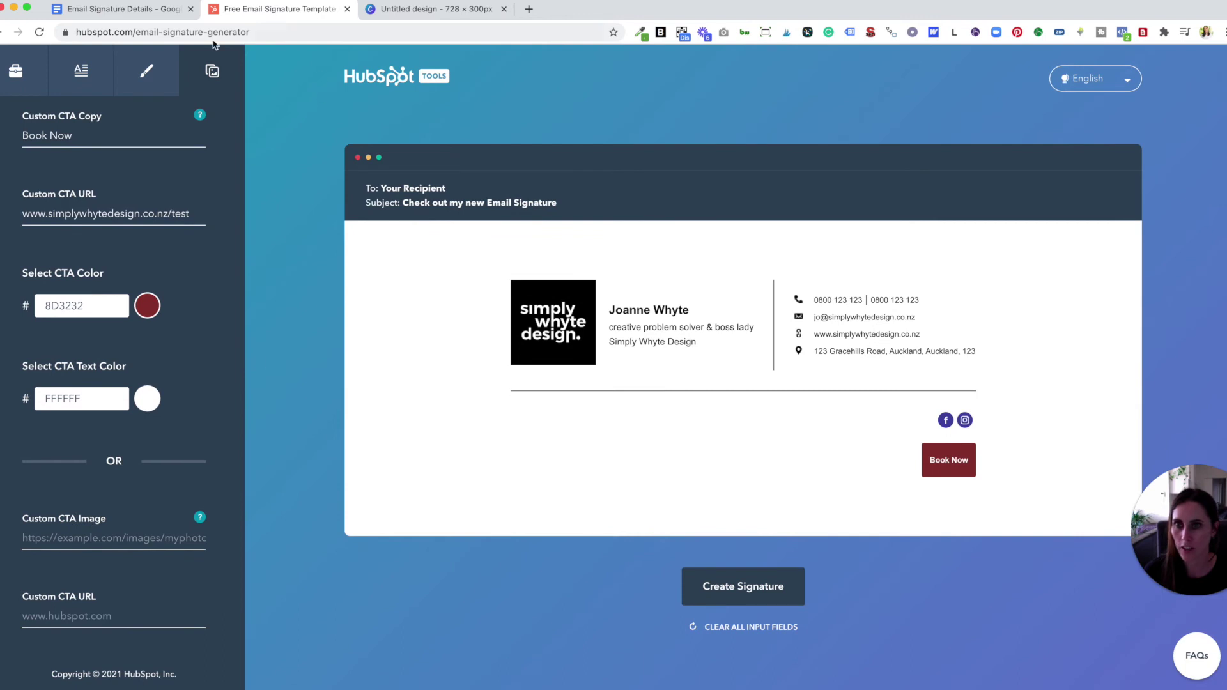
- Paste the Special.png banner link from the details doc into Custom CTA Image
left_click(121, 9)
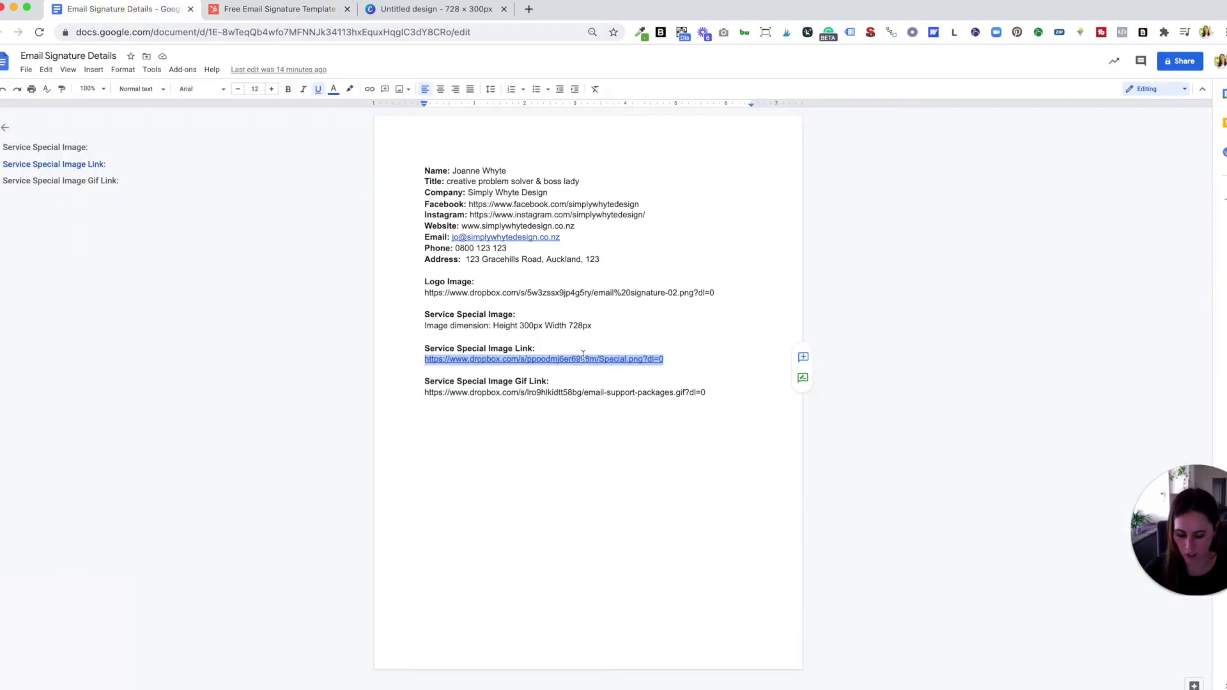
left_click(275, 9)
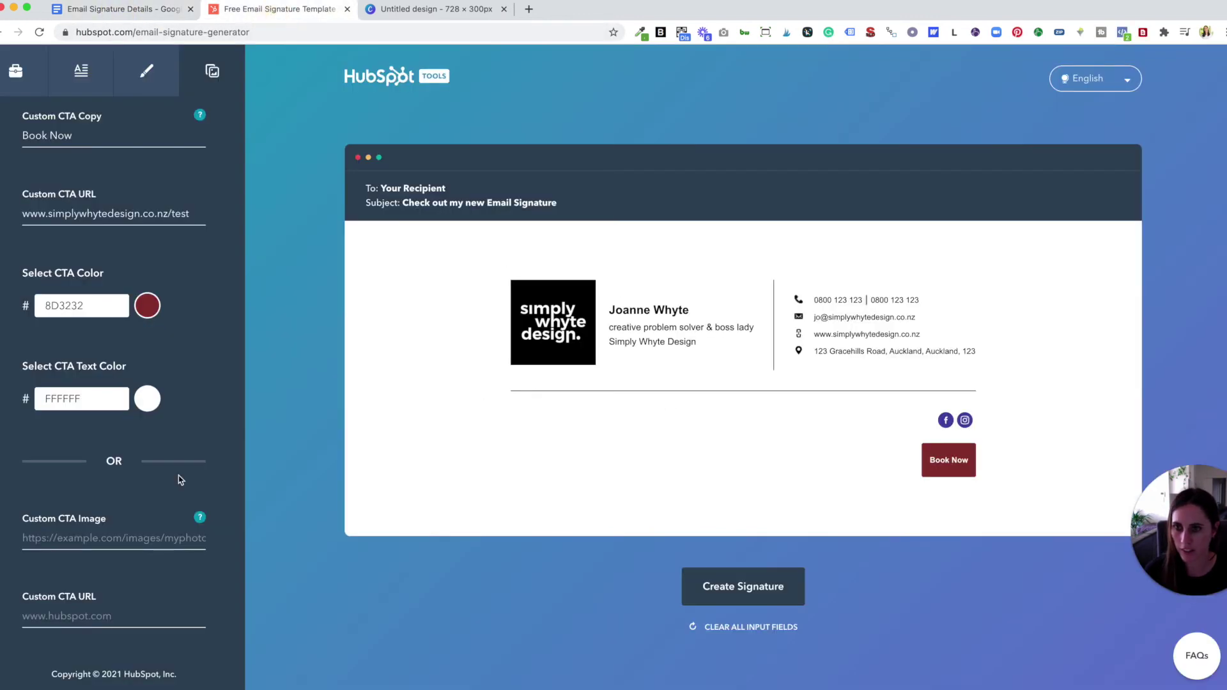
left_click(90, 537)
key("cmd+v")
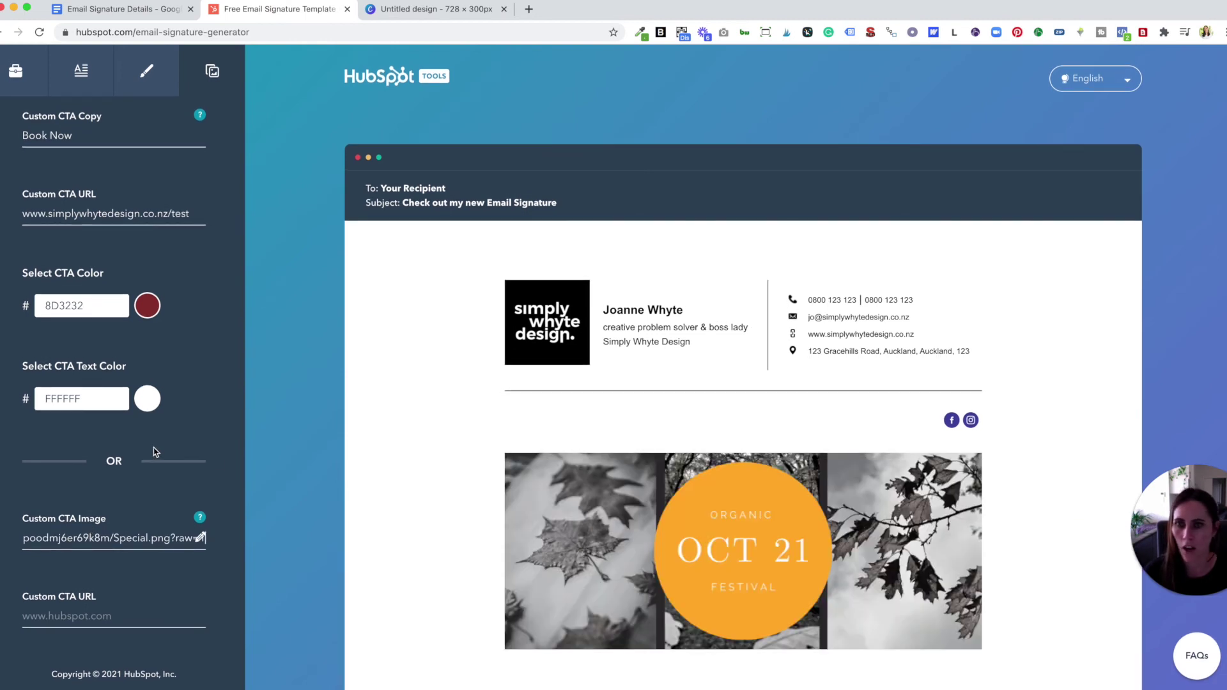
left_click(115, 461)
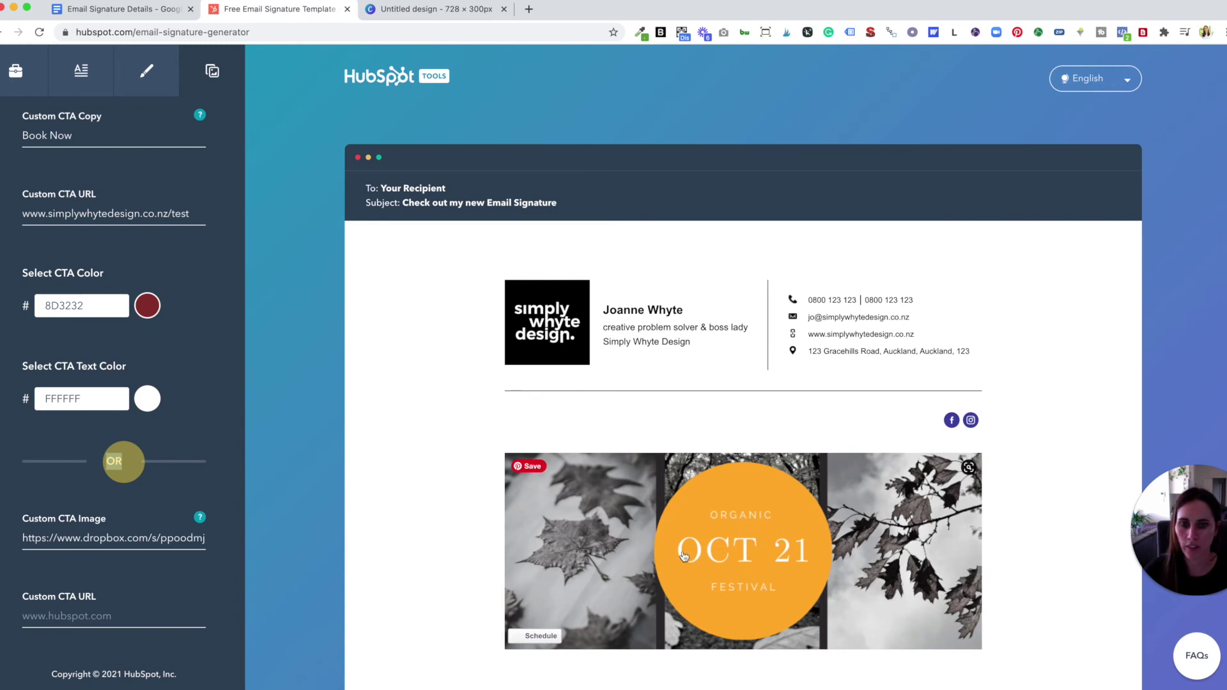
left_click(103, 616)
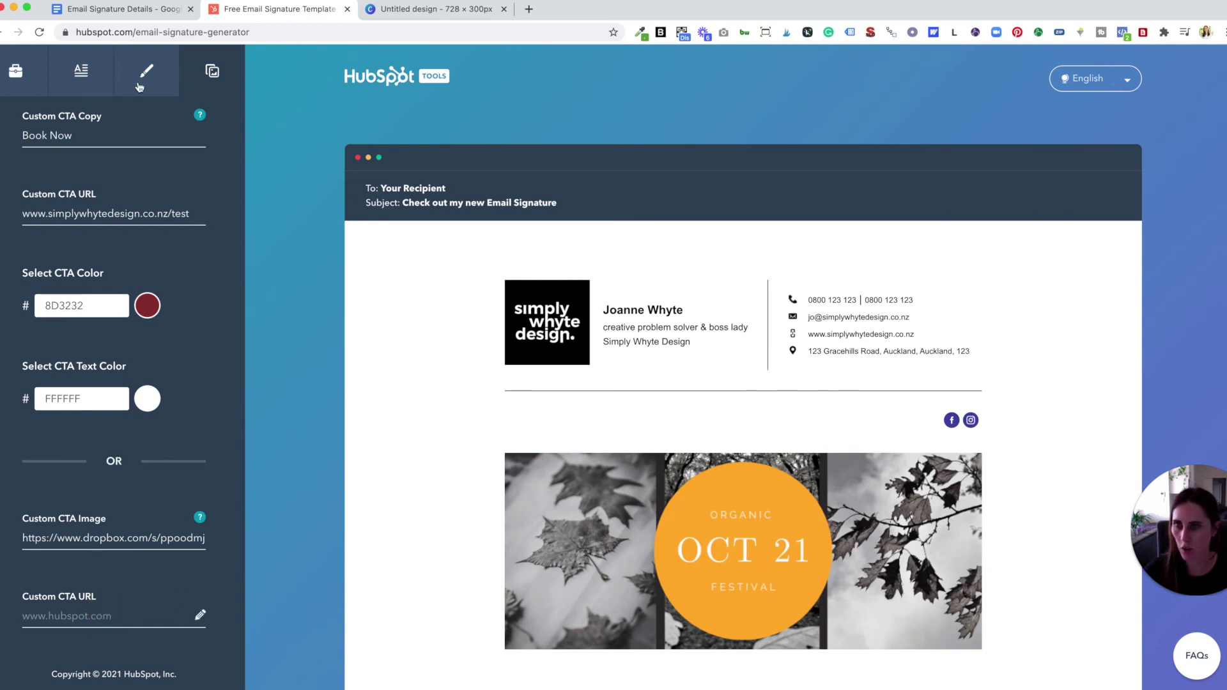
triple_click(121, 210)
key("super+c")
key("BackSpace")
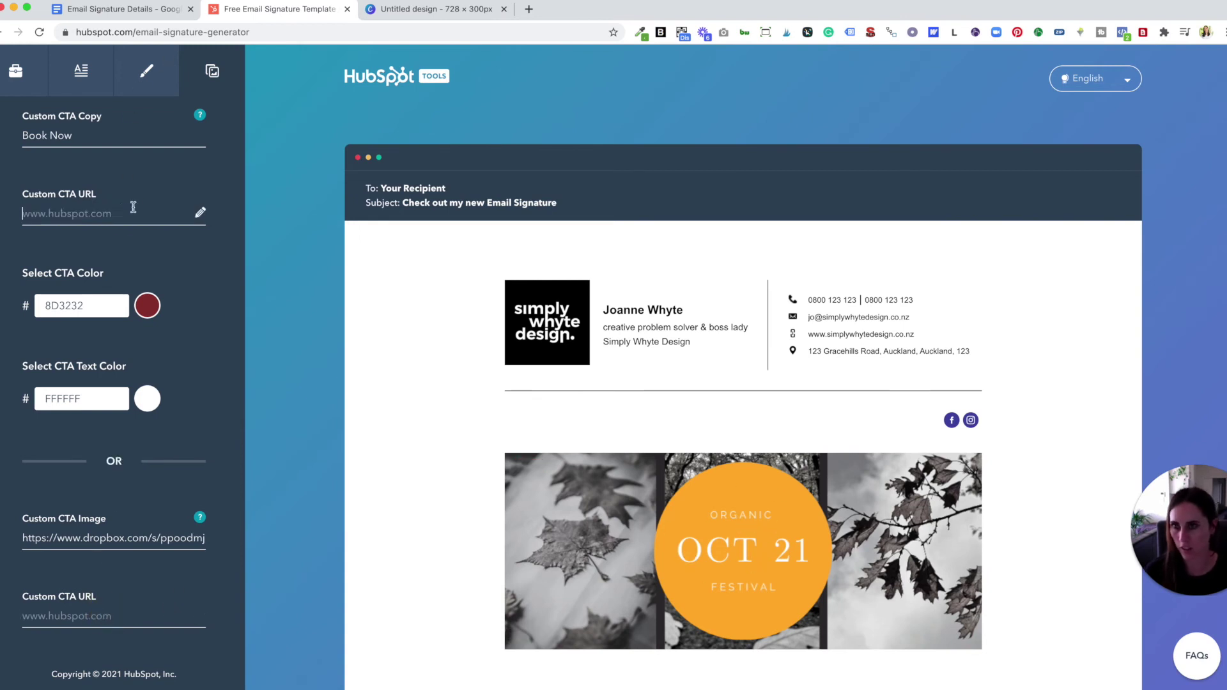
left_click(69, 618)
key("super+v")
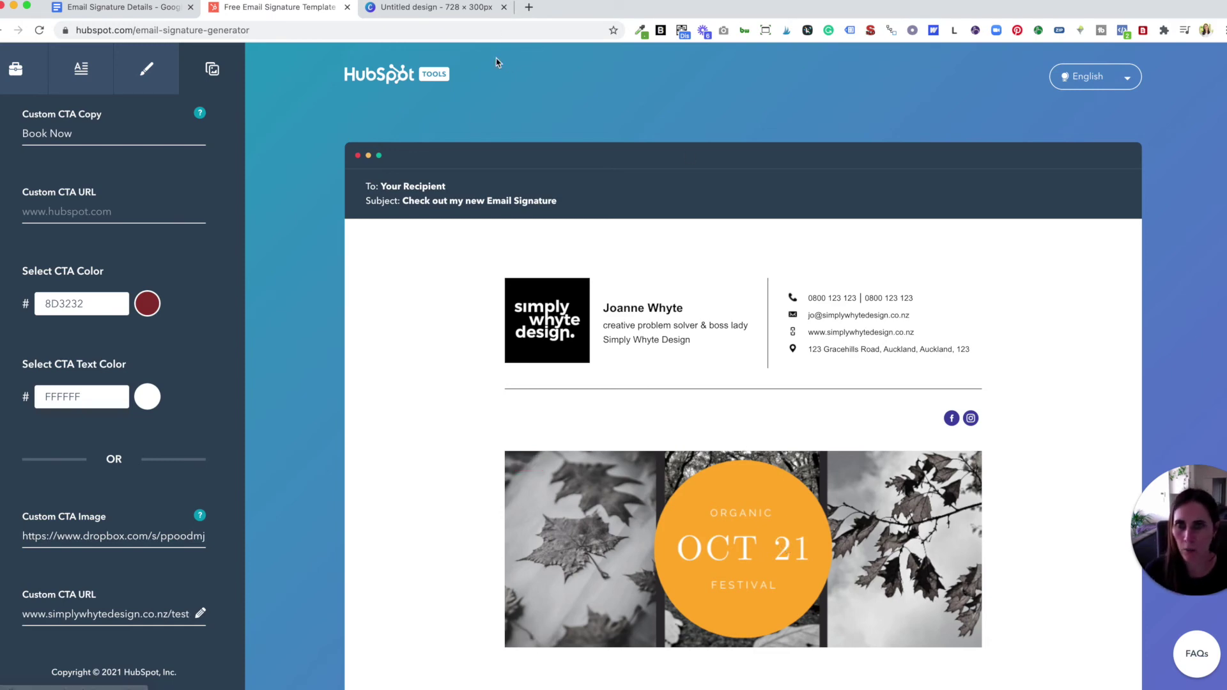
- Paste the doc's Gif link over the Custom CTA Image link, undoing a stray CTA URL paste
left_click(118, 9)
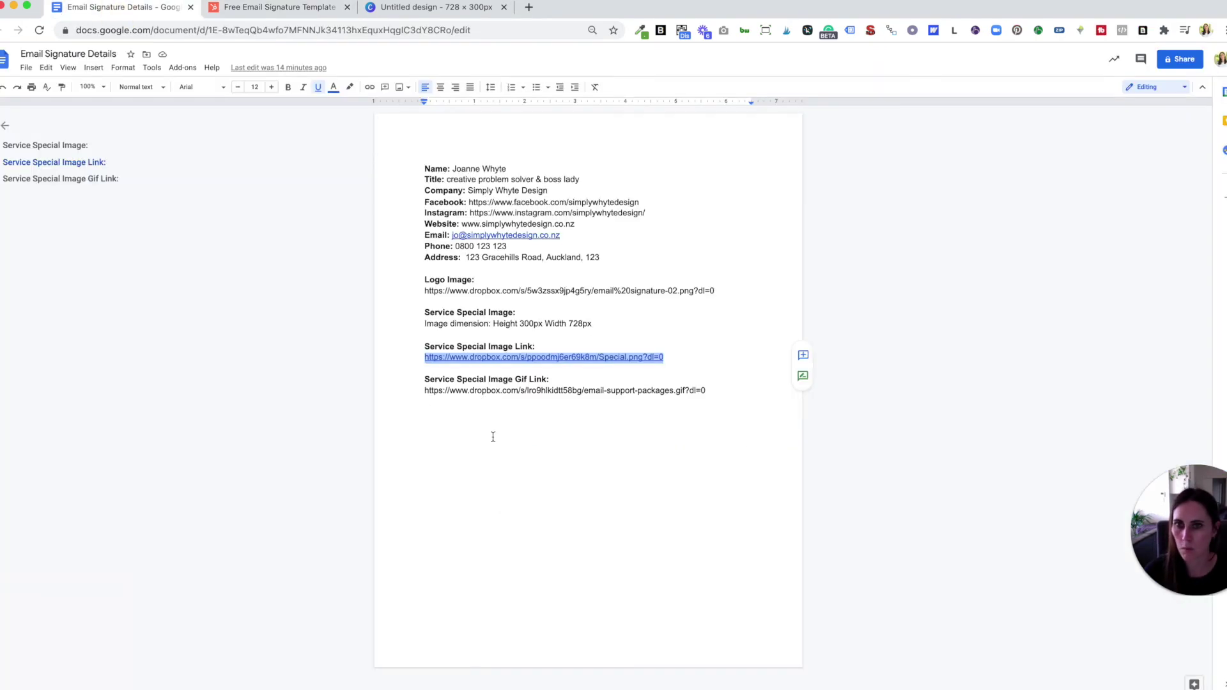
left_click_drag(706, 389, 427, 394)
left_click(257, 7)
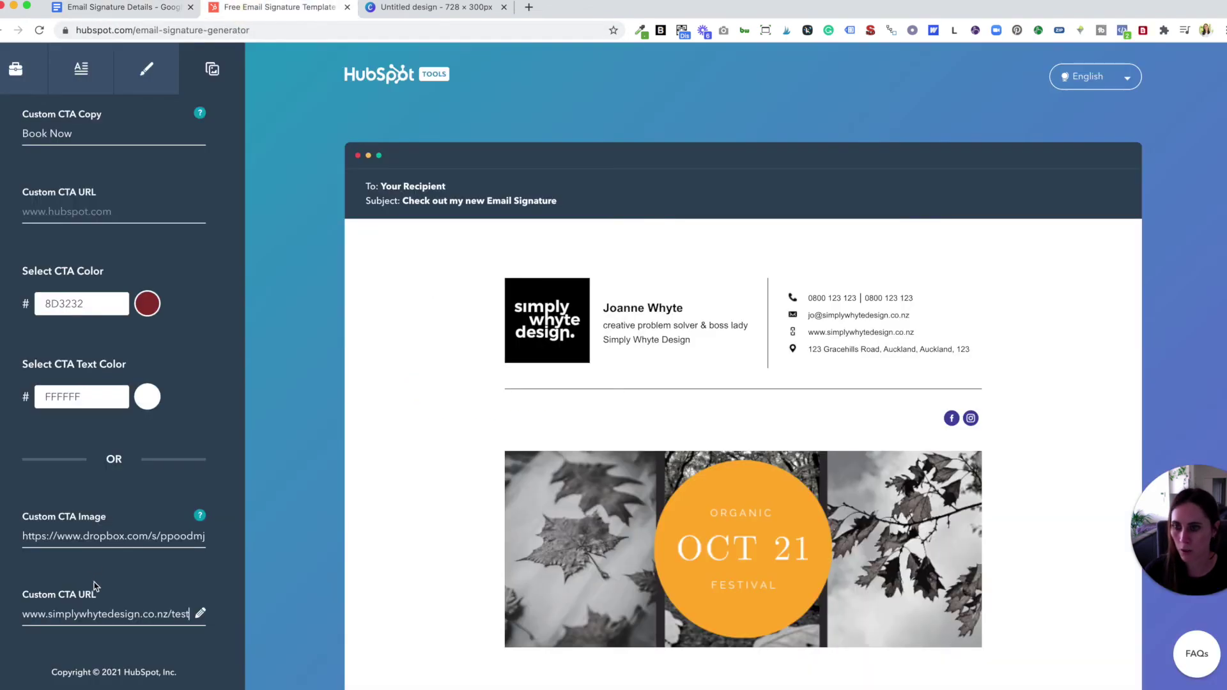
triple_click(102, 613)
key("super+v")
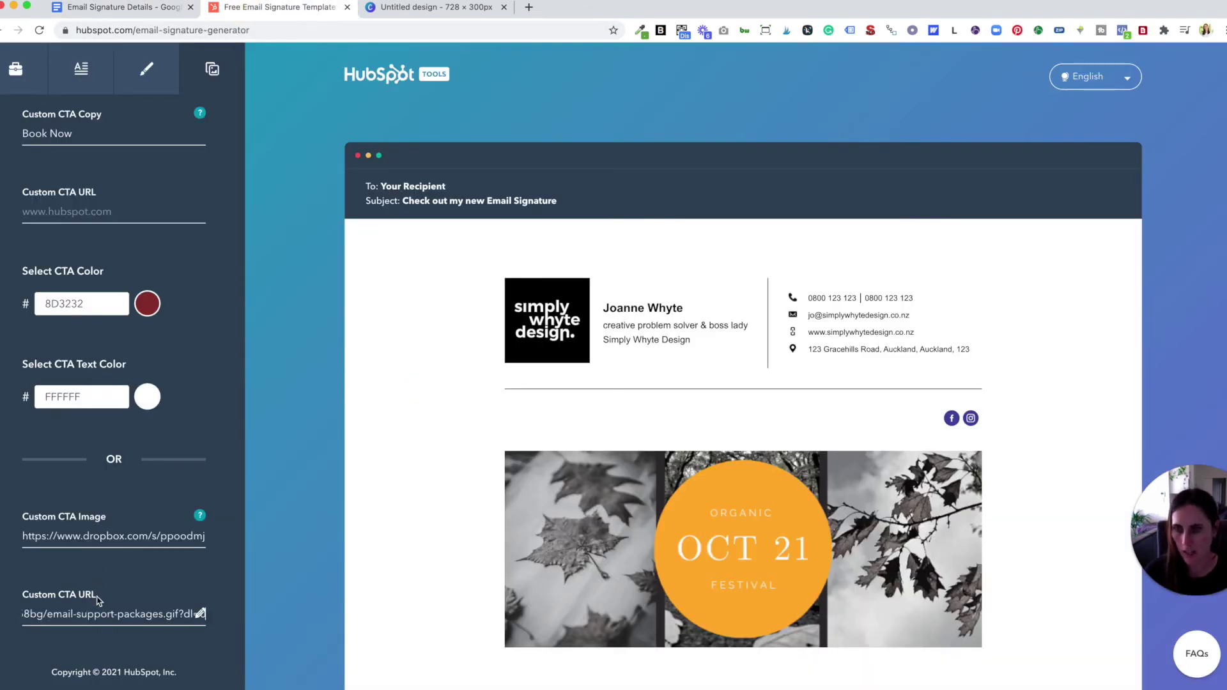
key("super+z")
key("super+z")
triple_click(109, 534)
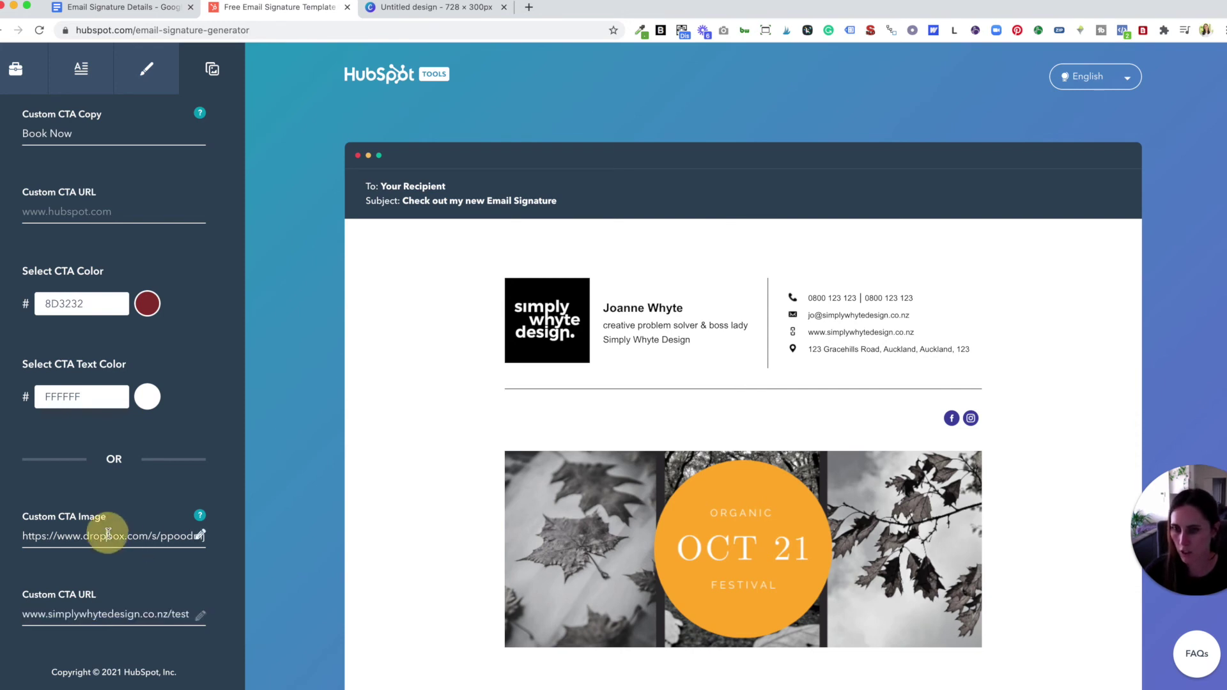
key("super+v")
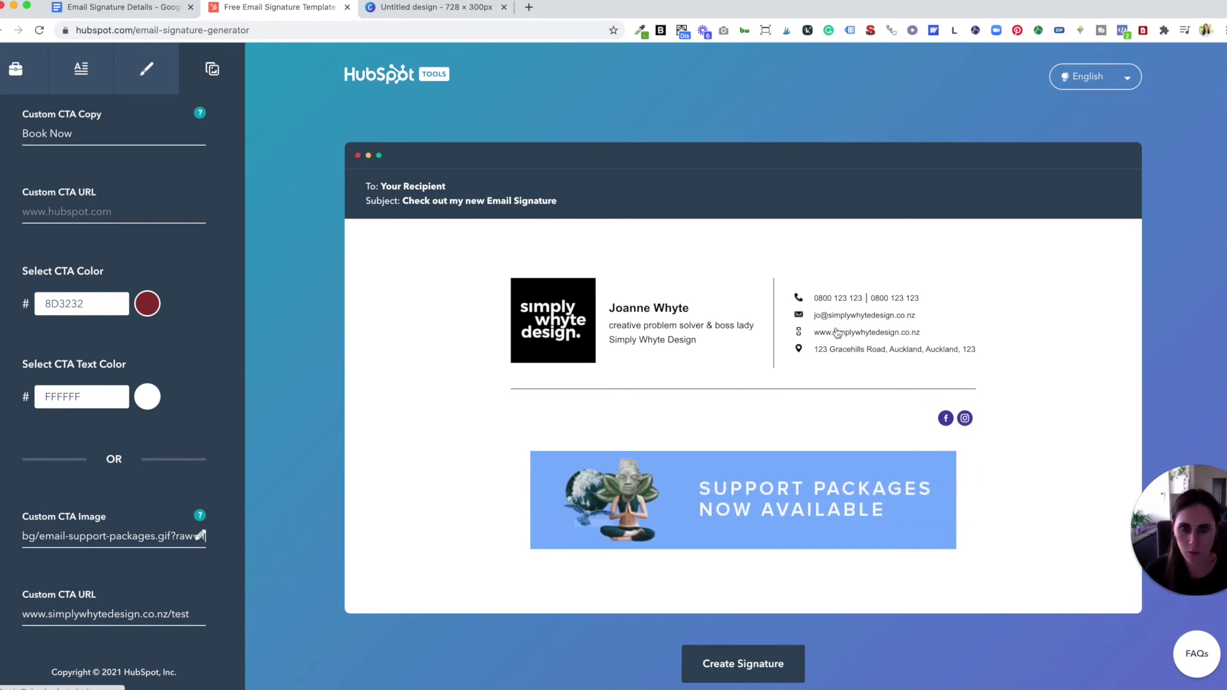
left_click(734, 666)
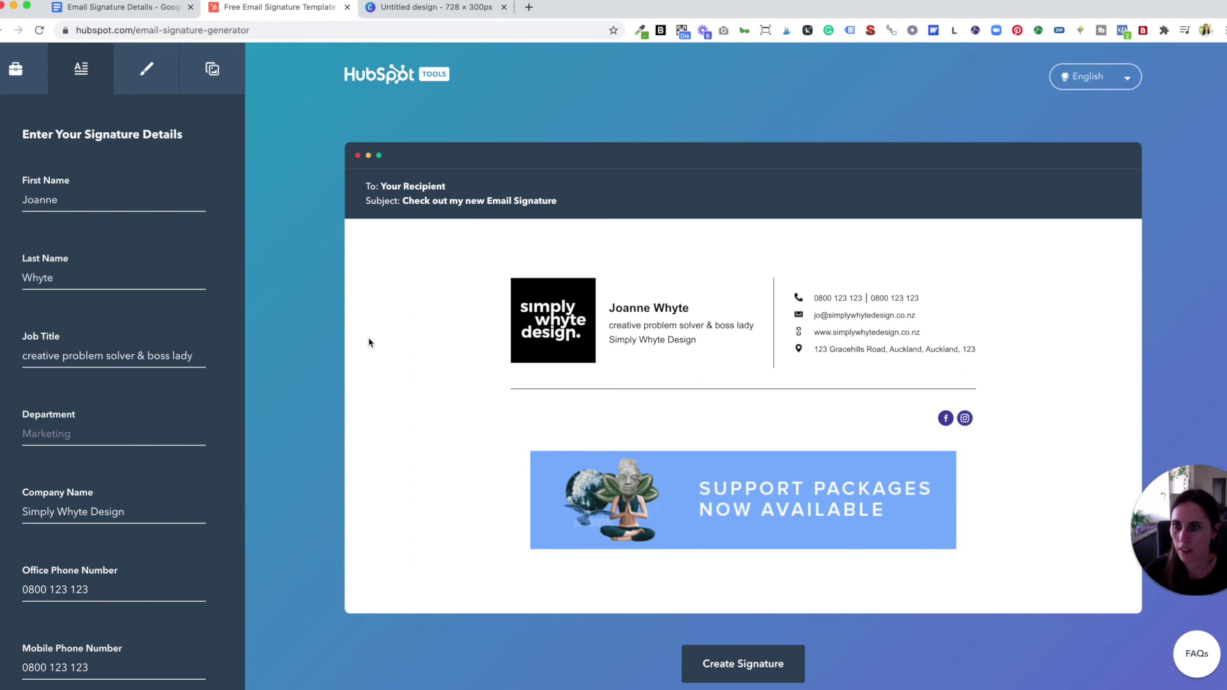
- Clear the Email Address field and retype the contact's email address so it validates
scroll(168, 432, "down", 3)
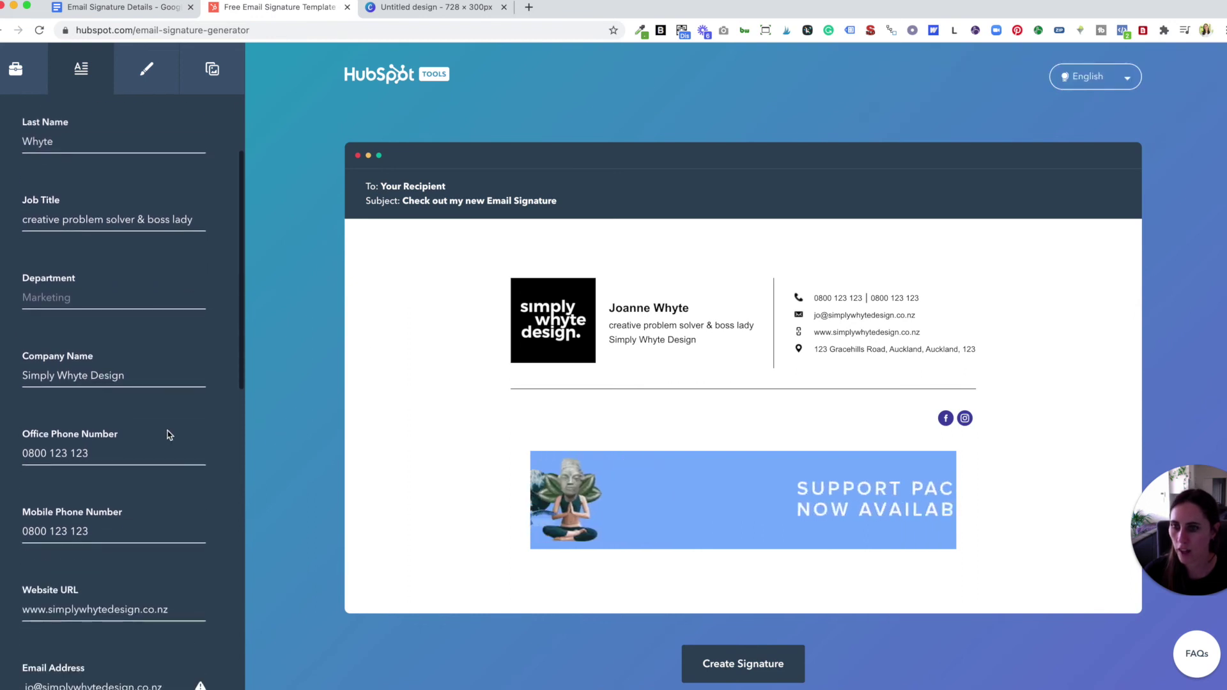
scroll(170, 434, "down", 2)
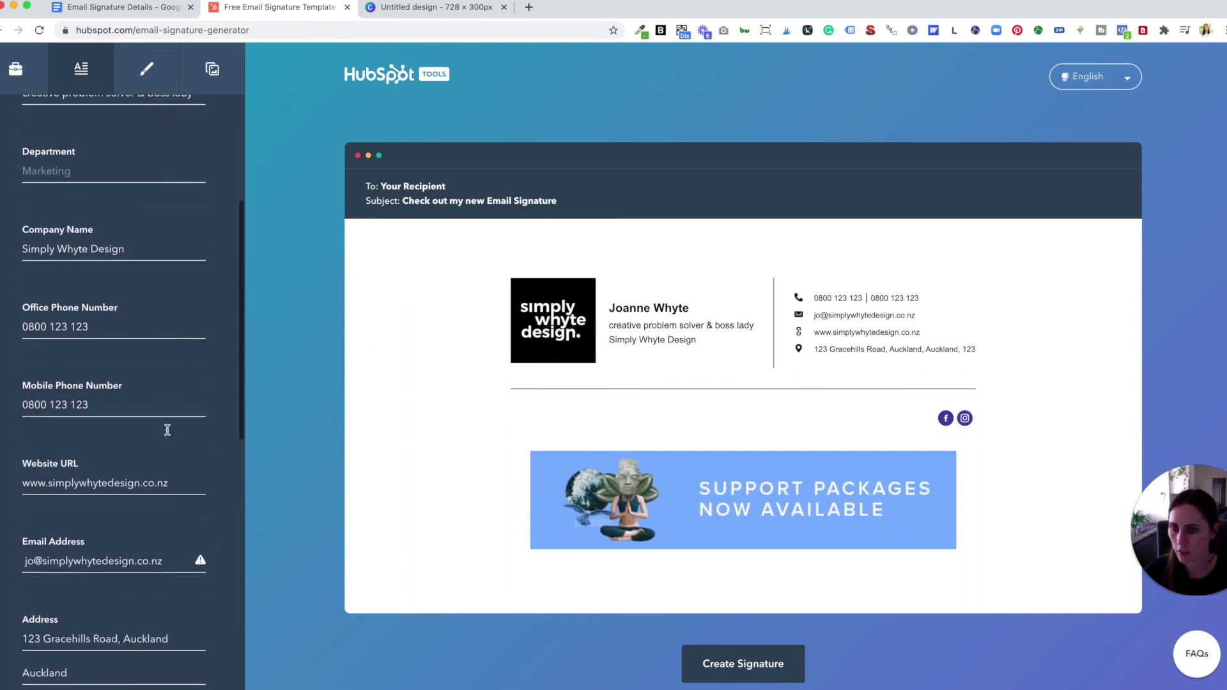
scroll(159, 448, "down", 1)
left_click(157, 508)
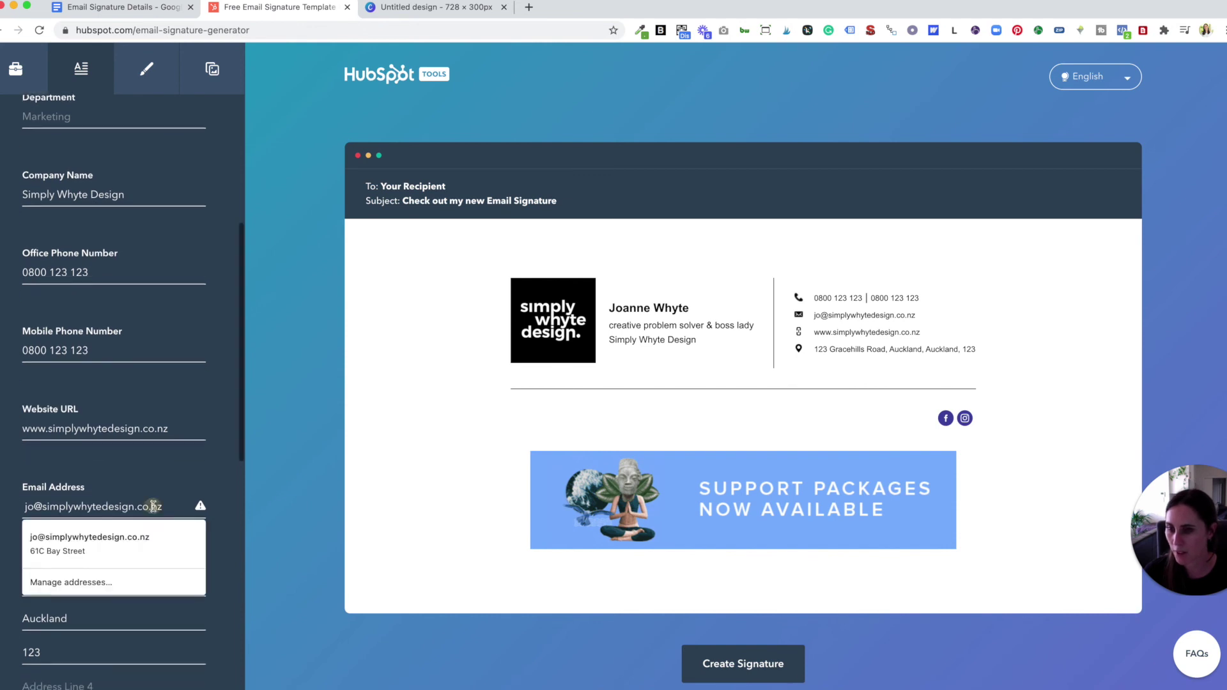
left_click_drag(169, 508, 10, 508)
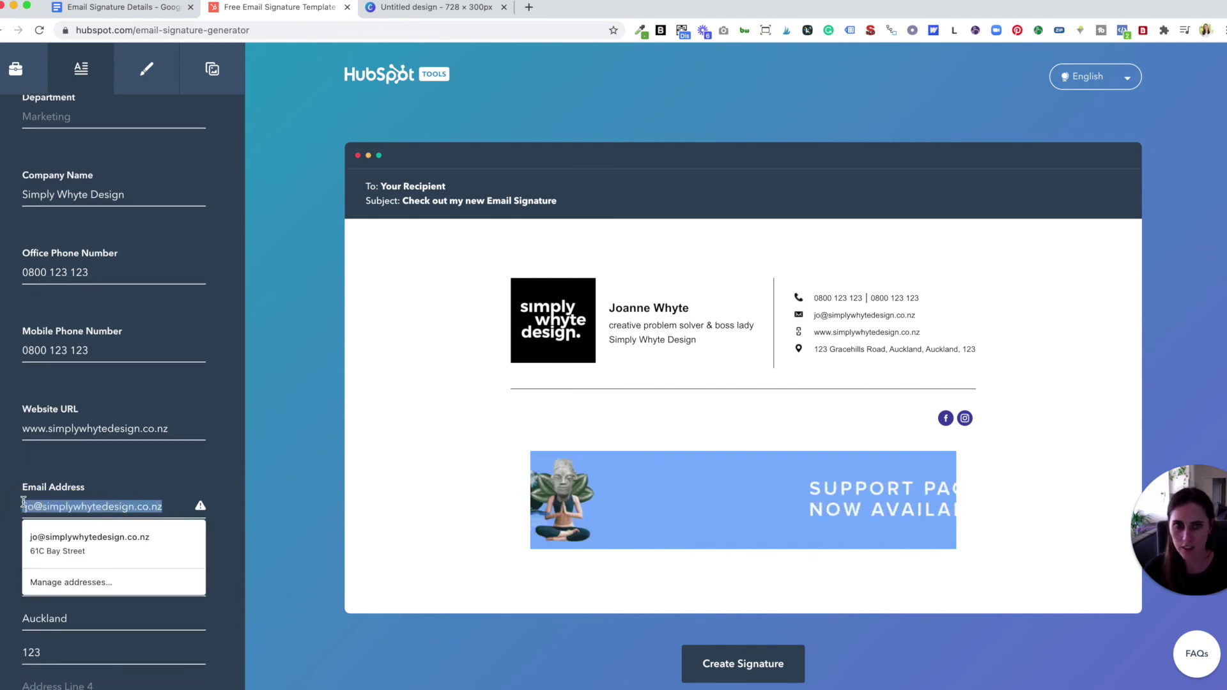
key("BackSpace")
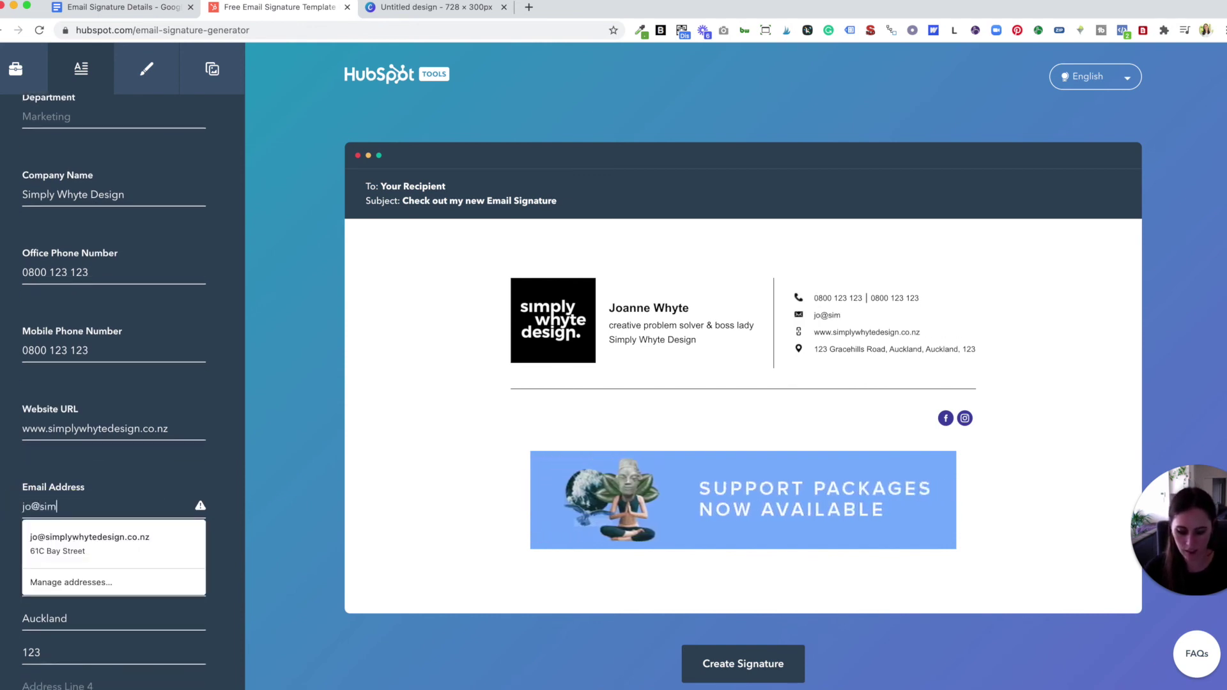
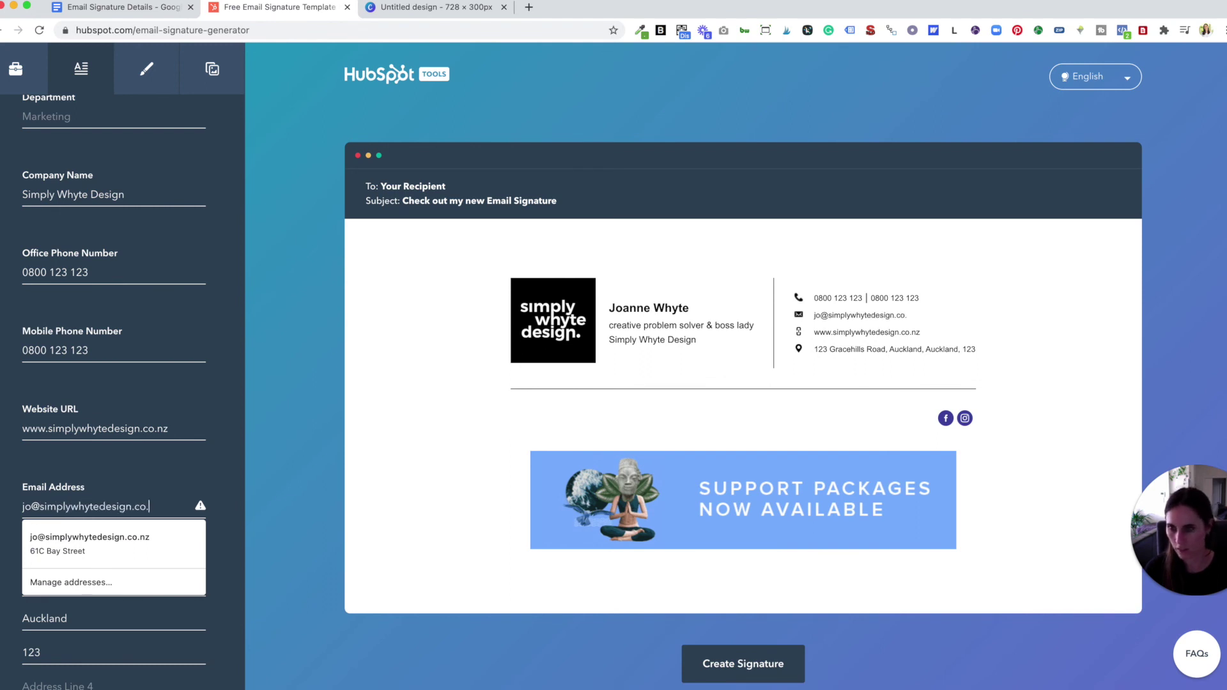
left_click(211, 460)
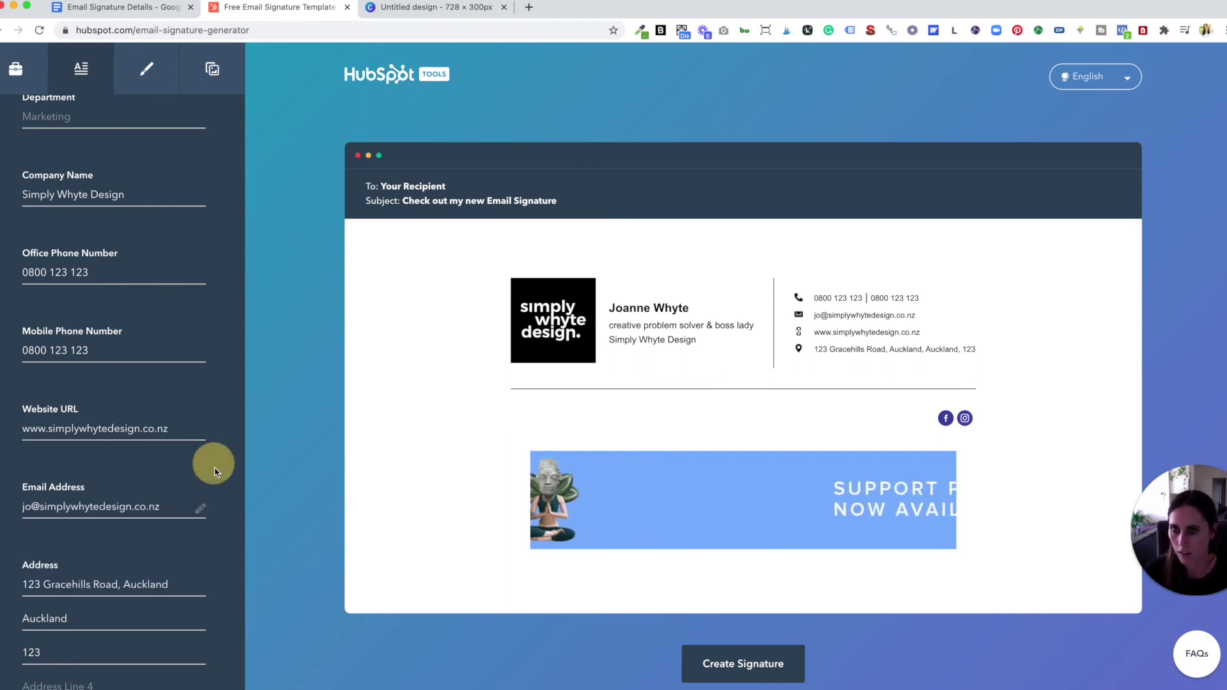
- Generate the signature and scroll down to the Copy Signature buttons and Add to links
left_click(775, 662)
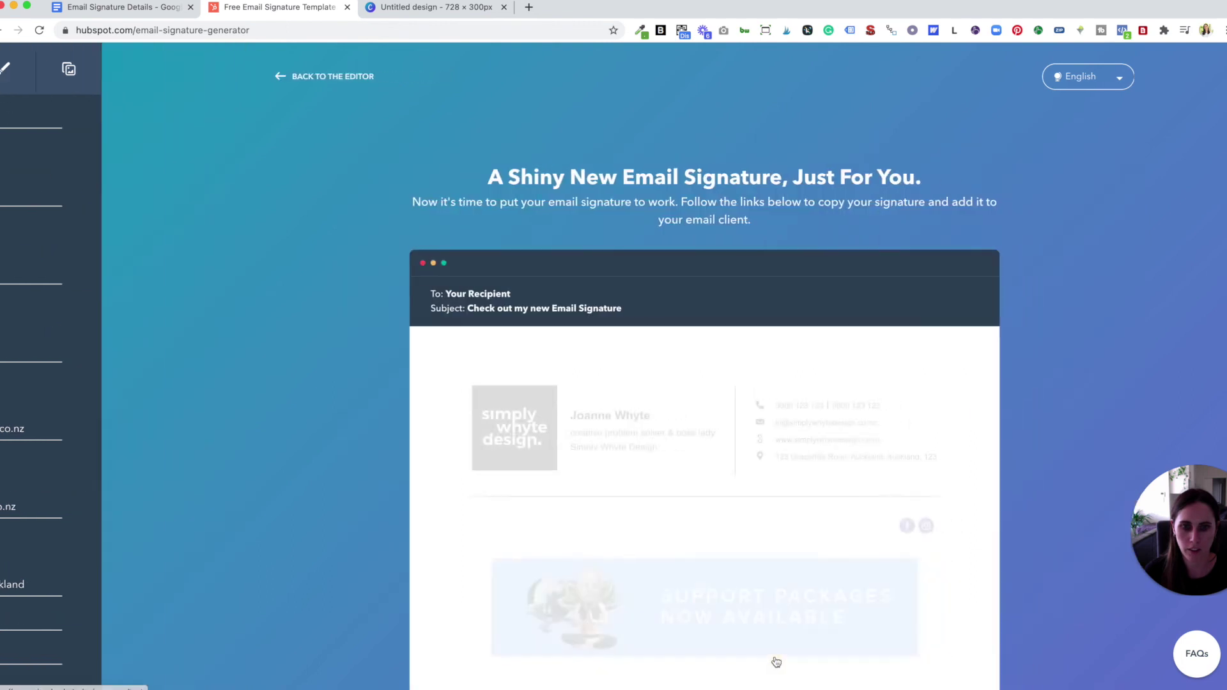
scroll(846, 371, "down", 3)
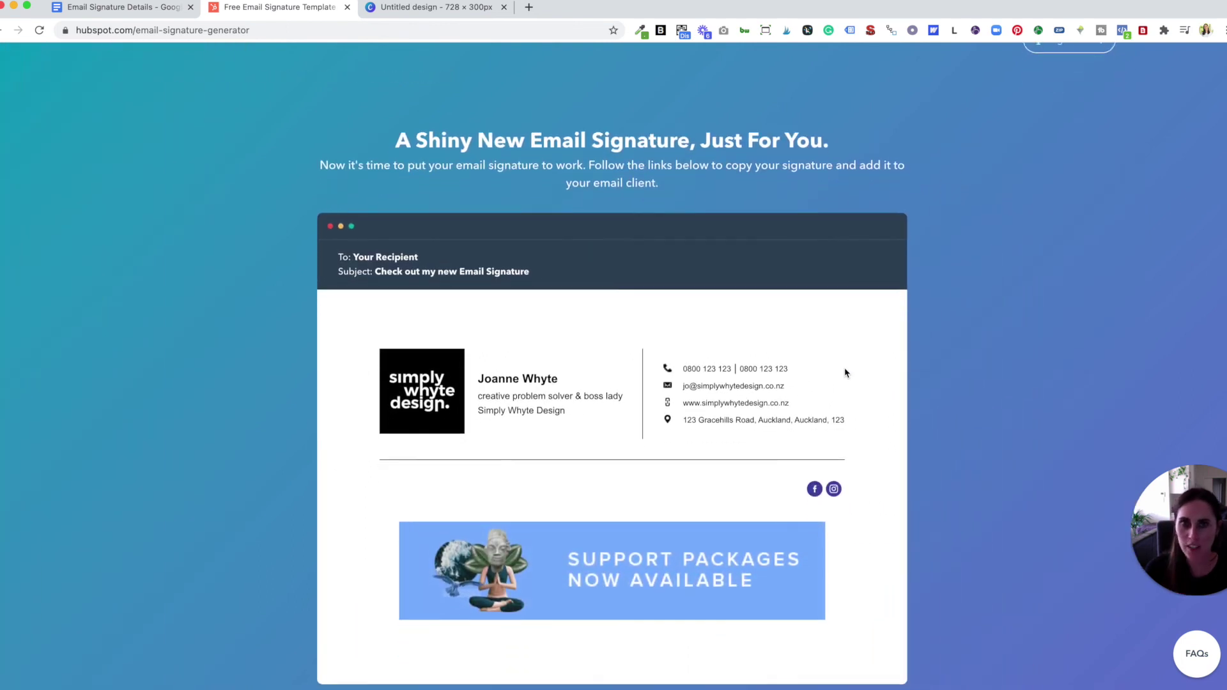
scroll(847, 371, "down", 3)
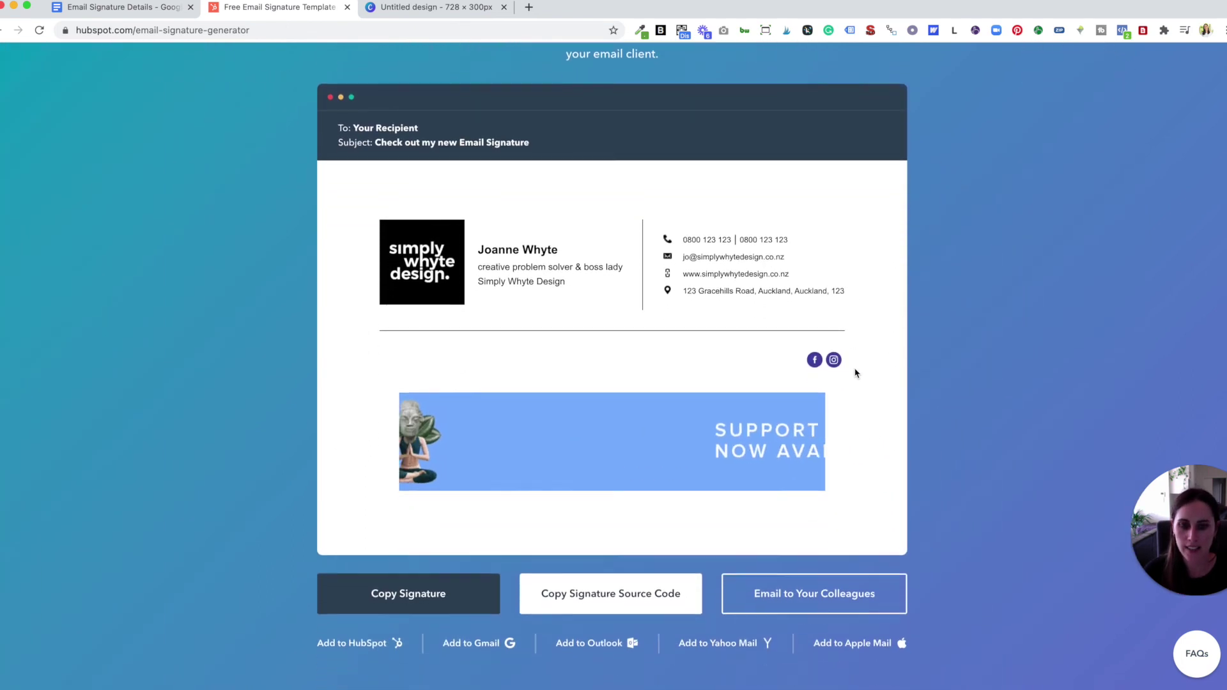
scroll(856, 373, "down", 1)
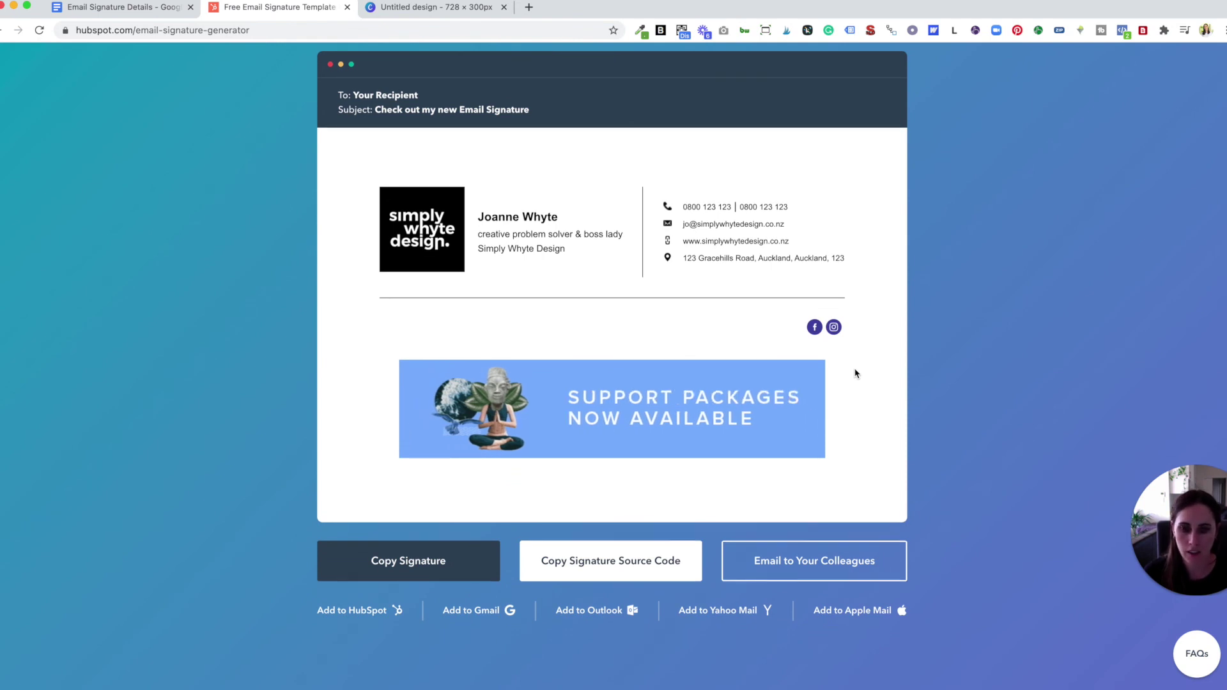
scroll(856, 374, "down", 1)
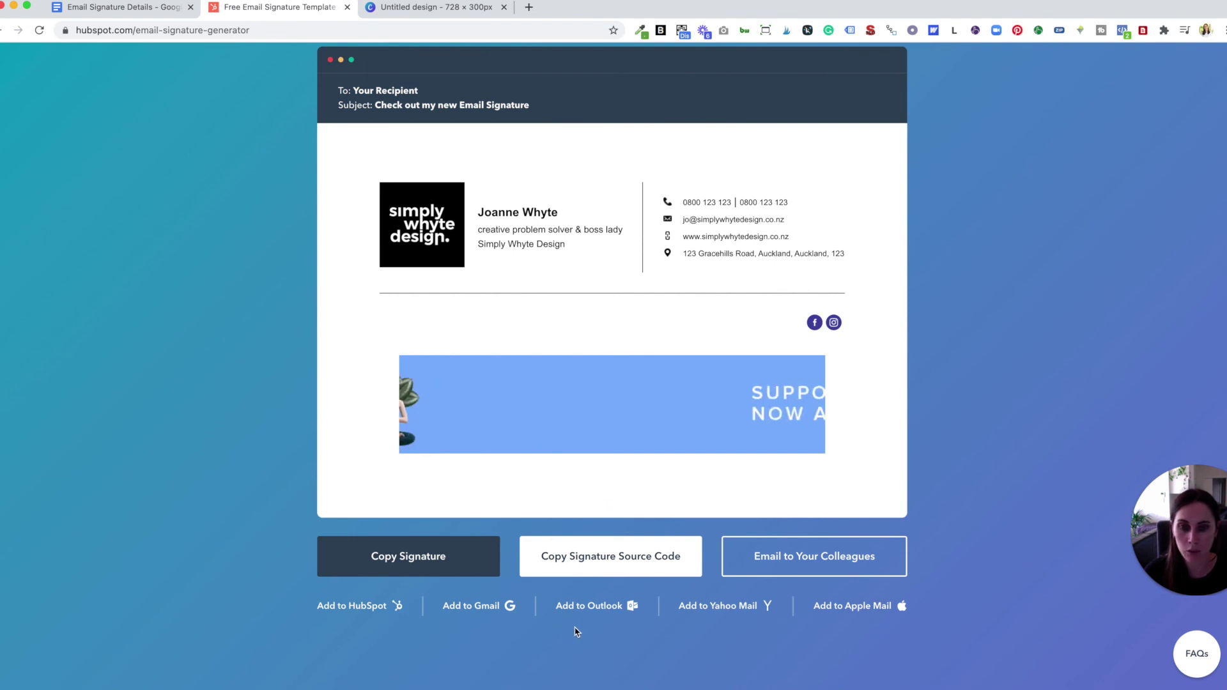
scroll(575, 631, "up", 1)
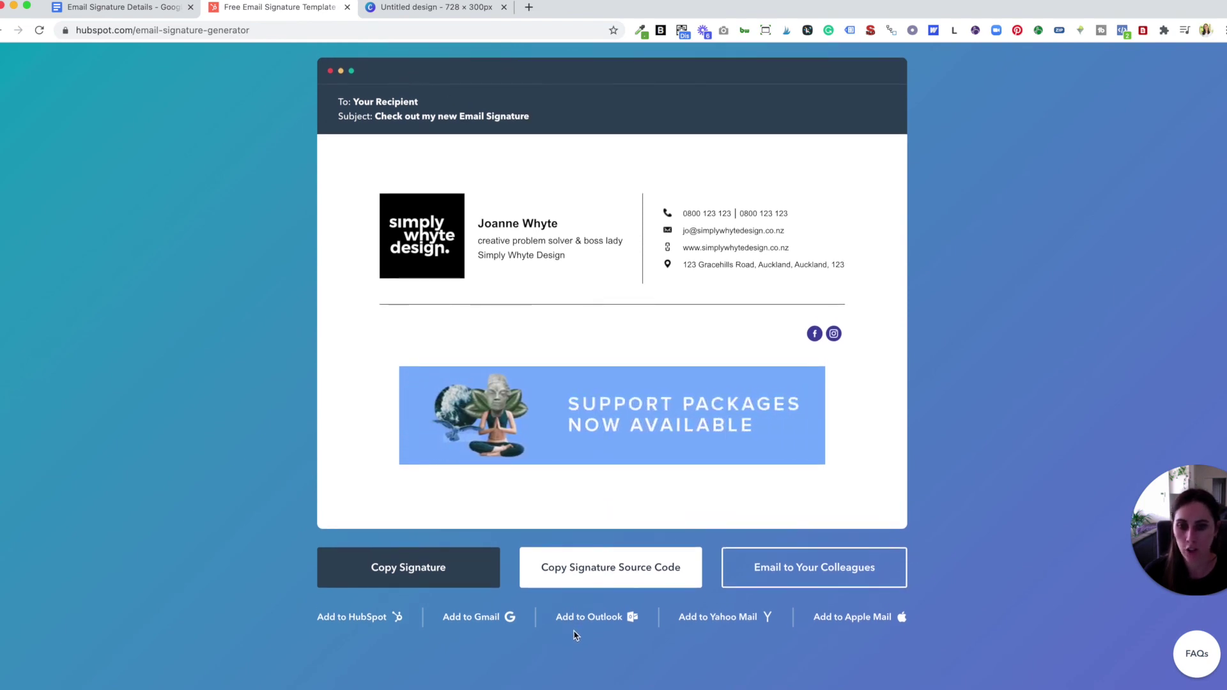
- Read the Add to Gmail instructions, close them, and go Back to the Editor
left_click(495, 622)
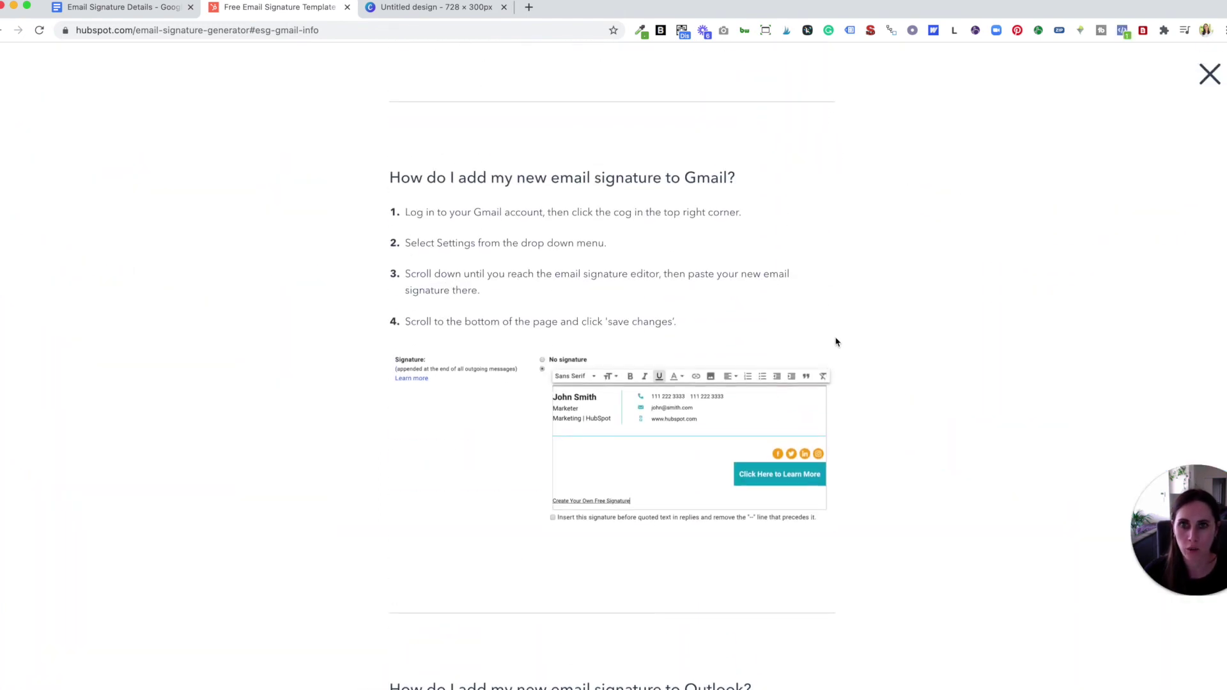
left_click(1207, 78)
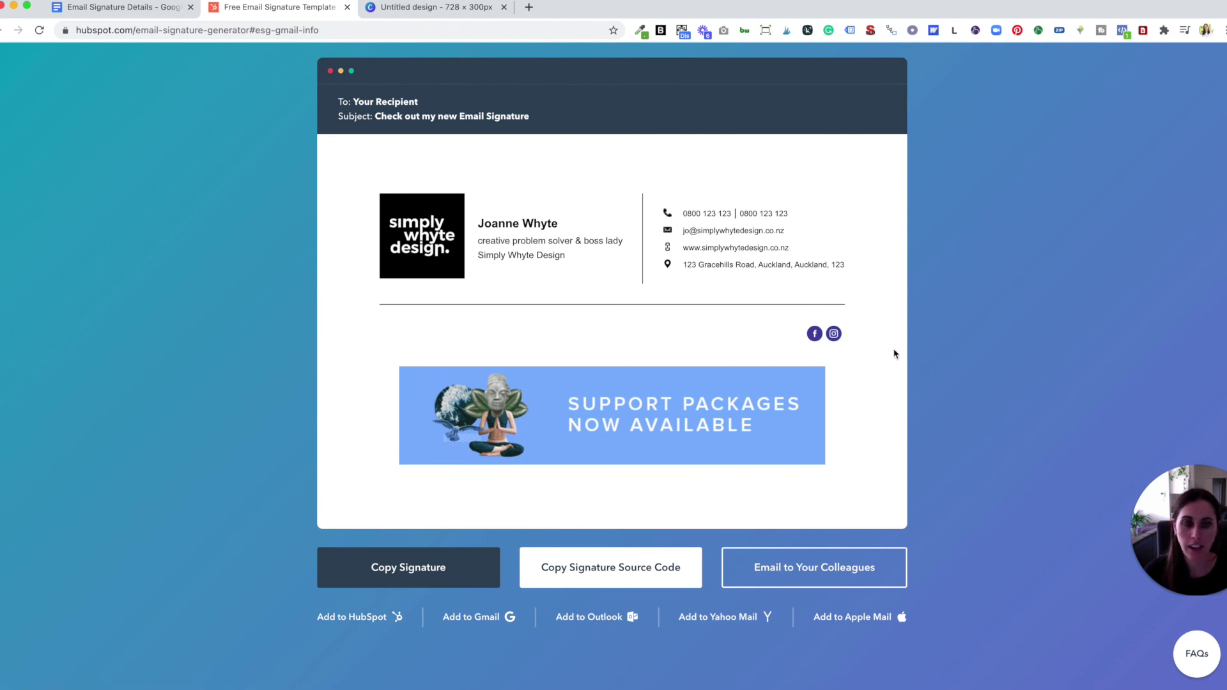
scroll(932, 372, "up", 3)
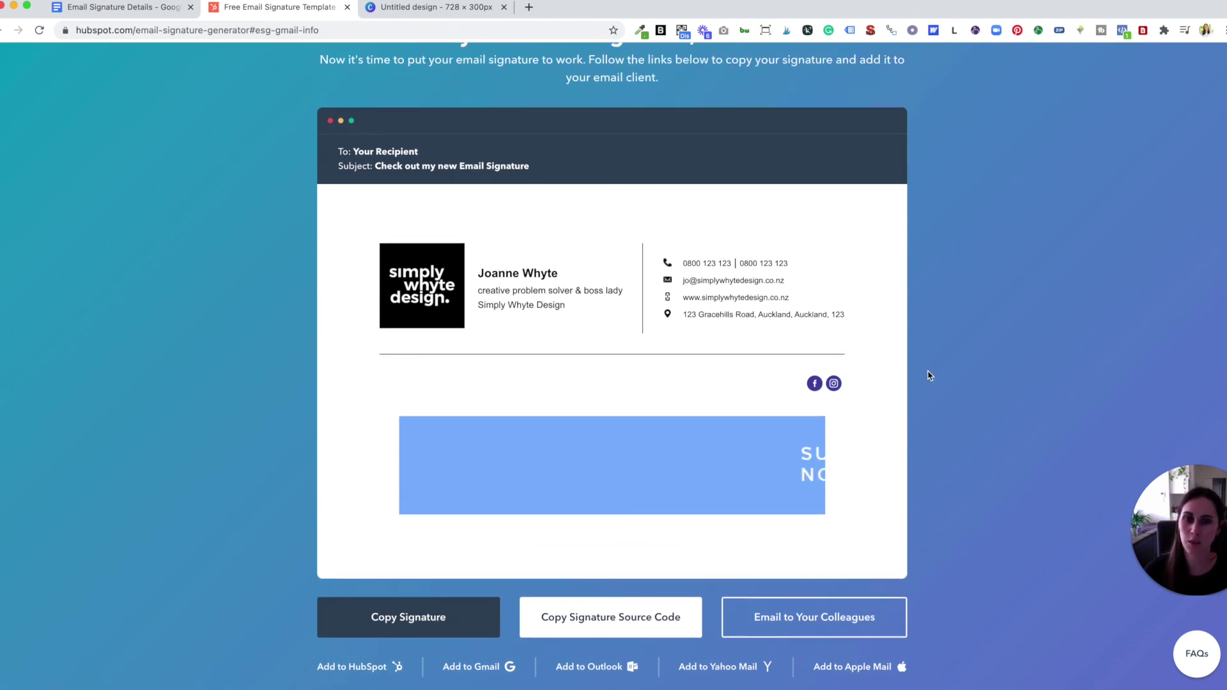
scroll(930, 375, "down", 1)
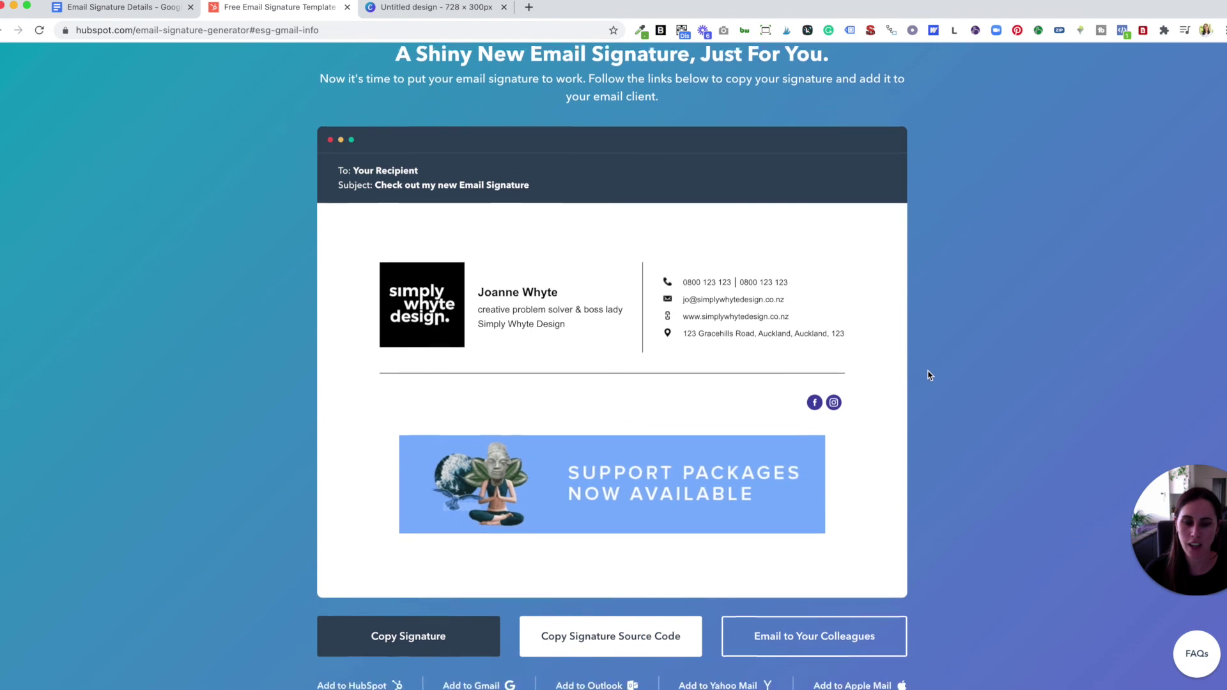
scroll(930, 375, "down", 1)
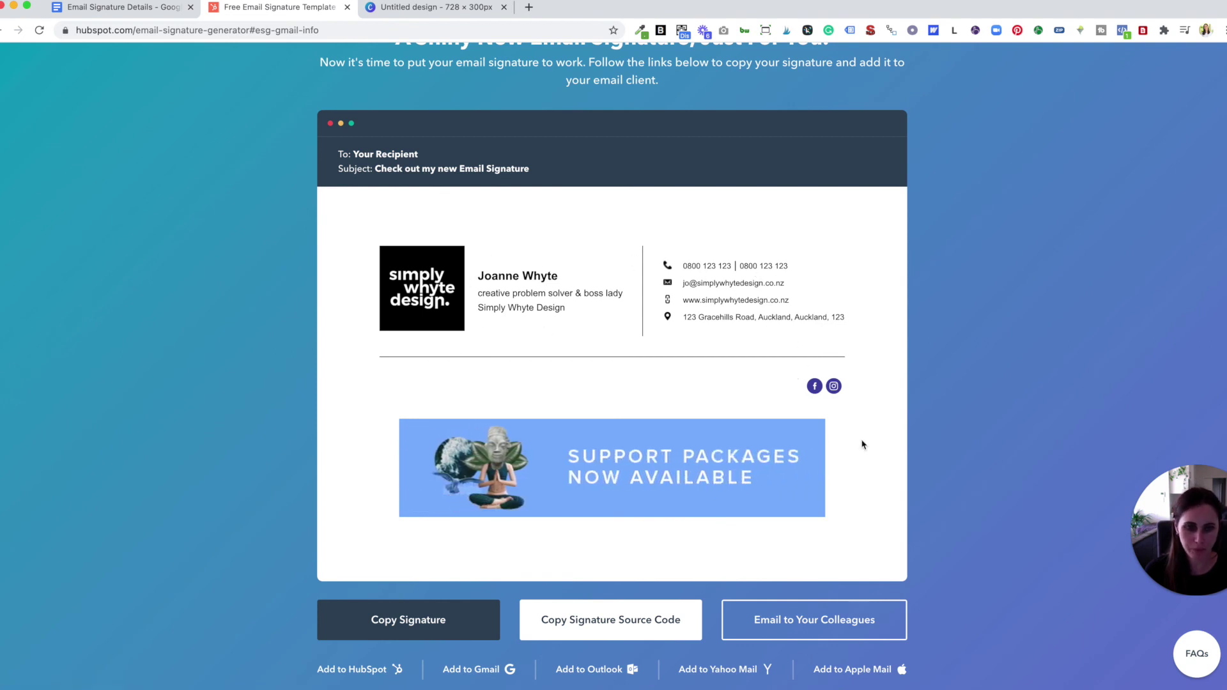
scroll(1023, 566, "up", 5)
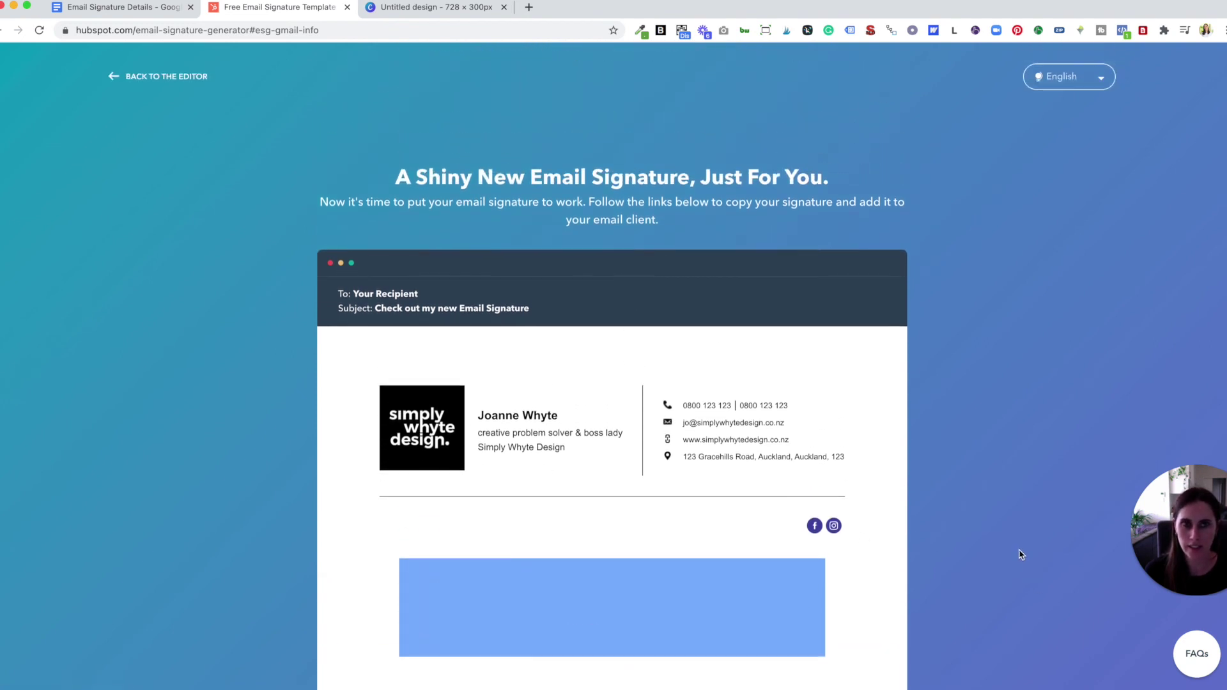
left_click(163, 76)
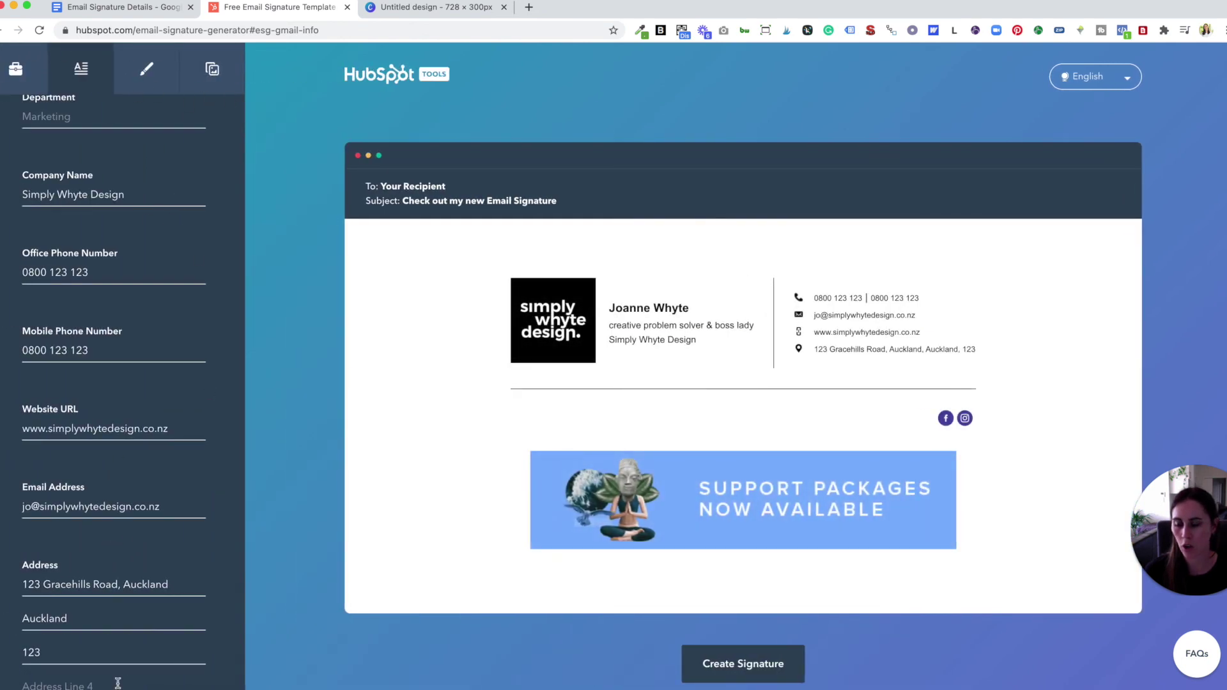
- Check the style options, then show the Upload Your Custom Signature Images and CTA settings
left_click(150, 75)
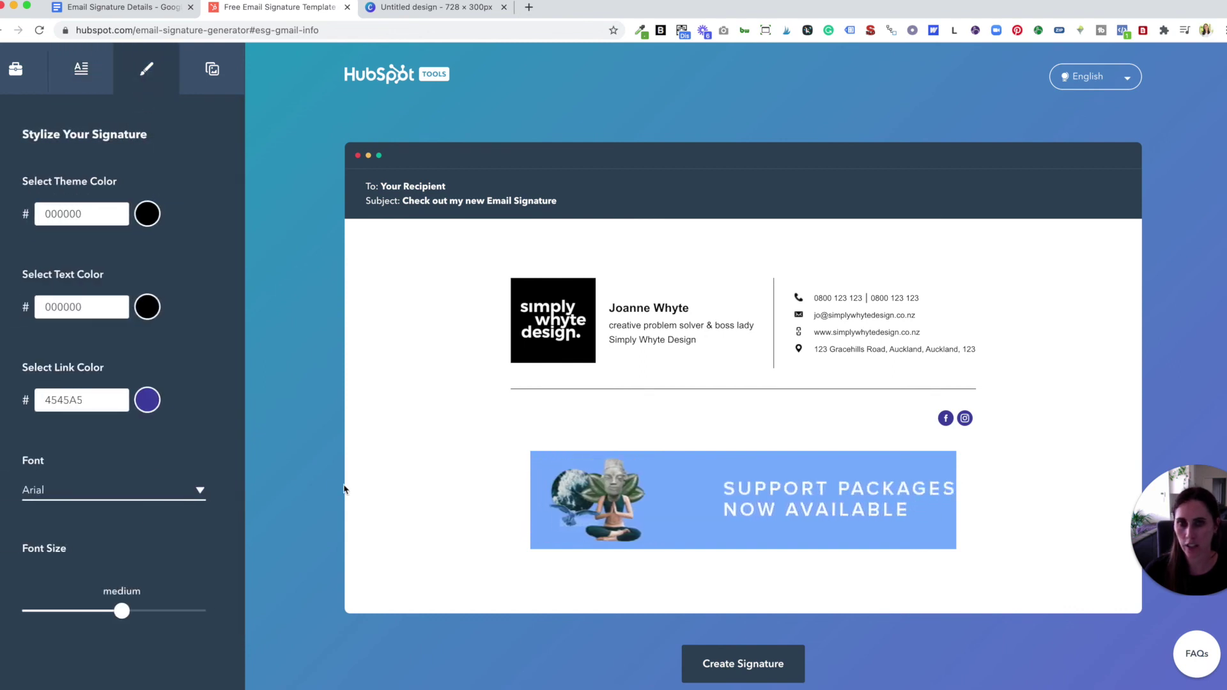
left_click(217, 79)
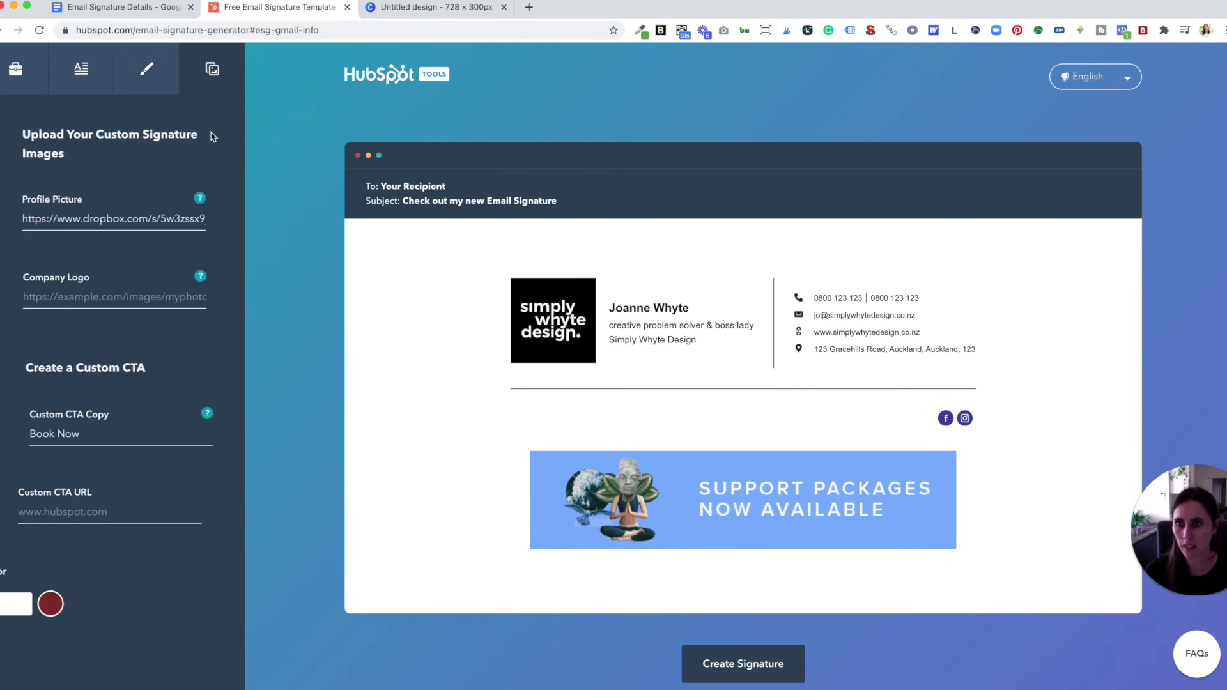